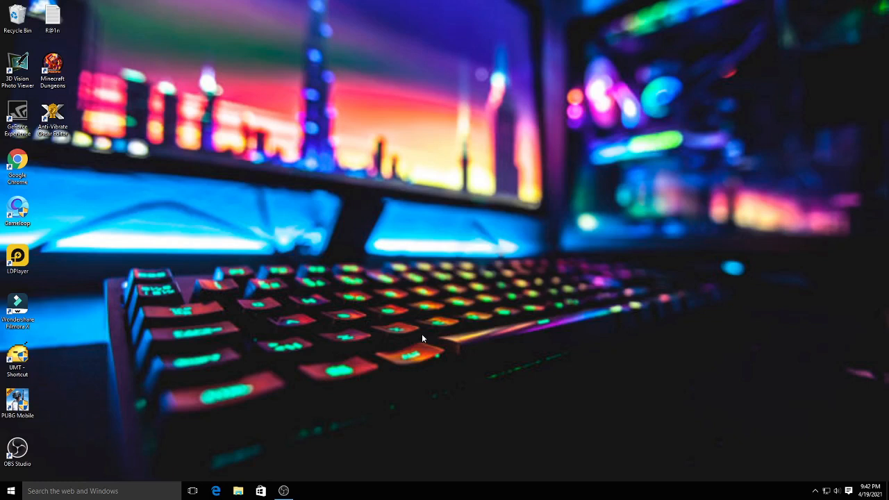
- Launch Wondershare Filmora with a new 16:9 widescreen project and dismiss the Message Center
double_click(23, 310)
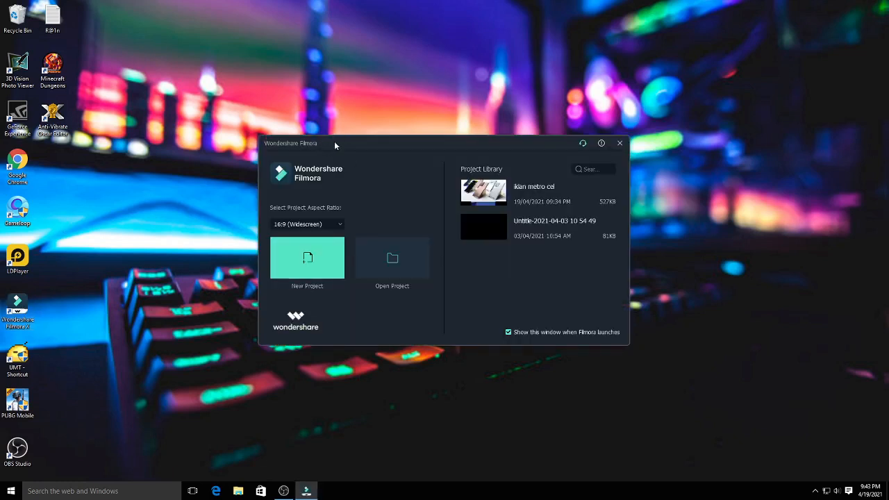
click(301, 261)
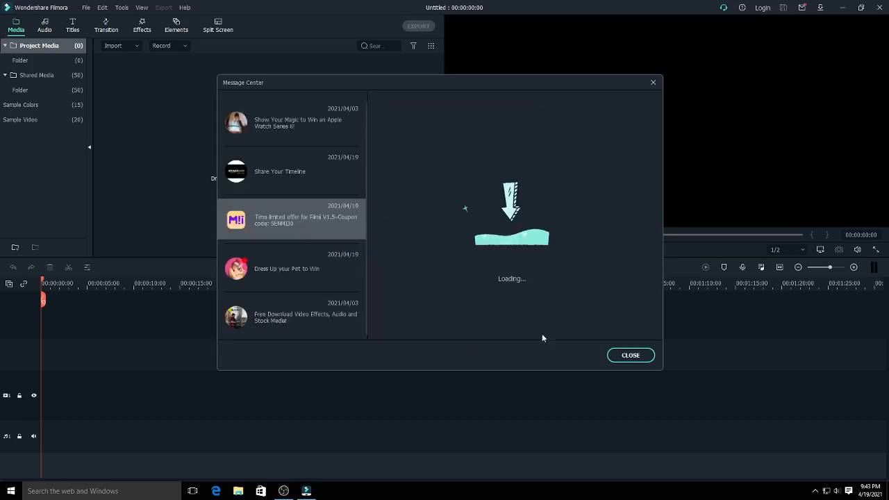
click(632, 357)
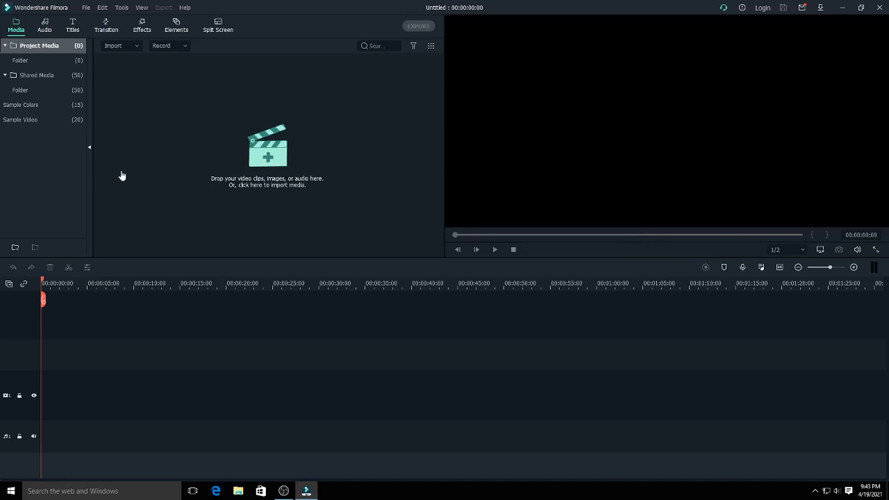
- Configure the project settings to a custom 1080 x 1350 resolution and a 30 fps frame rate
click(86, 8)
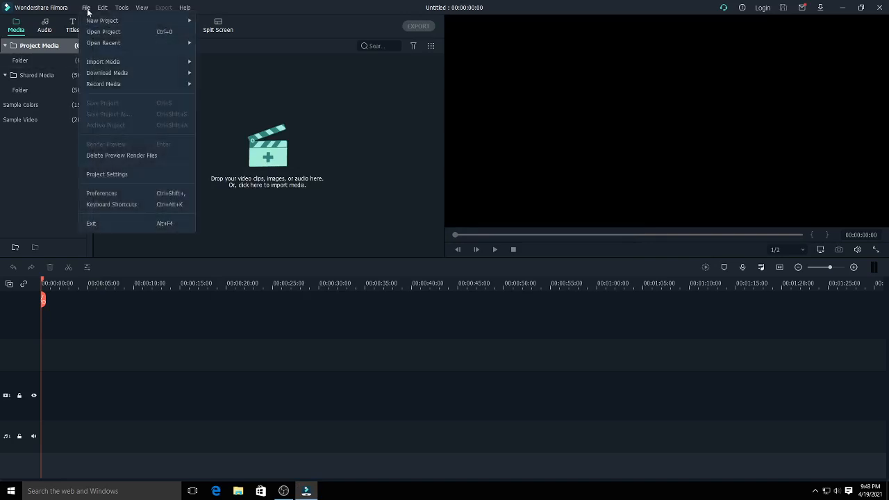
click(105, 172)
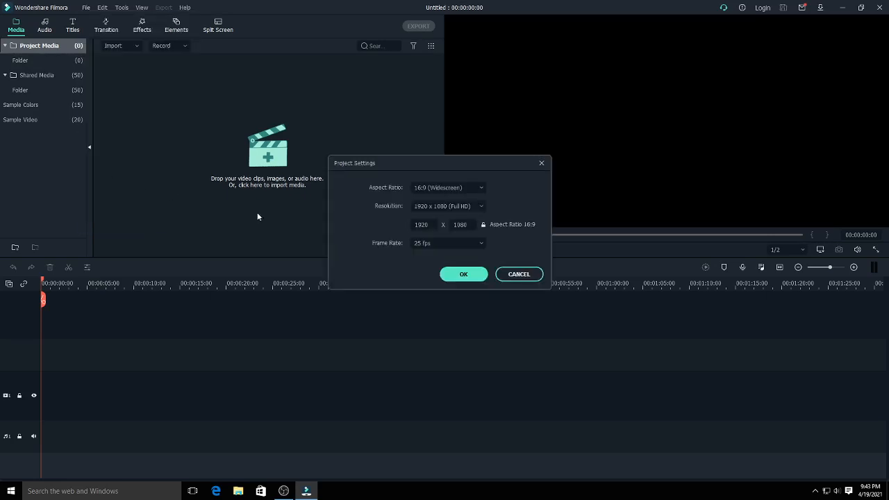
double_click(423, 224)
text(108)
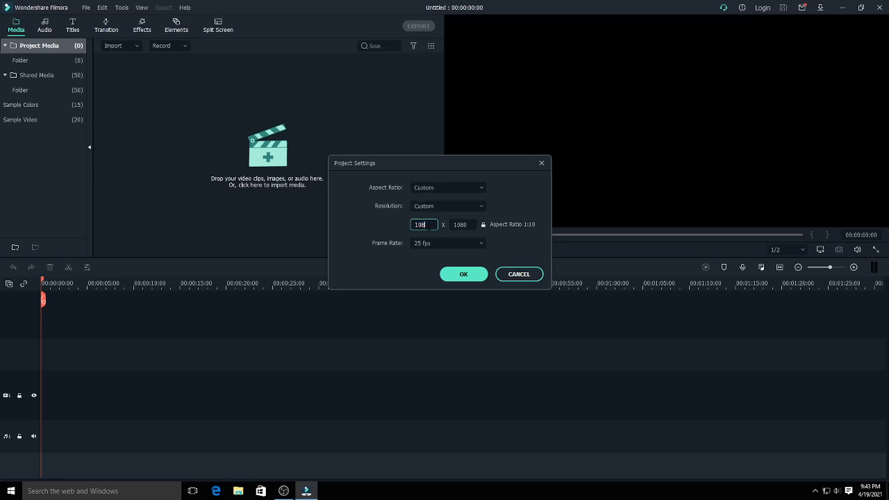
text(0)
double_click(460, 224)
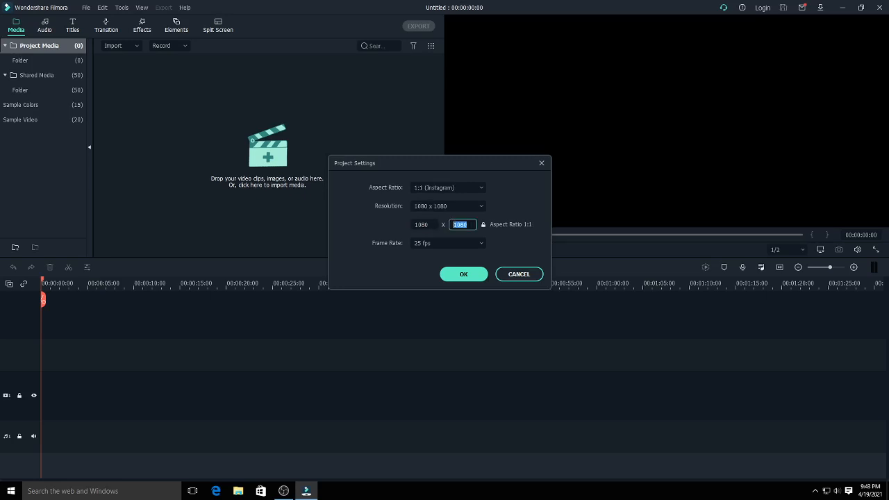
text(1350)
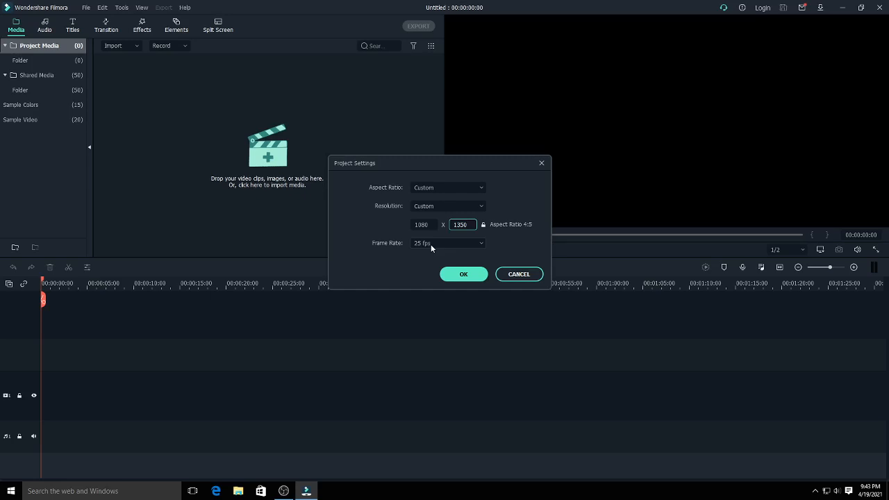
click(430, 244)
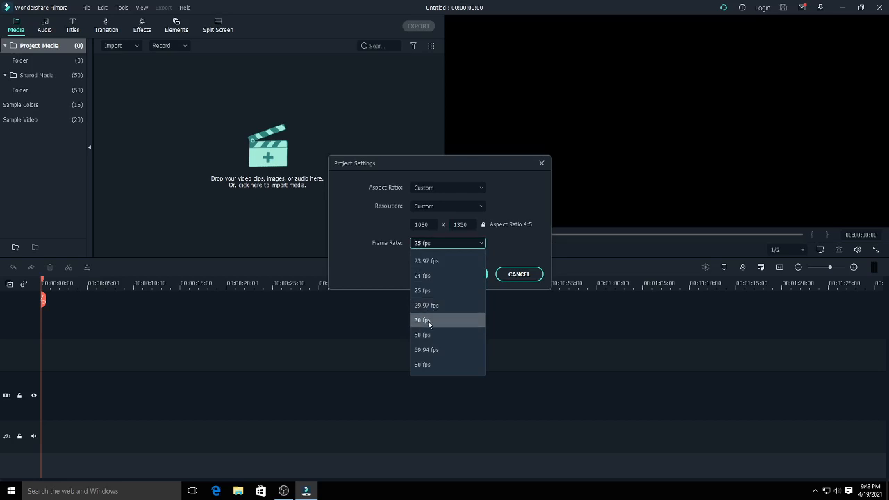
click(429, 323)
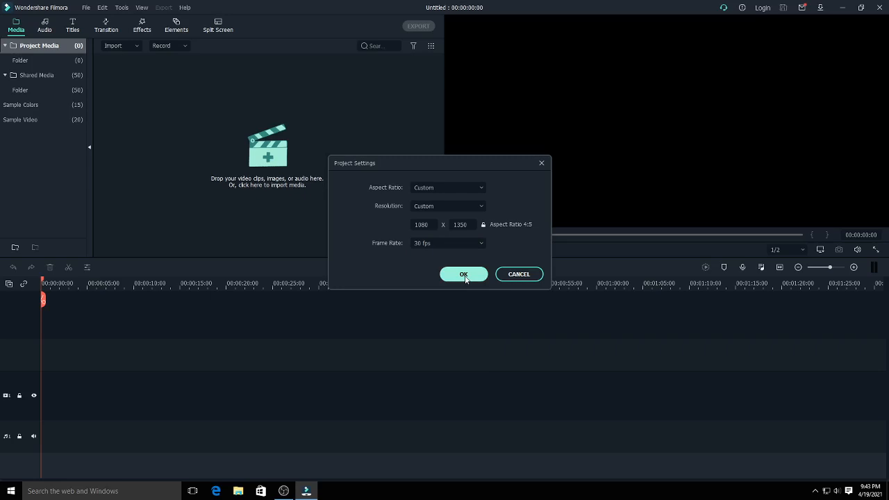
click(464, 275)
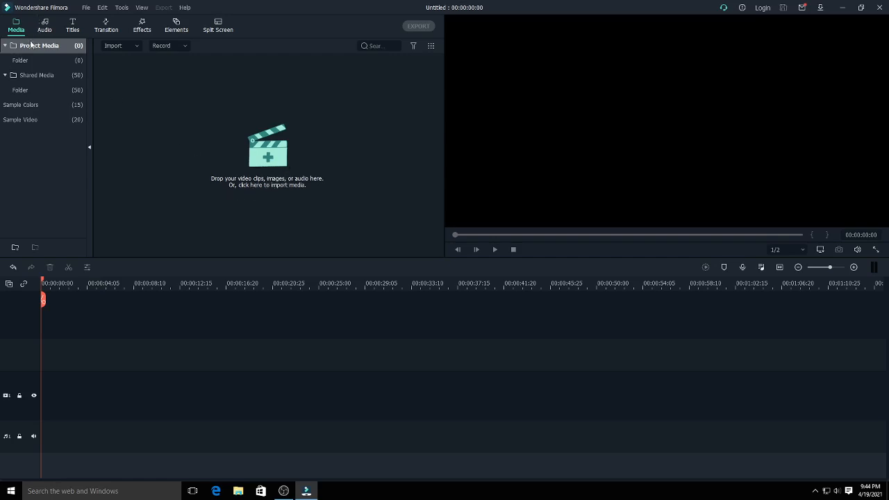
- Import the blue geometric background and wallpaper-keren-1-fb500 from Downloads and place both at the start of video track 1
click(266, 167)
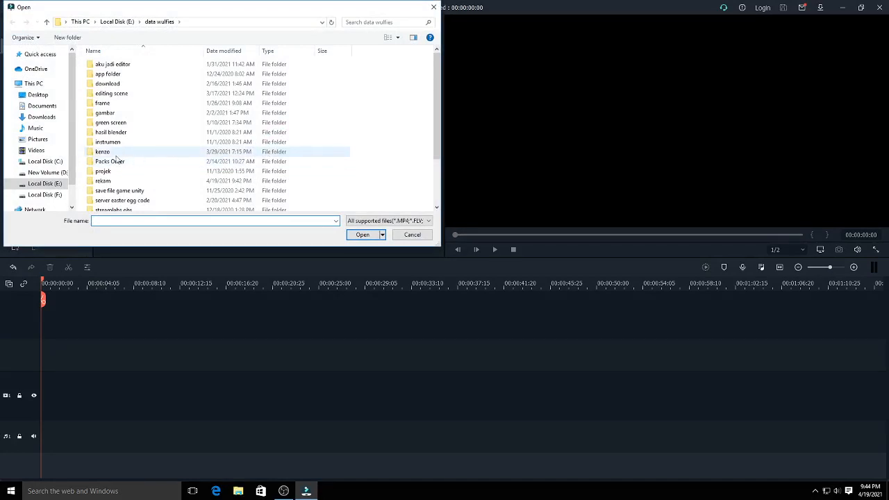
click(54, 118)
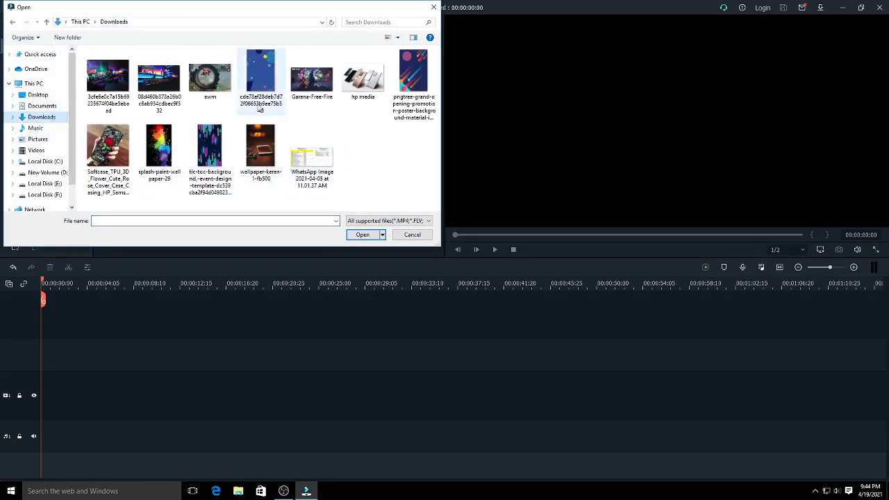
click(260, 84)
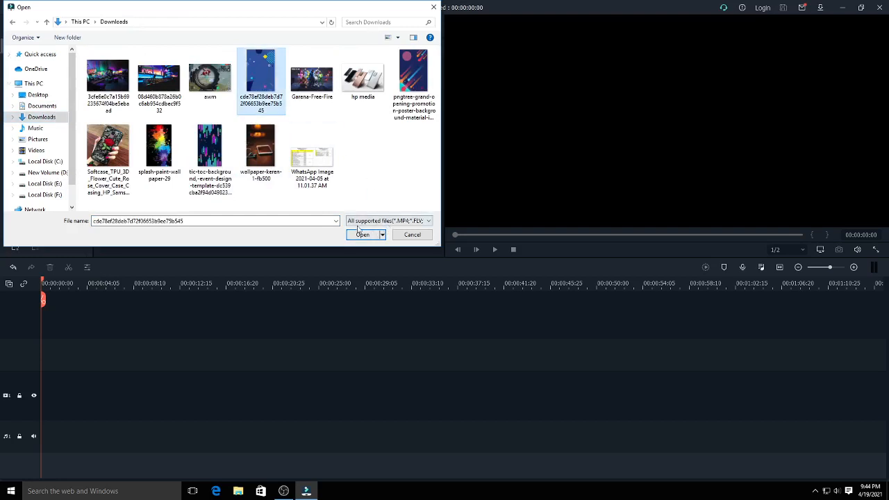
ctrl+click(268, 156)
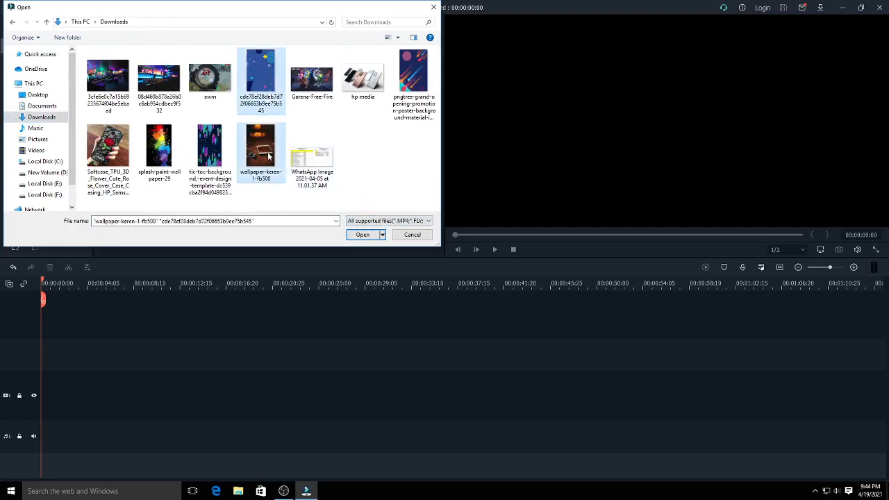
click(361, 236)
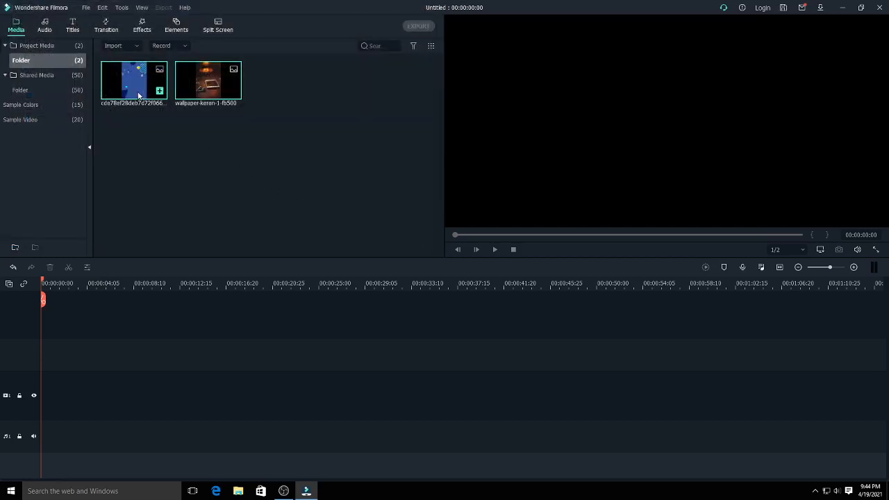
drag(138, 95, 40, 415)
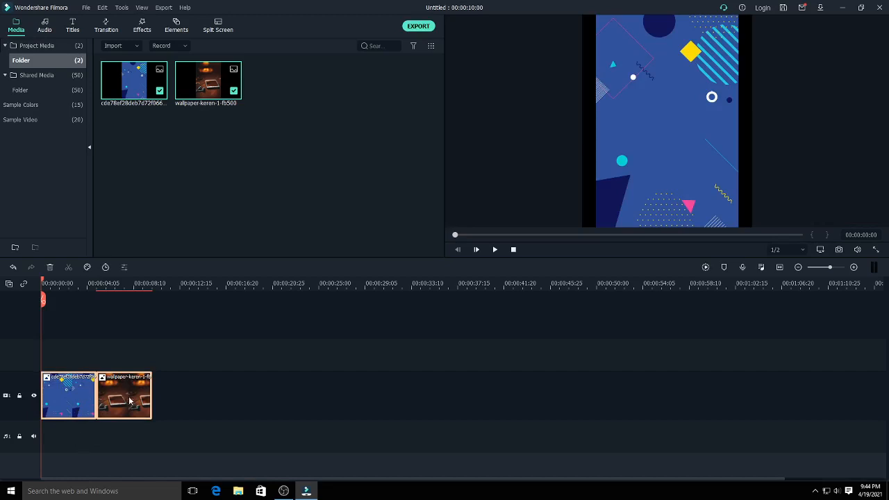
- Move the wallpaper-keren clip to start at about 14 seconds and extend the blue background clip to meet it
drag(128, 401, 311, 409)
click(232, 390)
click(149, 392)
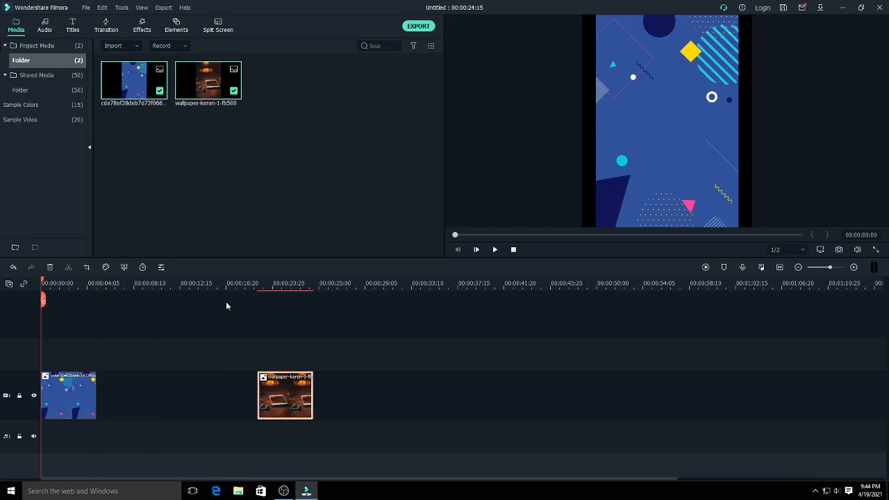
drag(216, 283, 308, 283)
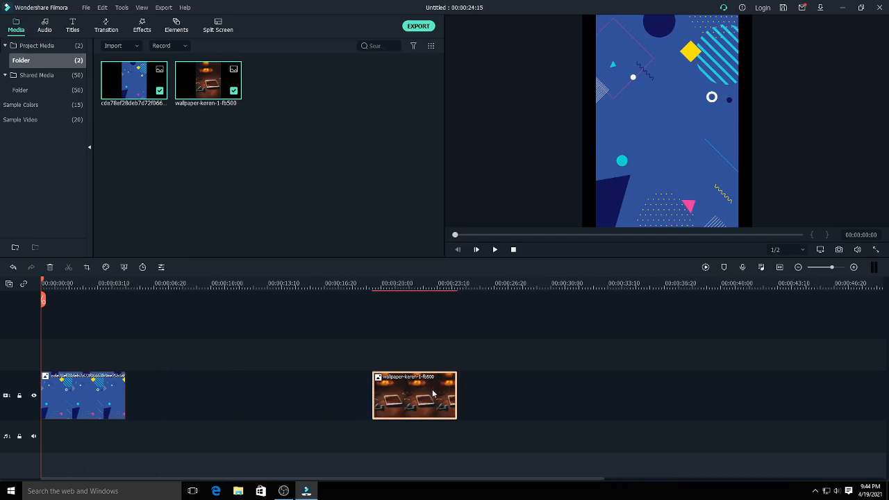
drag(434, 397, 376, 396)
drag(430, 403, 341, 401)
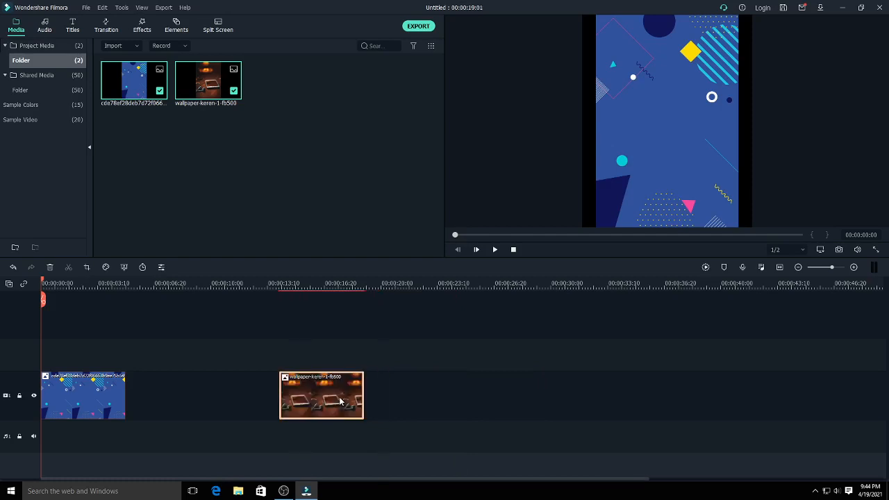
click(123, 389)
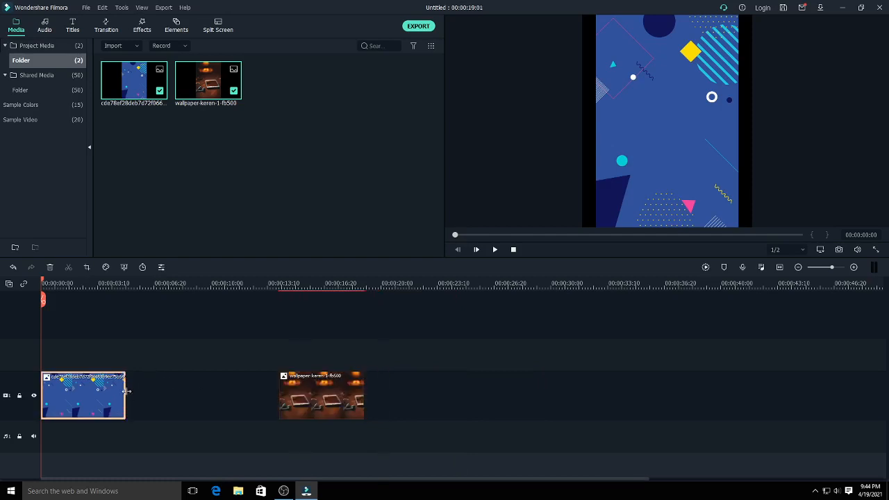
drag(126, 389, 278, 405)
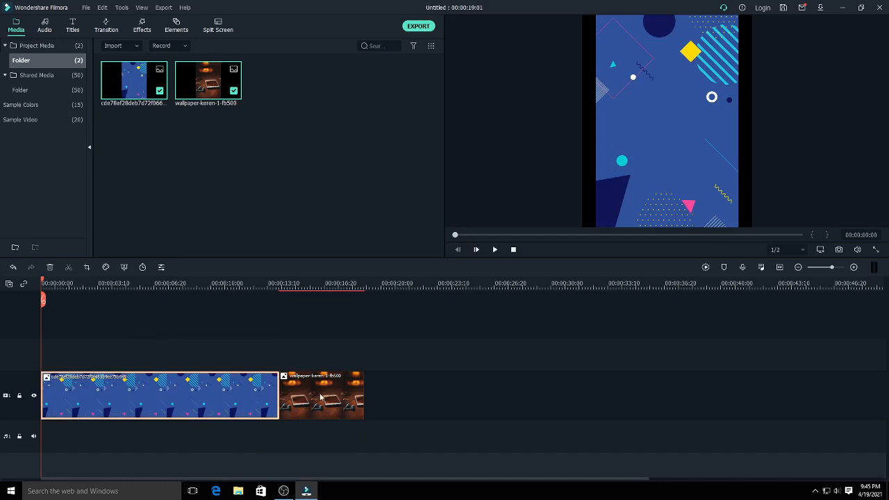
- Enlarge the blue background image in the preview so it covers the black side bars
click(663, 165)
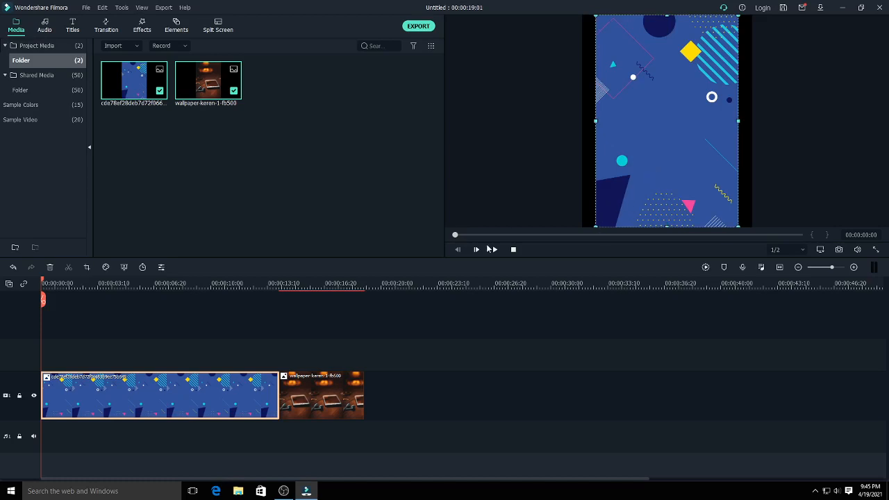
drag(596, 226, 586, 245)
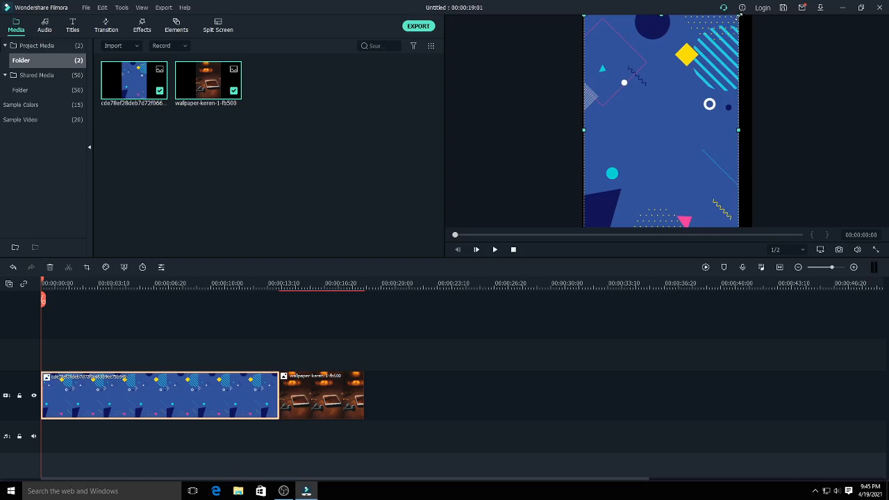
drag(739, 20, 755, 6)
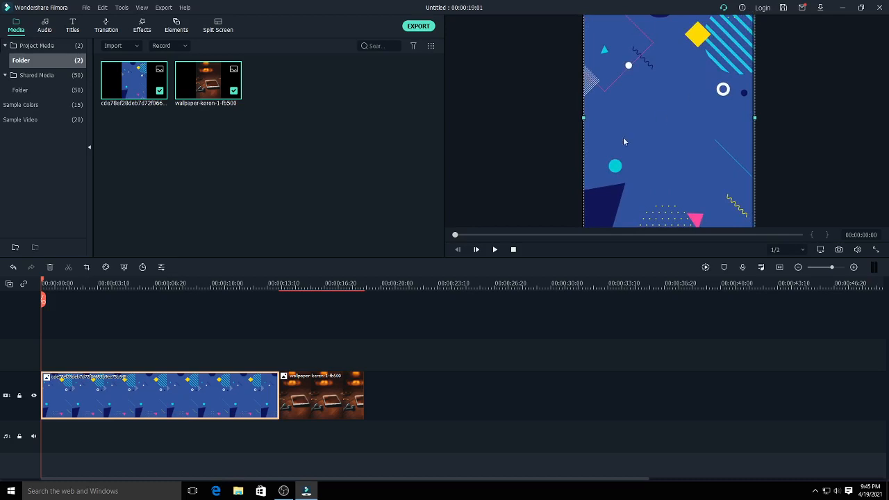
- Show the wallpaper-keren clip at 00:00:16:01, then enlarge and reposition its image to fill the frame width
click(342, 399)
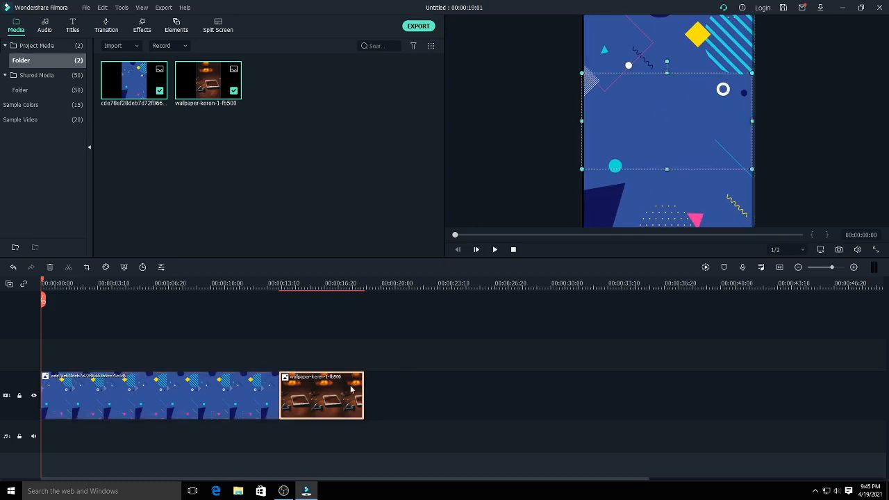
click(303, 284)
mouse_move(303, 281)
mouse_down()
mouse_move(294, 283)
mouse_move(314, 283)
mouse_up()
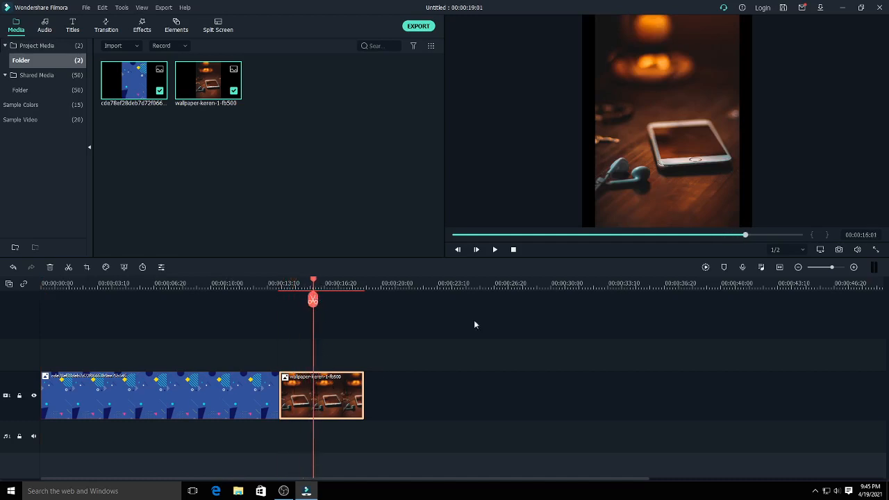
click(676, 175)
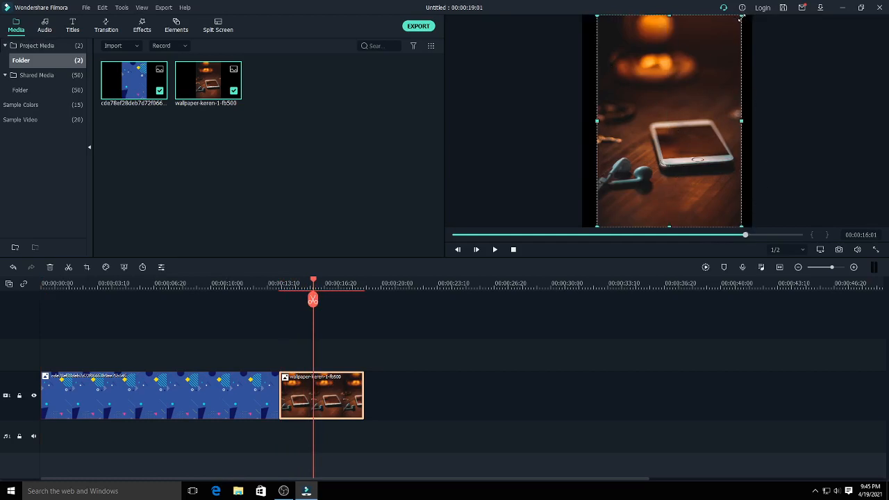
drag(740, 18, 756, 10)
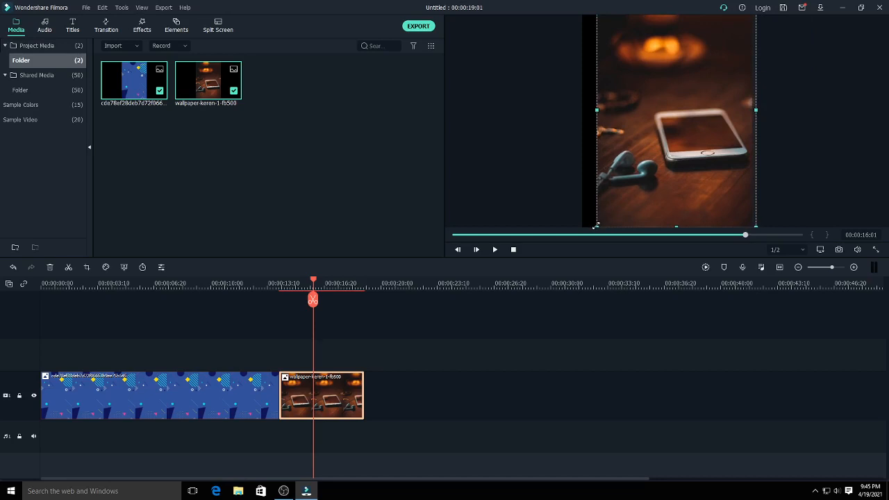
drag(595, 226, 577, 244)
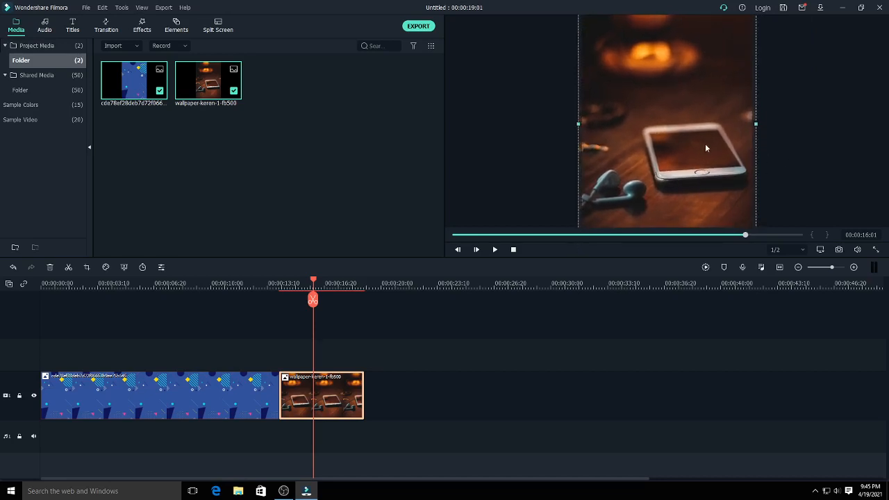
drag(706, 148, 700, 147)
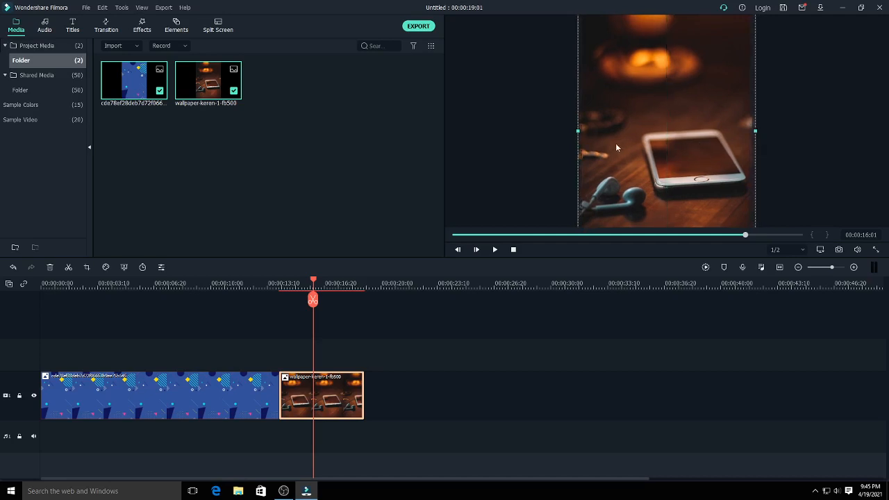
click(768, 142)
click(653, 142)
drag(578, 132, 579, 132)
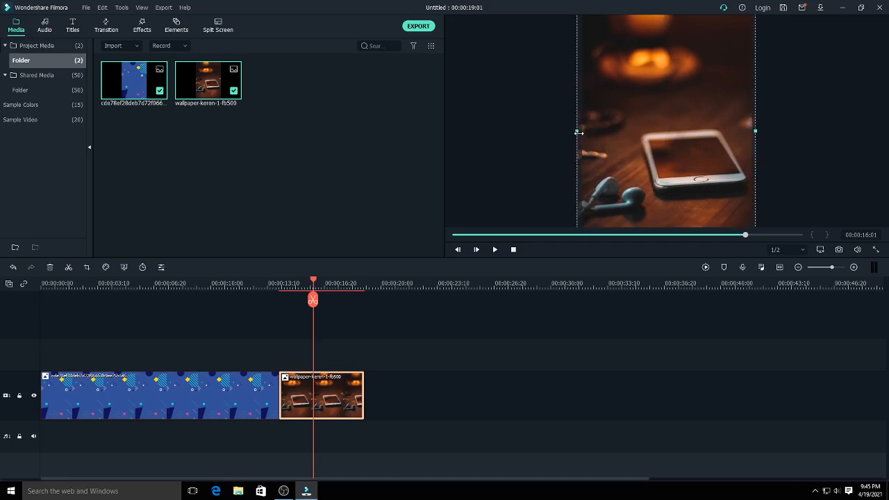
click(791, 129)
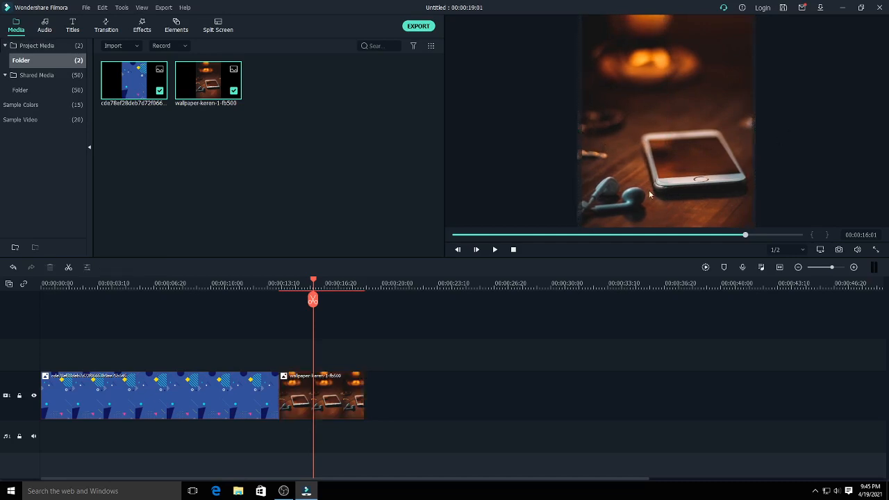
- Import the hp media image from Downloads into the project media
drag(313, 281, 47, 300)
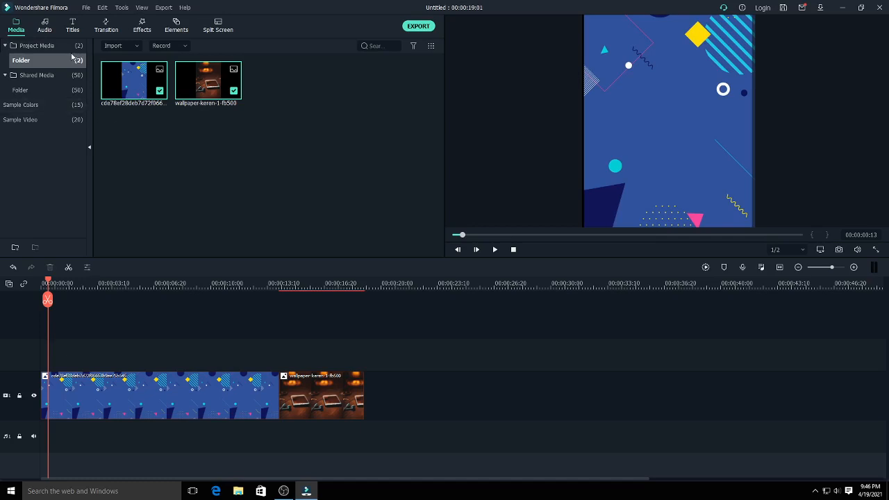
right_click(179, 146)
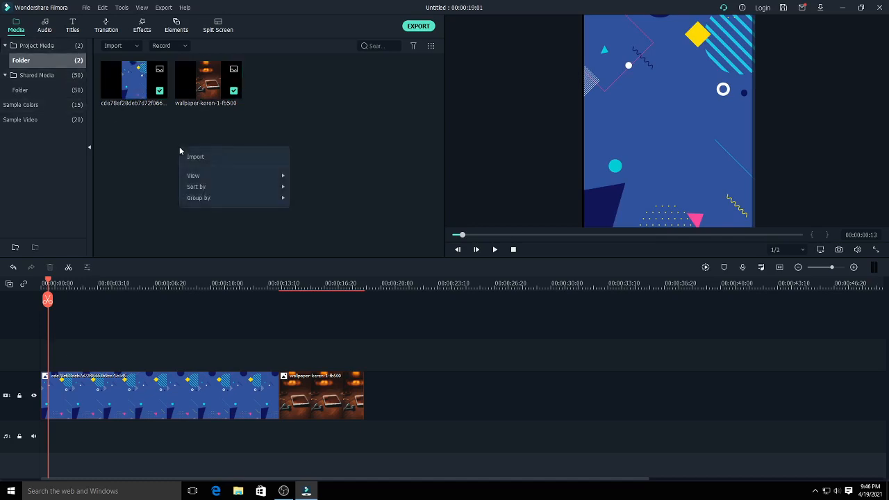
click(202, 155)
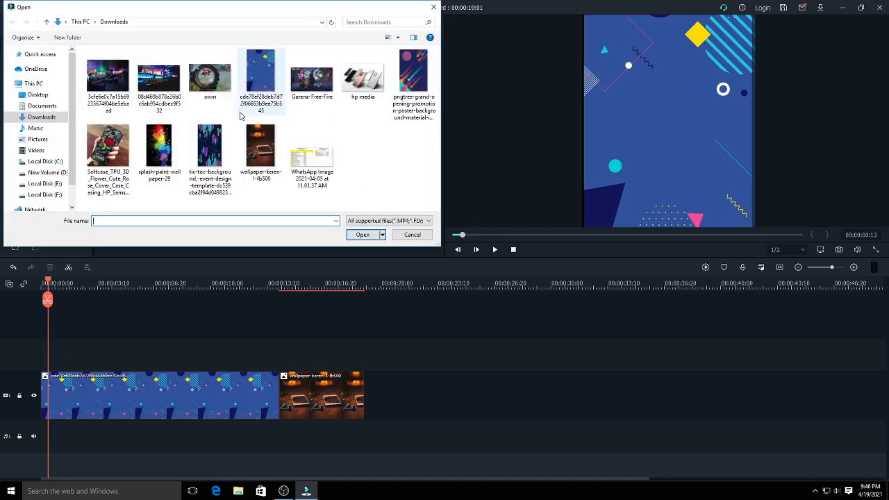
click(362, 77)
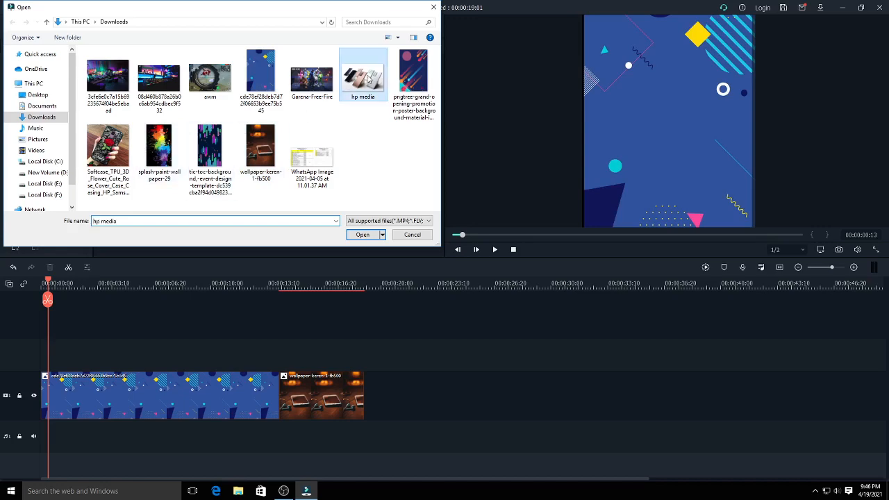
click(363, 235)
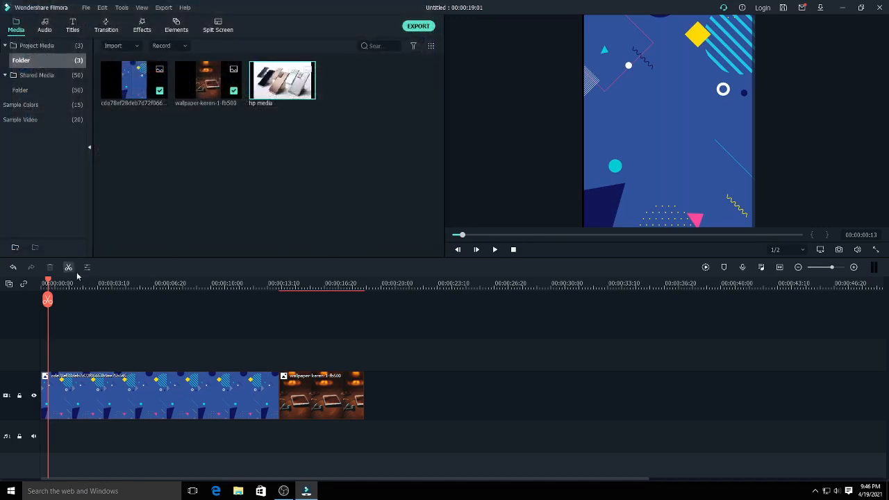
- Try the Erase transition at the start of the blue background clip and preview it
drag(50, 283, 60, 287)
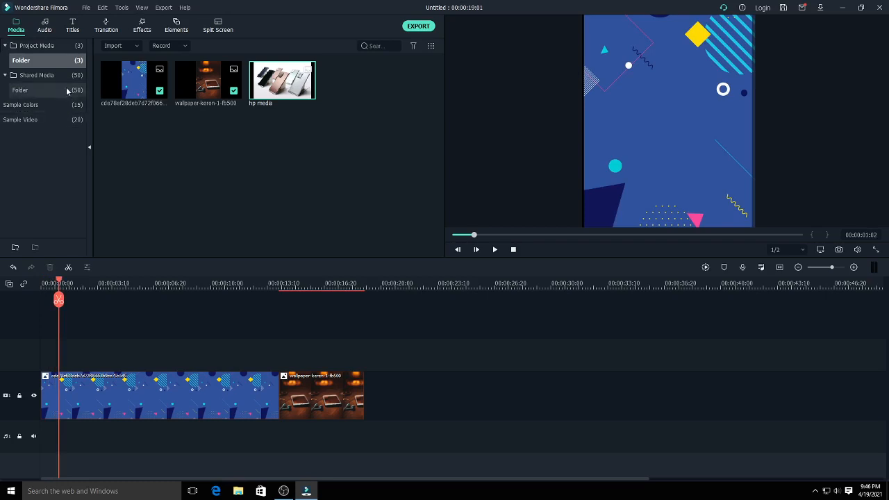
click(103, 30)
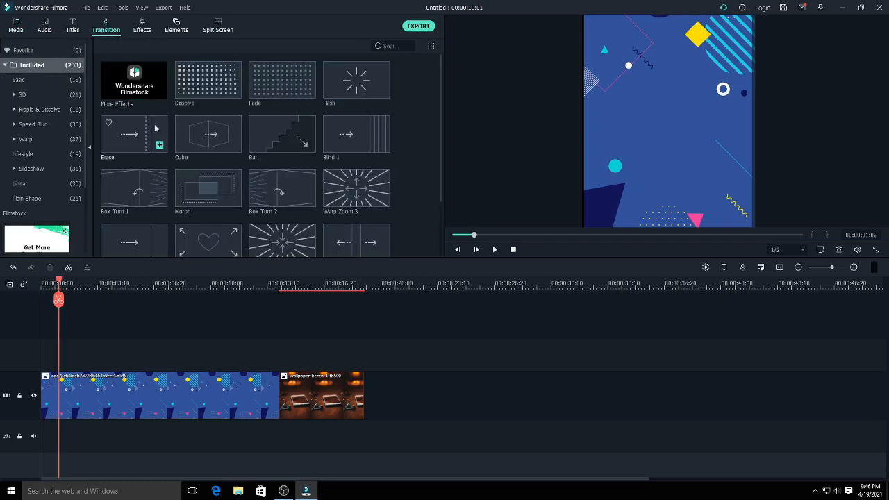
drag(146, 146, 57, 380)
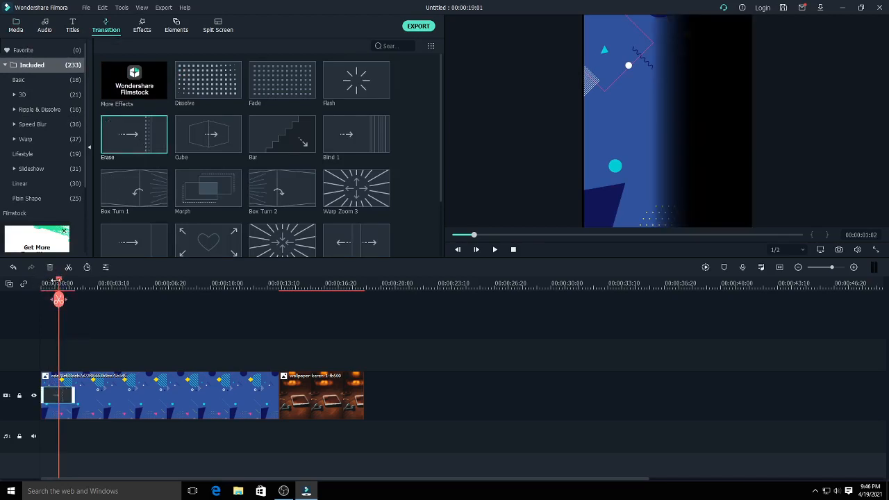
drag(59, 283, 36, 292)
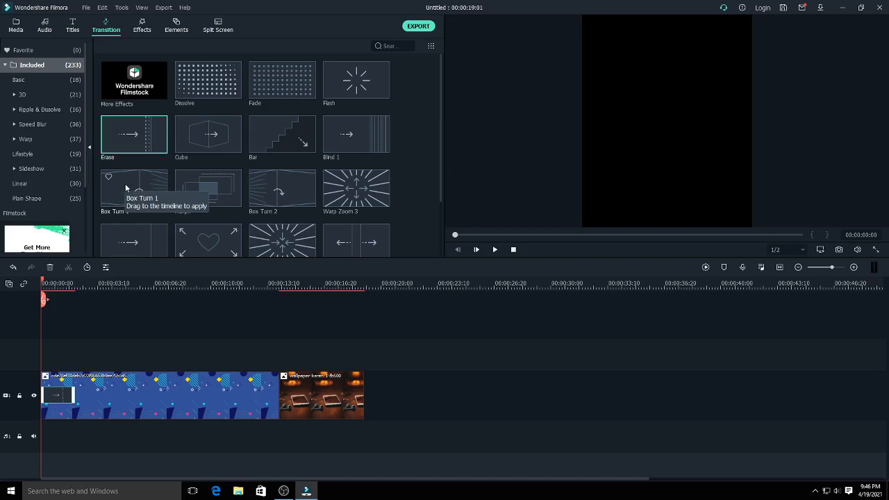
- Replace the opening transition on the blue background clip with Box Turn 1, preview it, and delete it
drag(126, 187, 48, 401)
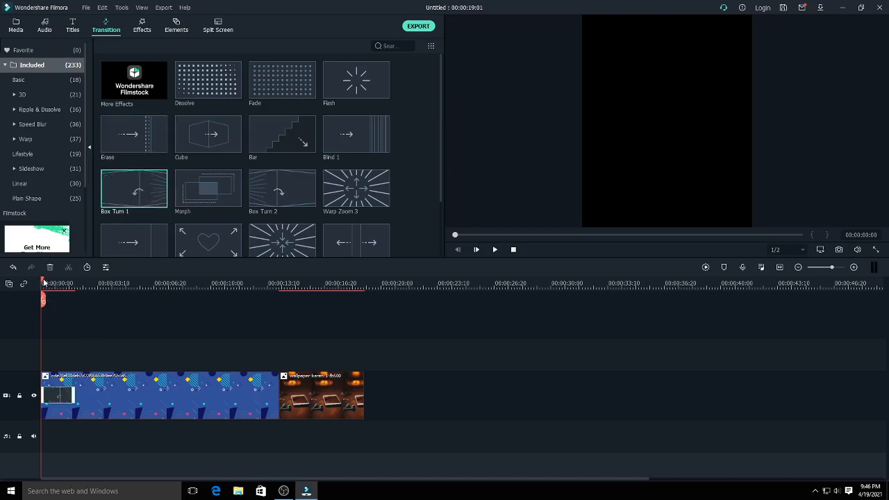
drag(44, 282, 64, 299)
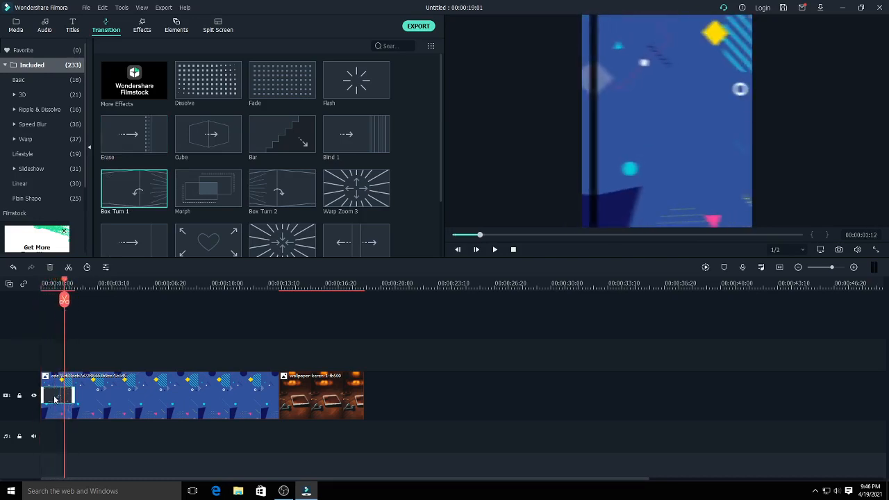
key(Delete)
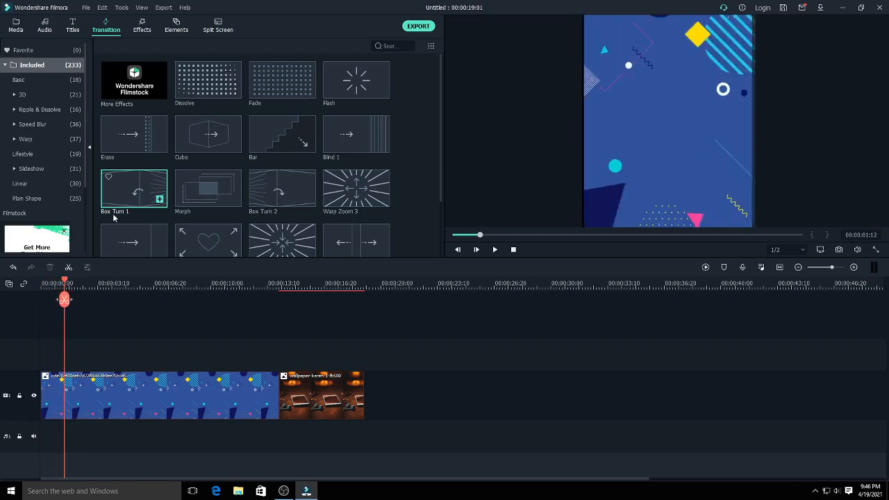
- Apply the Box Turn 1 transition to the start of the blue background clip and shorten it to about 1 second
drag(130, 199, 64, 390)
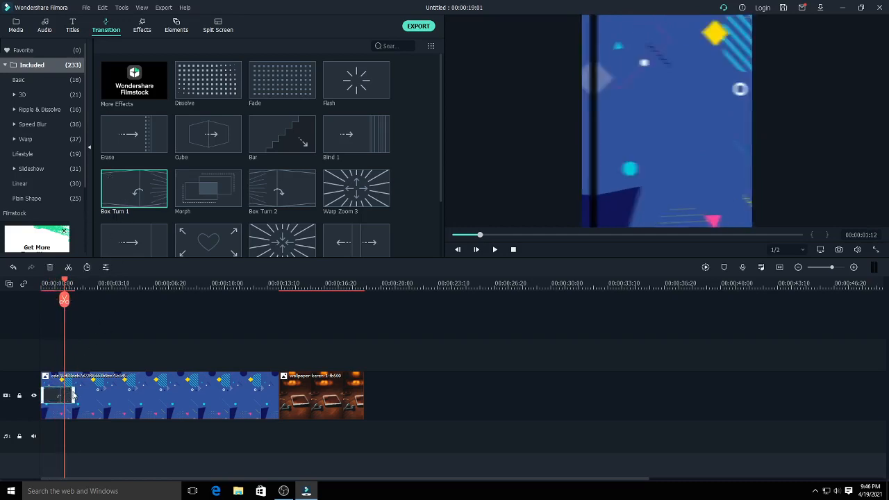
click(73, 392)
drag(60, 392, 60, 393)
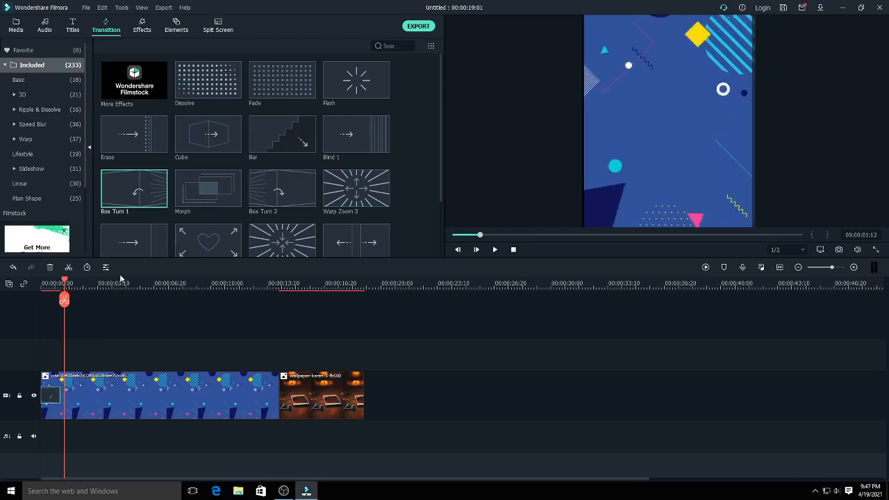
drag(118, 283, 200, 292)
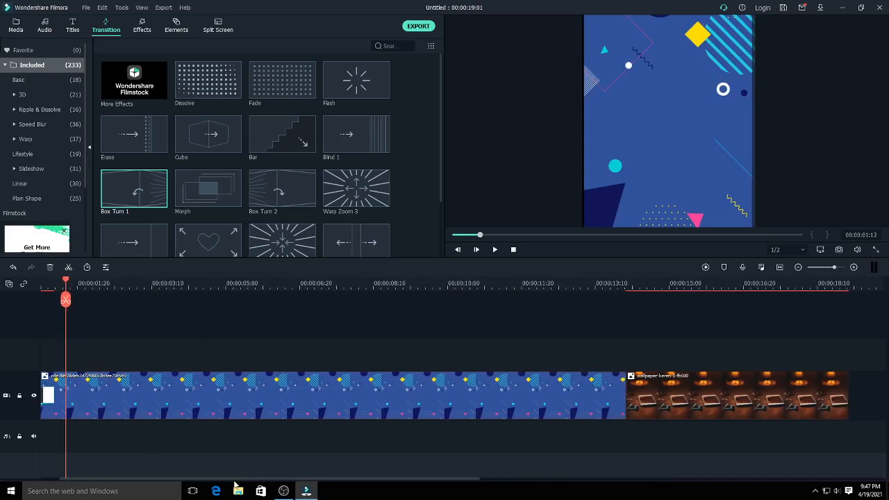
drag(234, 479, 214, 478)
drag(102, 298, 74, 319)
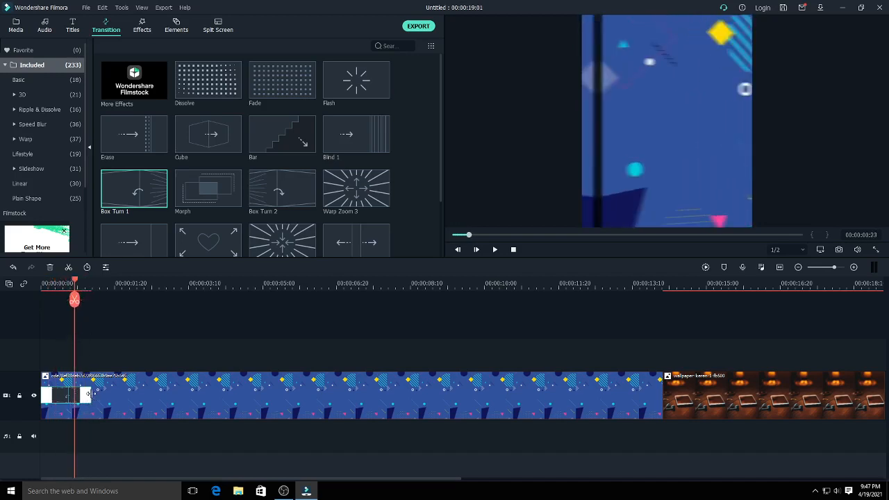
drag(91, 395, 86, 394)
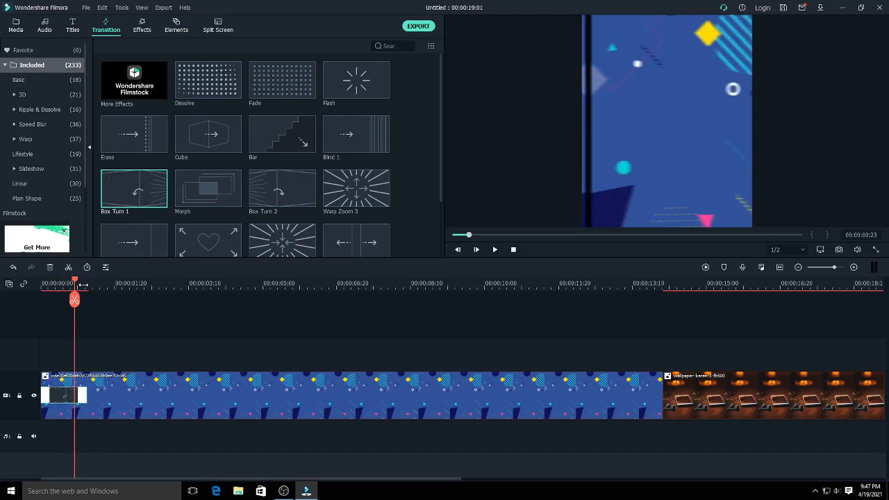
- Place the Callout 4 title on video track 2 starting at 00:00:01:07 and trim its end to about 5.5 seconds
drag(76, 285, 95, 285)
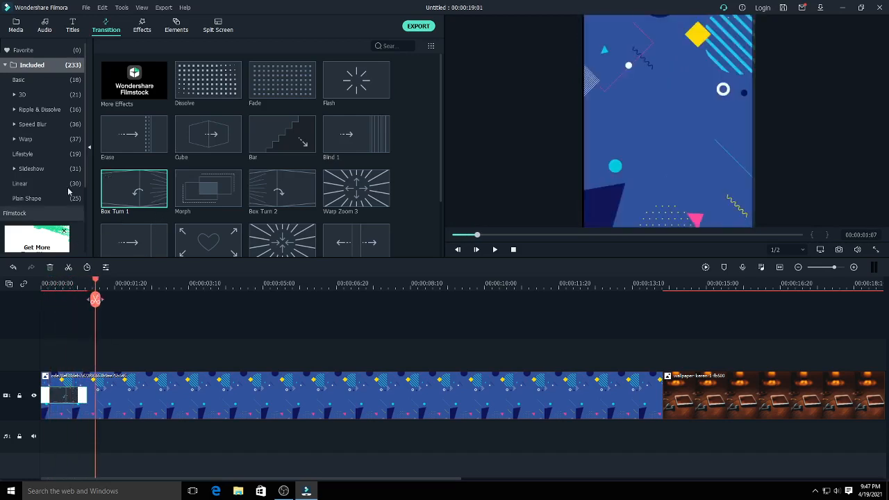
click(73, 31)
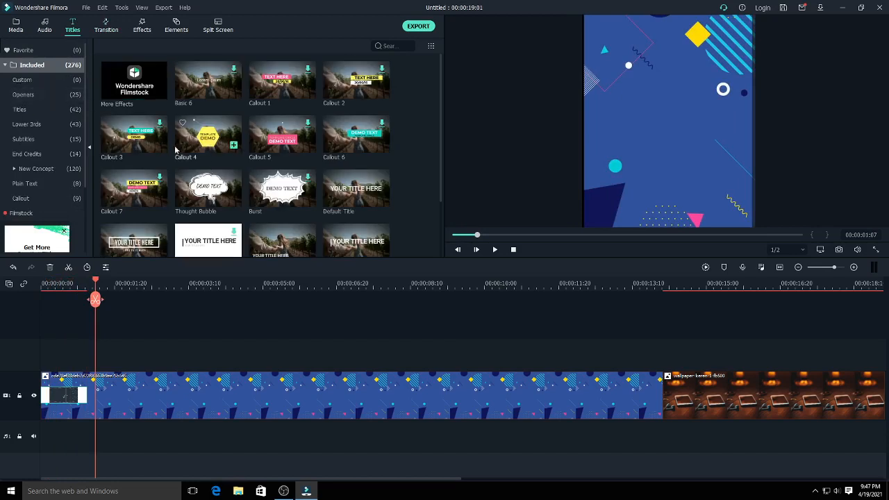
click(214, 143)
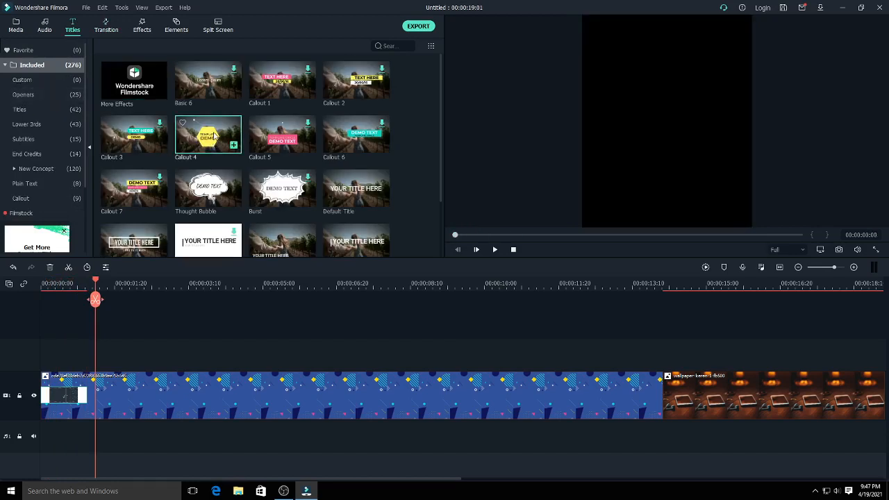
drag(208, 135, 322, 364)
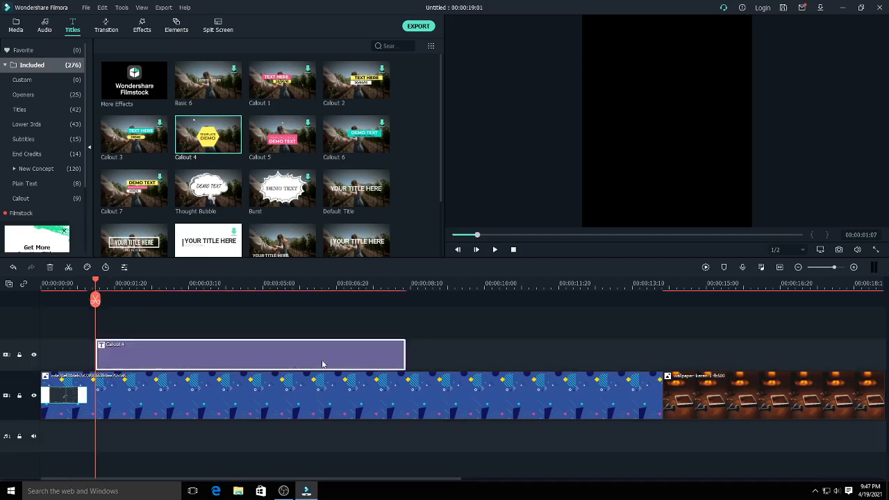
drag(407, 352, 286, 353)
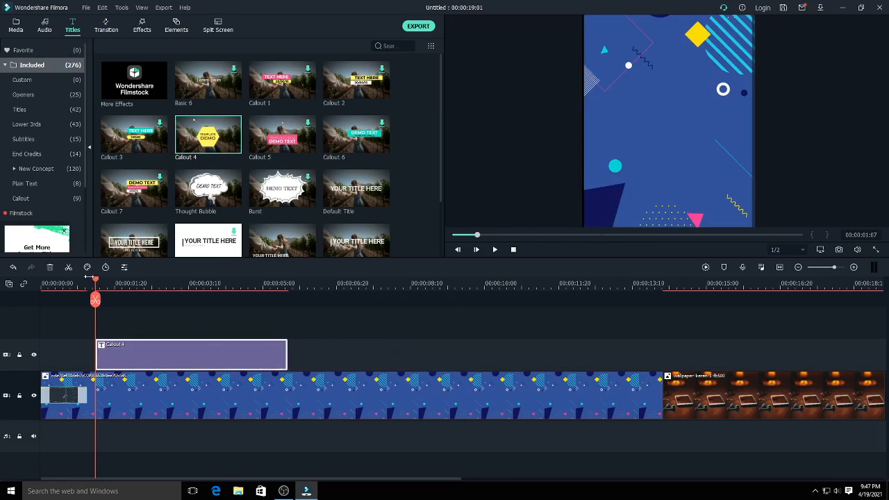
- Show the callout at 00:00:03:06, enlarge its yellow hexagon and recentre it around the text in the frame
drag(96, 281, 184, 305)
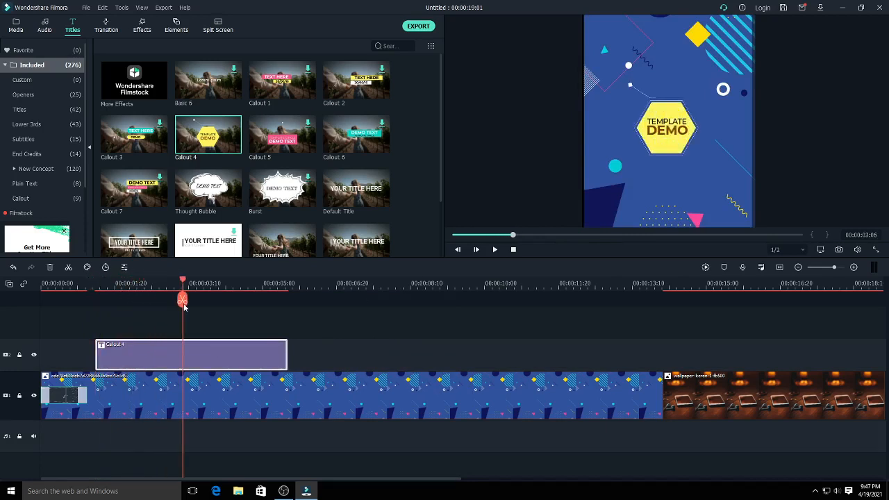
click(686, 153)
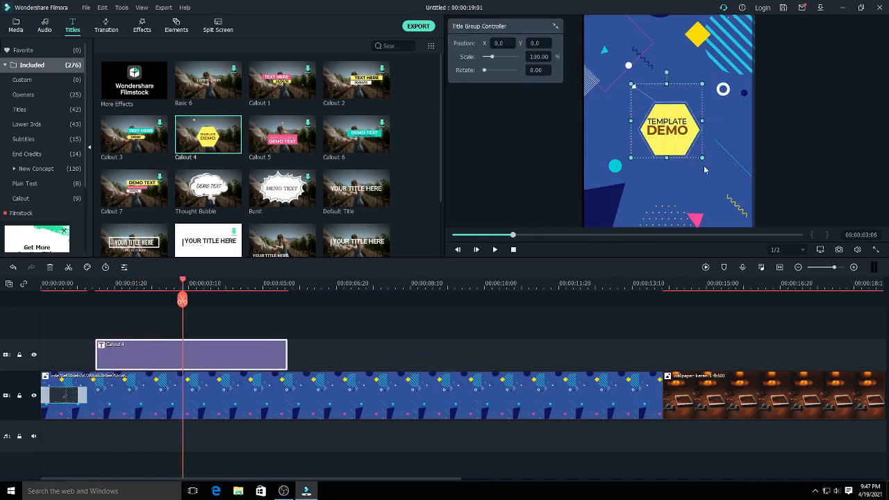
drag(705, 160, 741, 198)
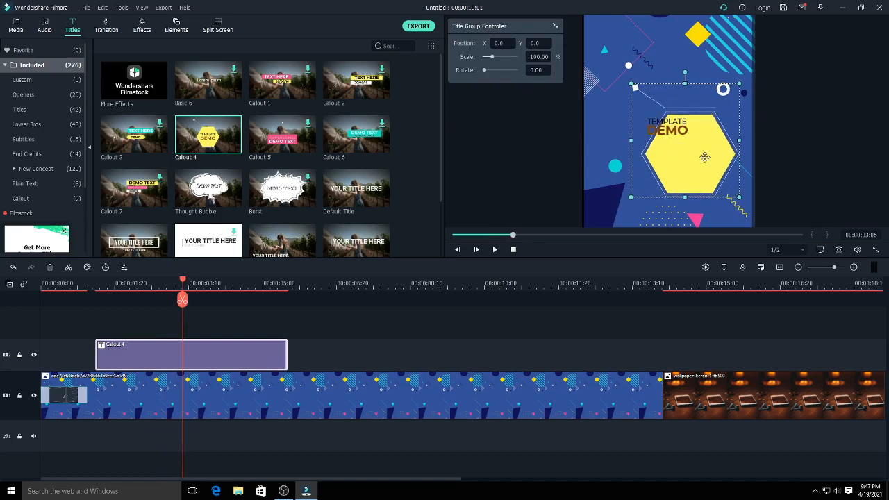
drag(704, 158, 682, 133)
- Replace the callout's DEMO text with CELL
click(671, 132)
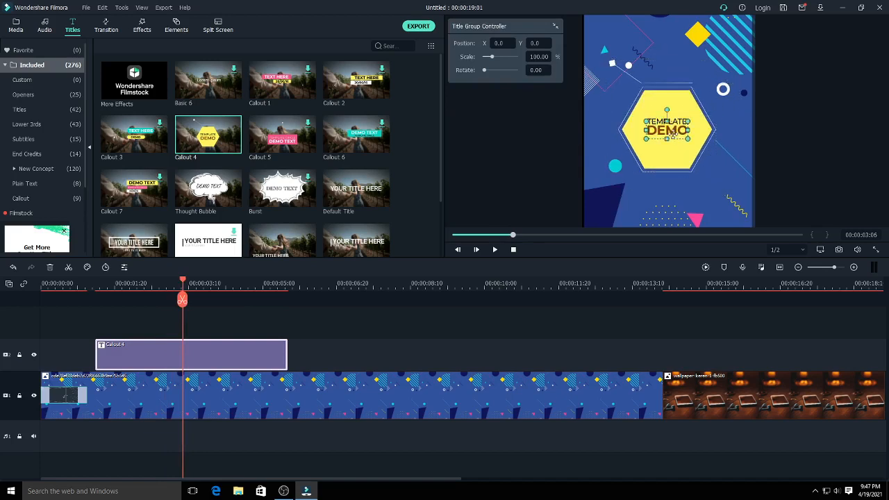
double_click(668, 132)
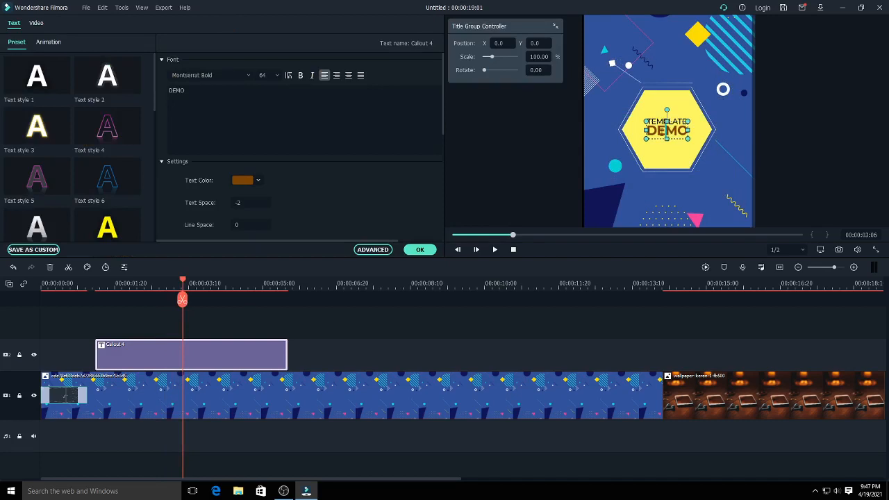
double_click(661, 132)
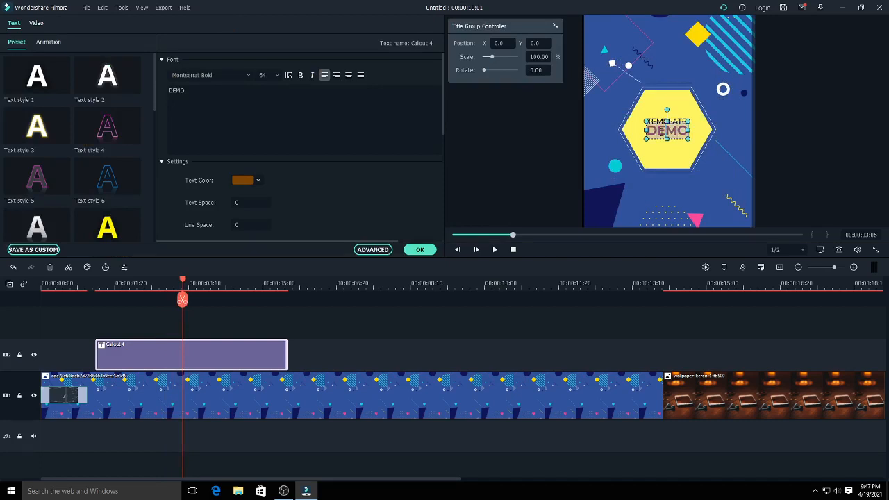
text(CE)
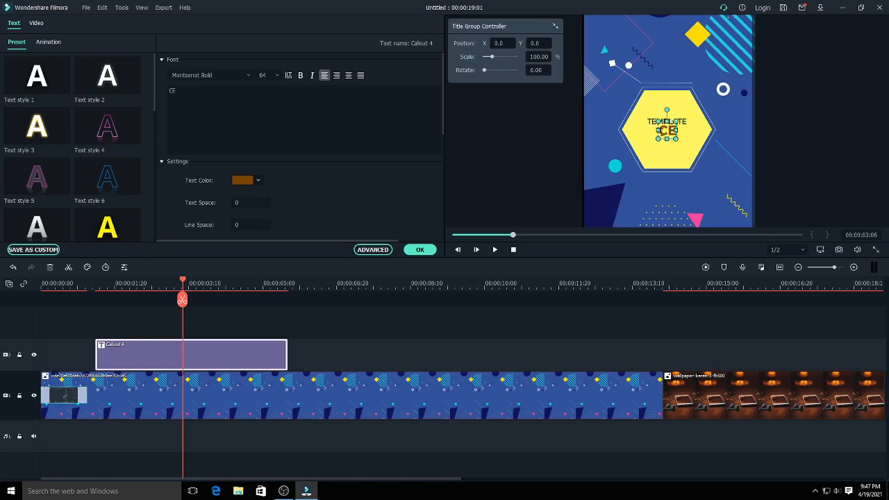
text(LL)
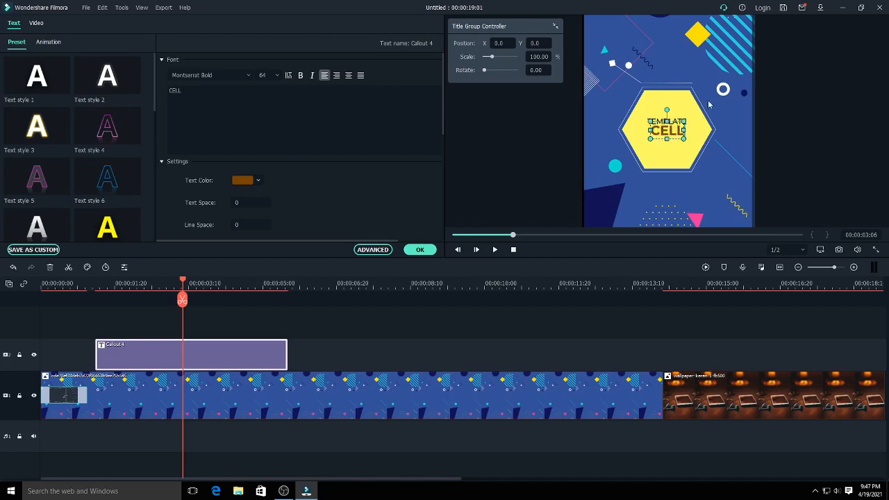
click(764, 123)
- Clear the TEMPLATE line from the callout, close the marker editor without entering anything, and select the callout's hexagon group
click(680, 124)
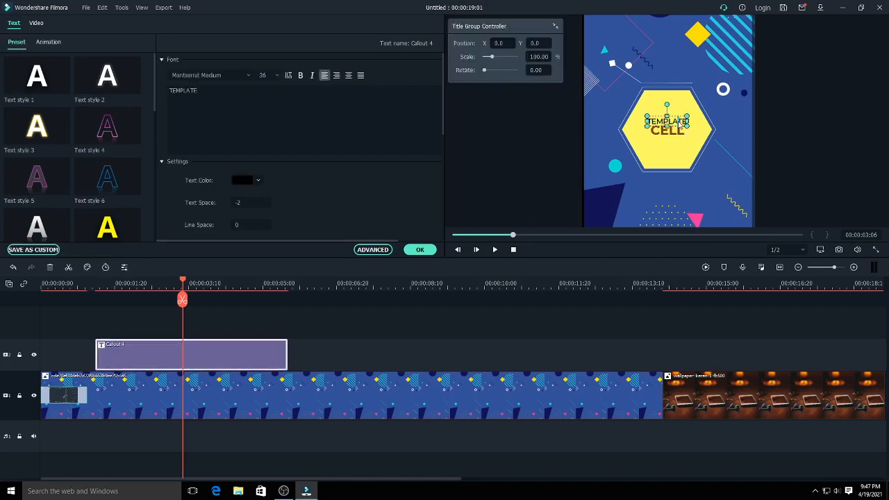
double_click(677, 124)
text(E)
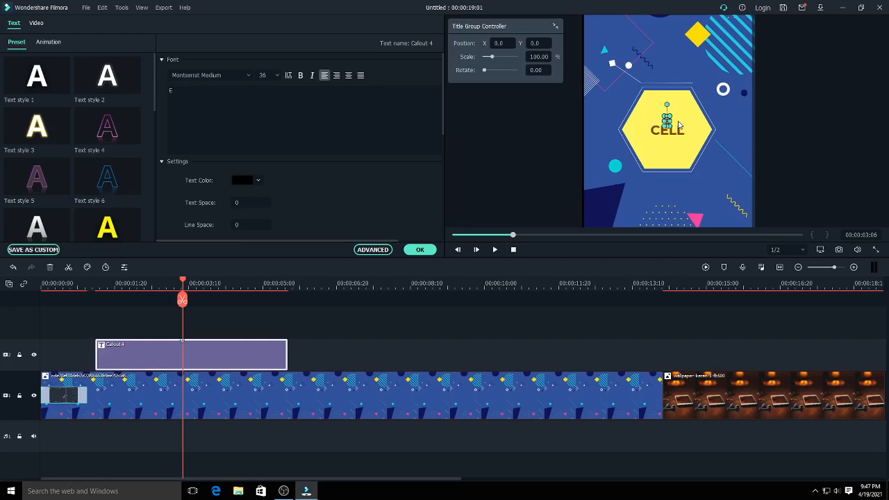
key(BackSpace)
key(m)
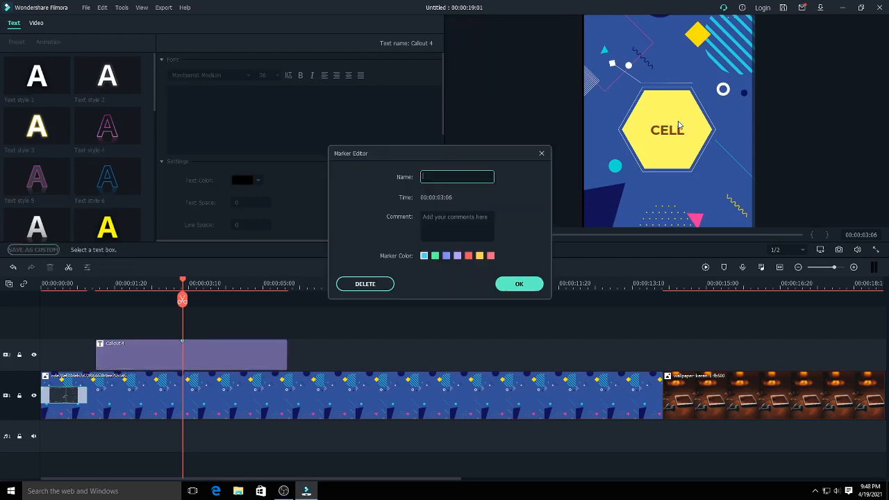
click(541, 152)
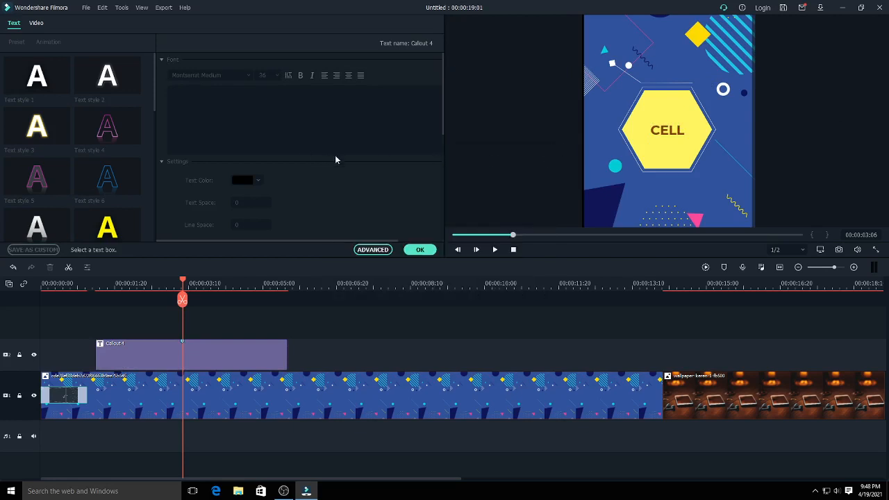
click(659, 116)
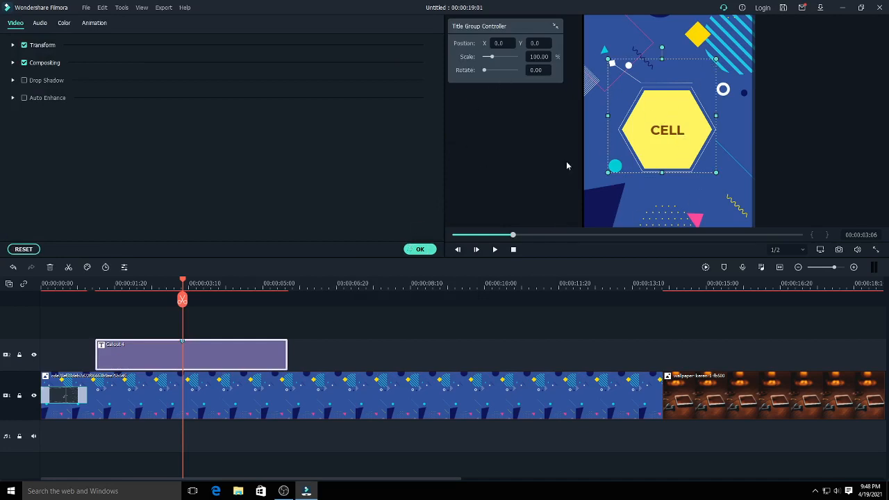
- Delete the existing callout and place a fresh Callout 4 title on video track 2 at 00:00:01:01, trimming its end to about 6 seconds
click(204, 347)
double_click(203, 348)
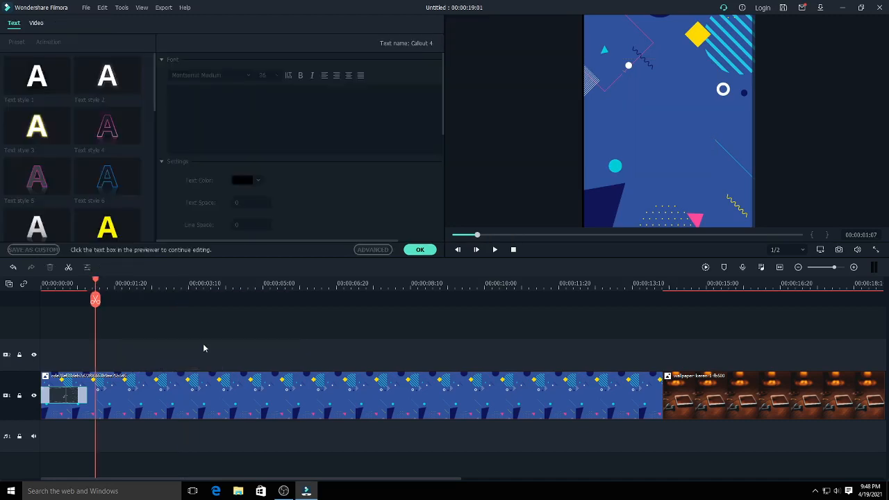
drag(95, 283, 89, 285)
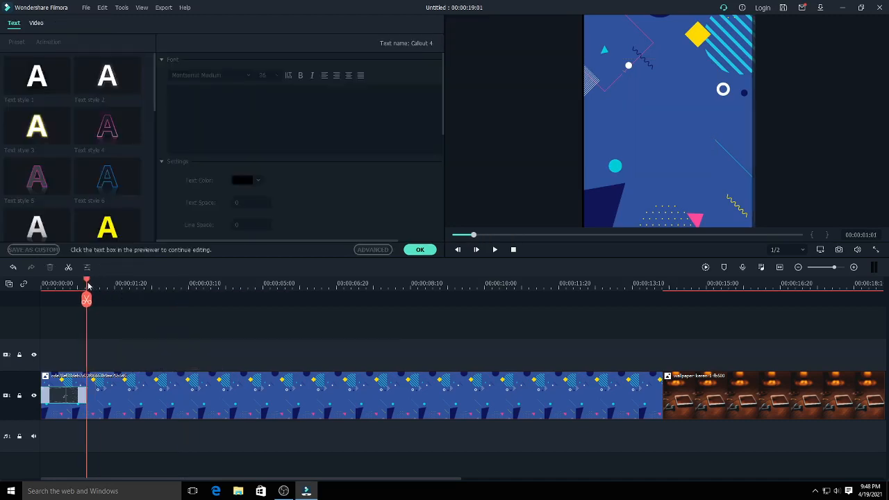
click(420, 250)
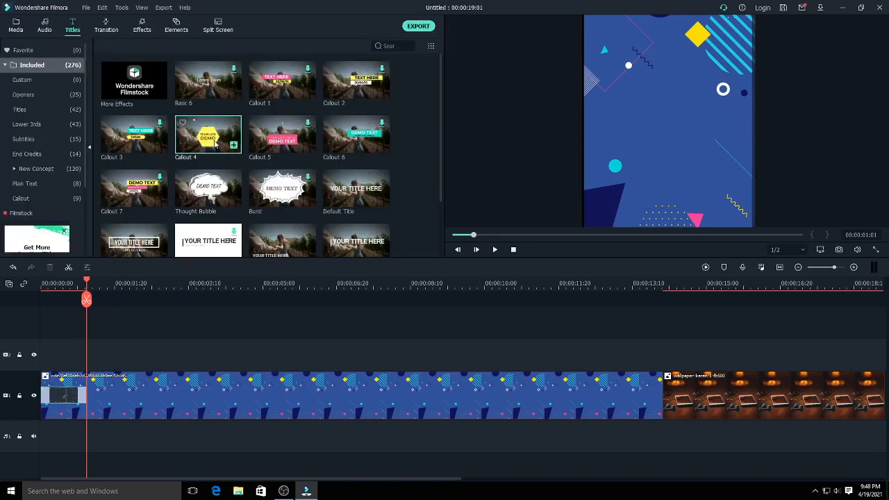
drag(217, 151, 121, 353)
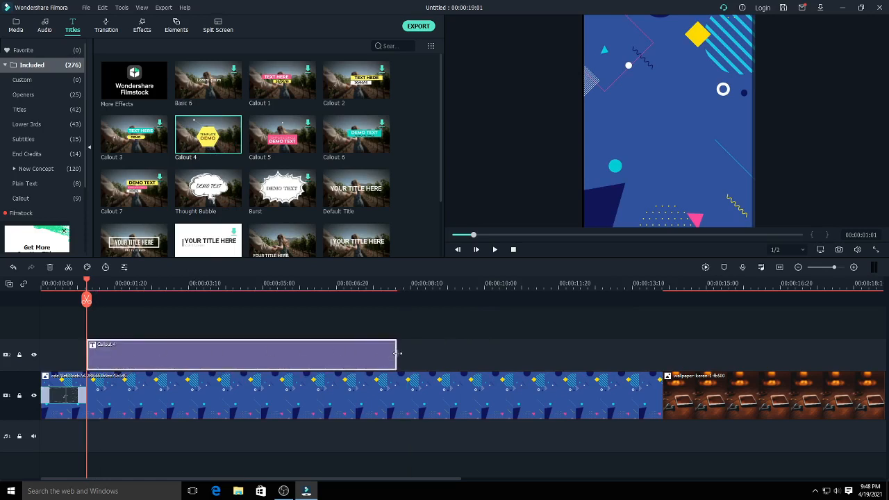
drag(398, 353, 313, 353)
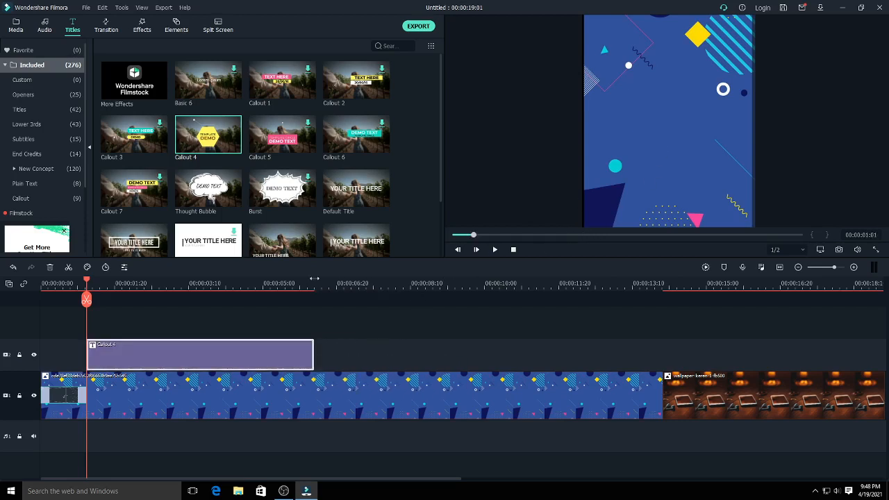
- Show the new callout at 00:00:03:28, enlarge its yellow hexagon and recentre it around the text
click(215, 283)
click(661, 159)
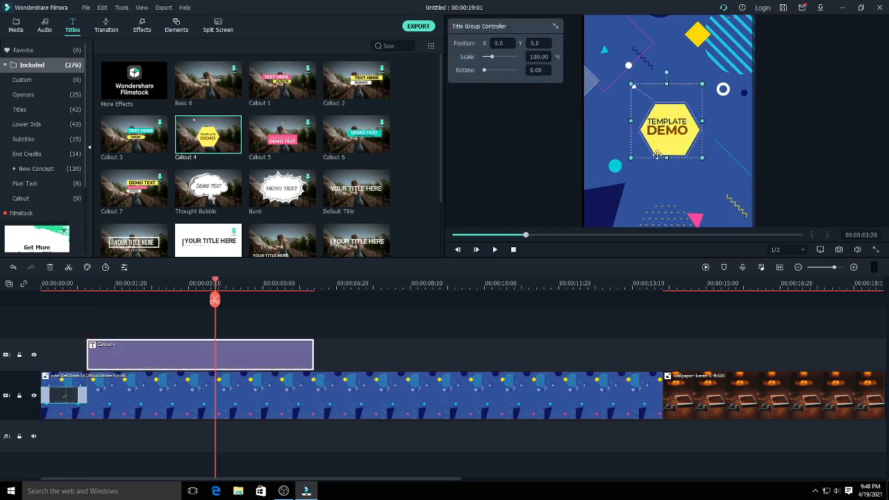
drag(633, 158, 605, 182)
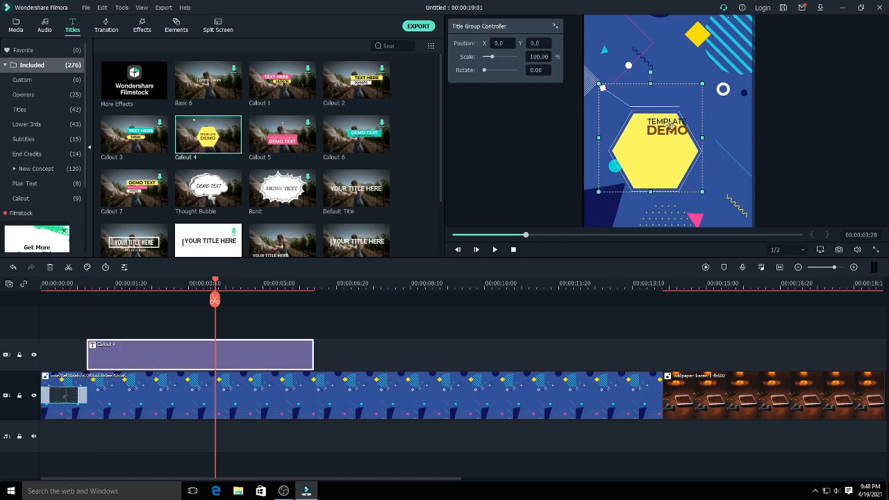
drag(665, 148, 669, 140)
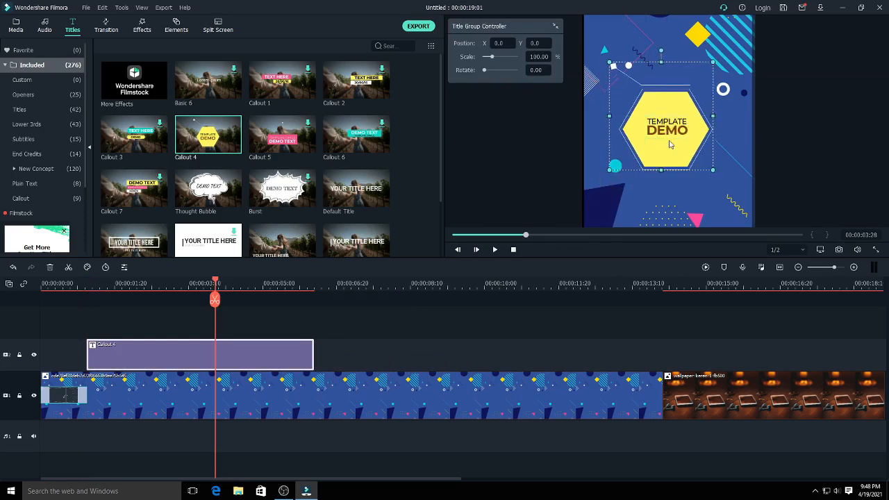
- Replace the callout's TEMPLATE line with METRO and its DEMO line with CELL
click(666, 122)
double_click(666, 122)
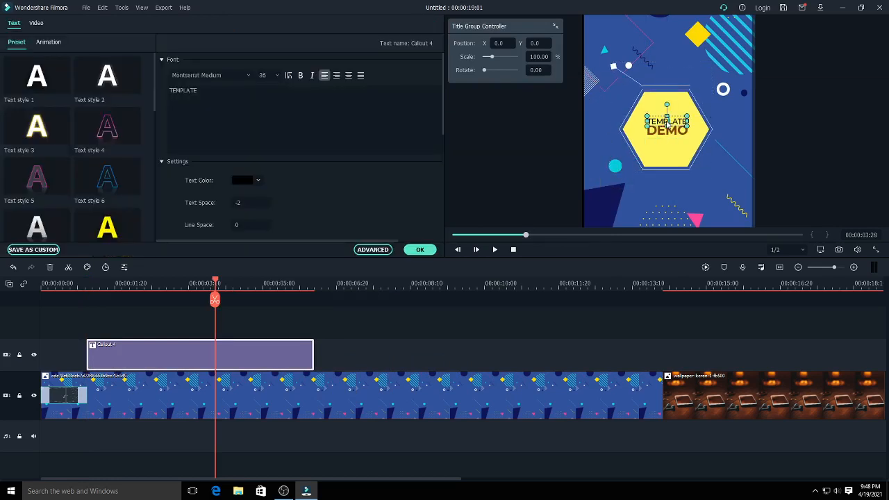
drag(201, 91, 131, 88)
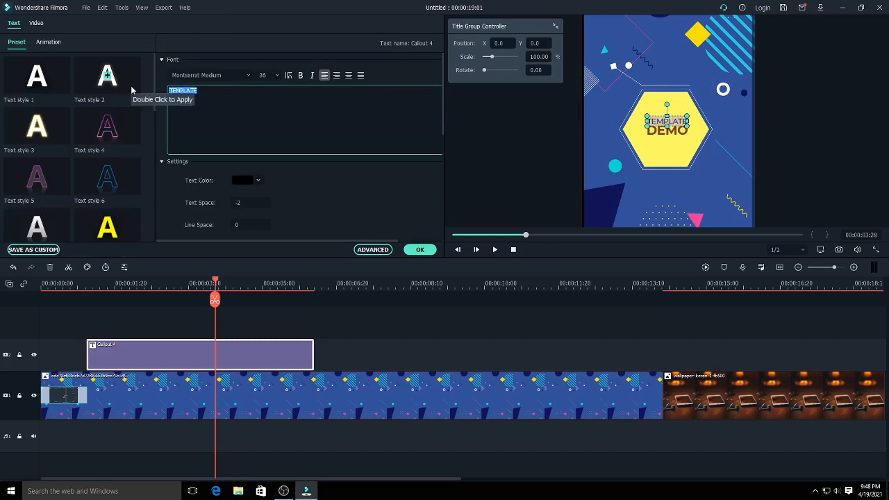
text(MET)
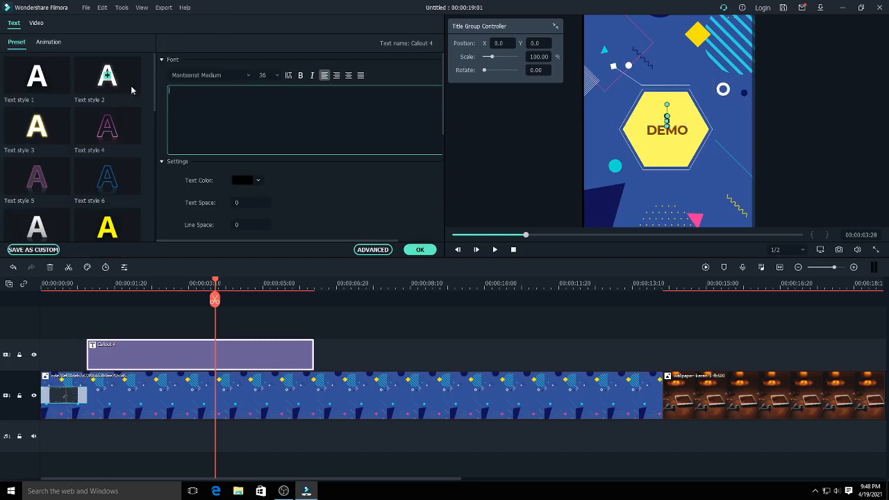
text(RO)
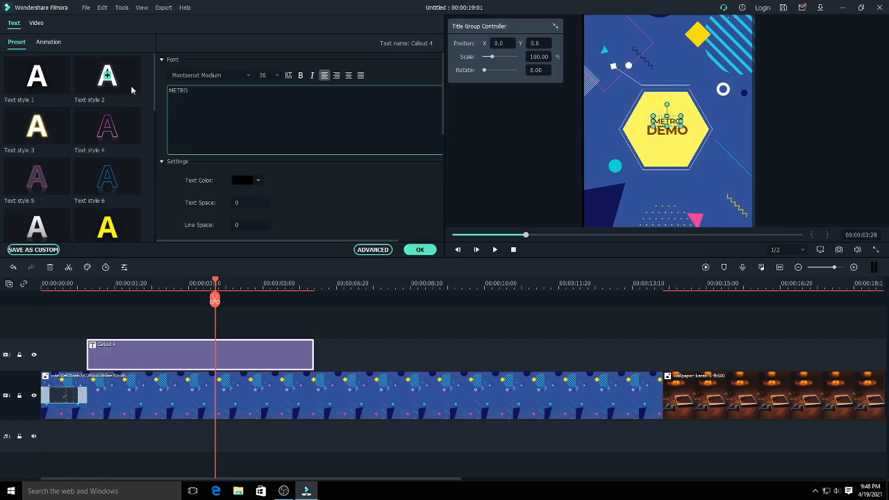
click(665, 135)
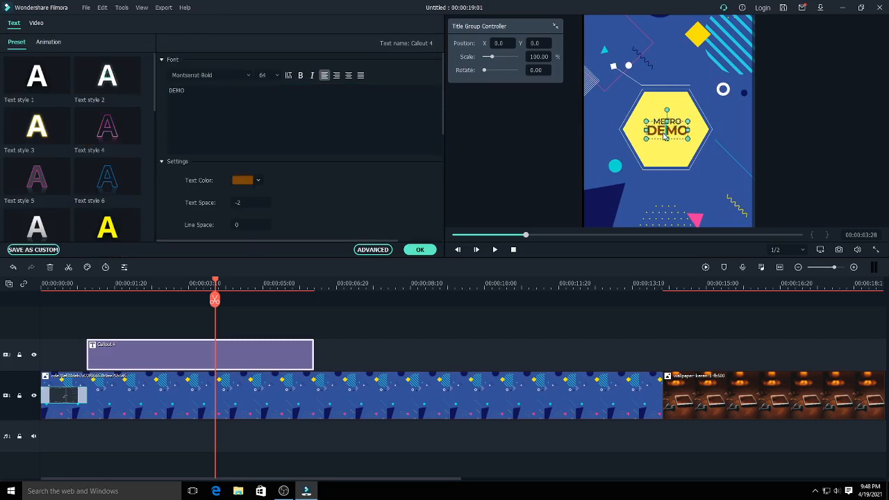
double_click(664, 135)
text(CELL)
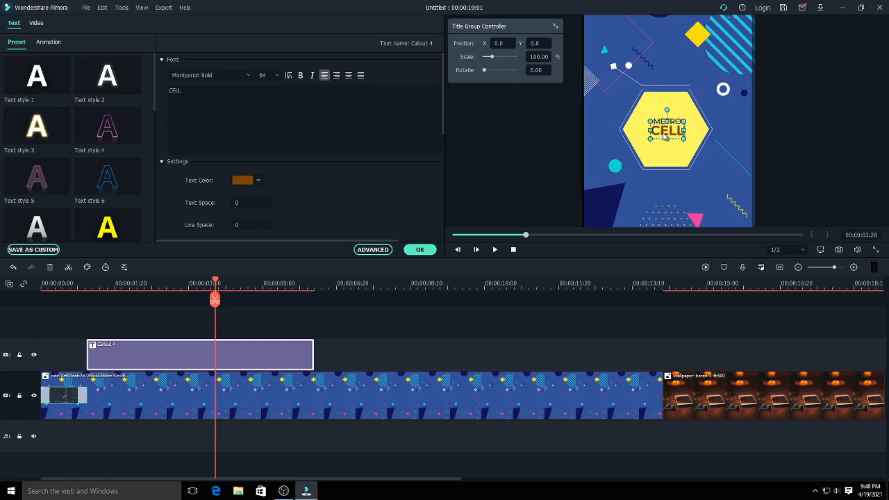
- Make the METRO line bold and set its font size to 56
click(691, 114)
click(680, 124)
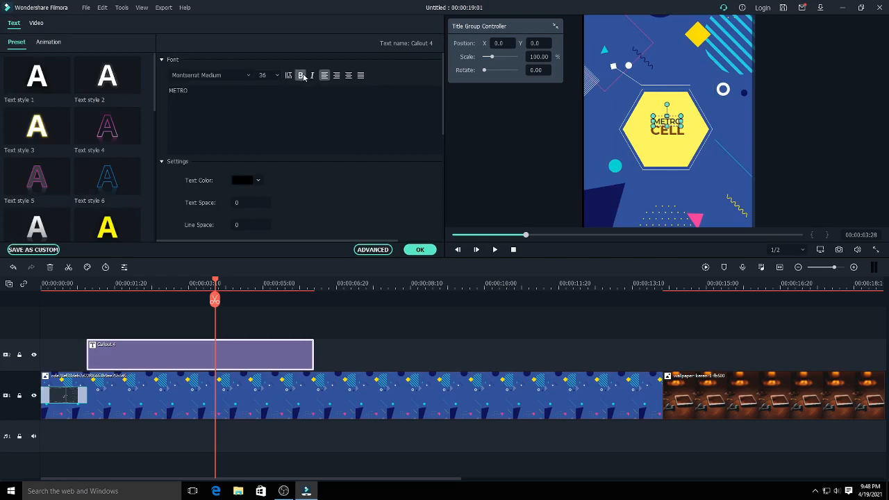
click(278, 77)
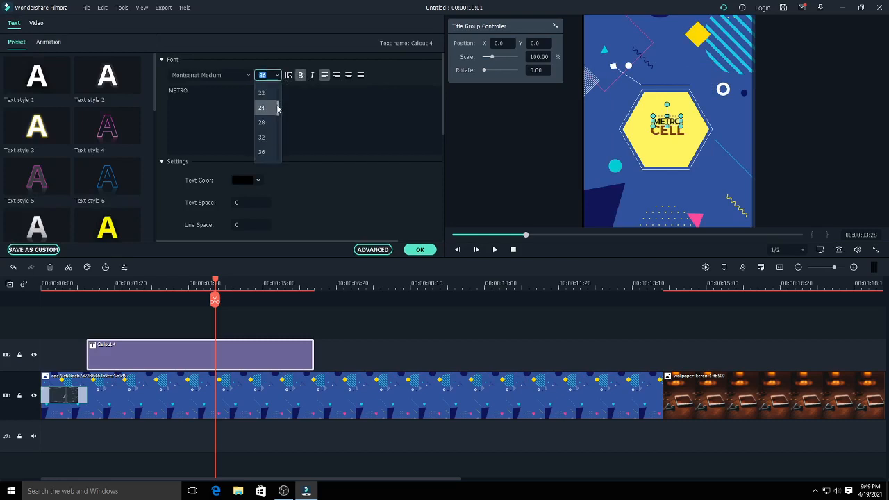
drag(277, 107, 281, 125)
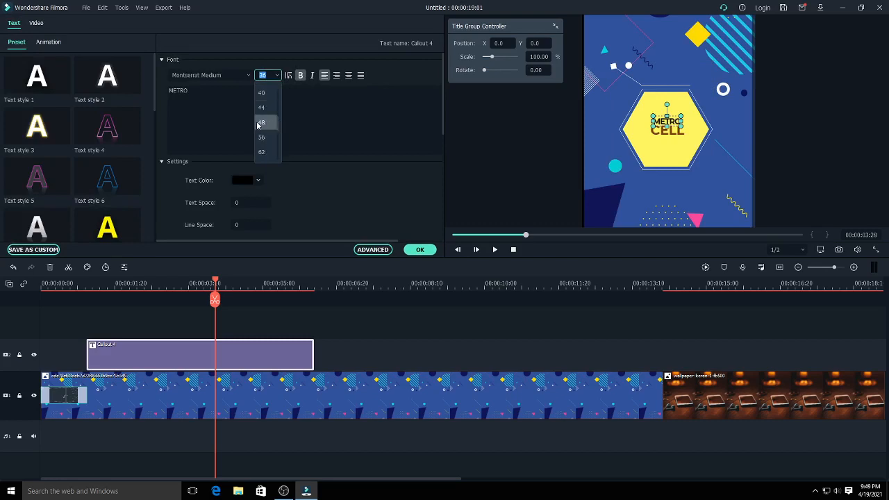
click(261, 123)
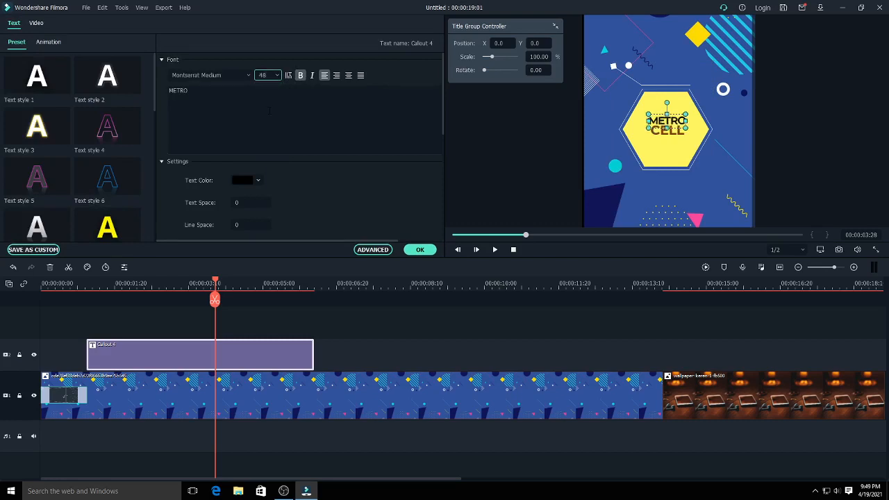
click(279, 77)
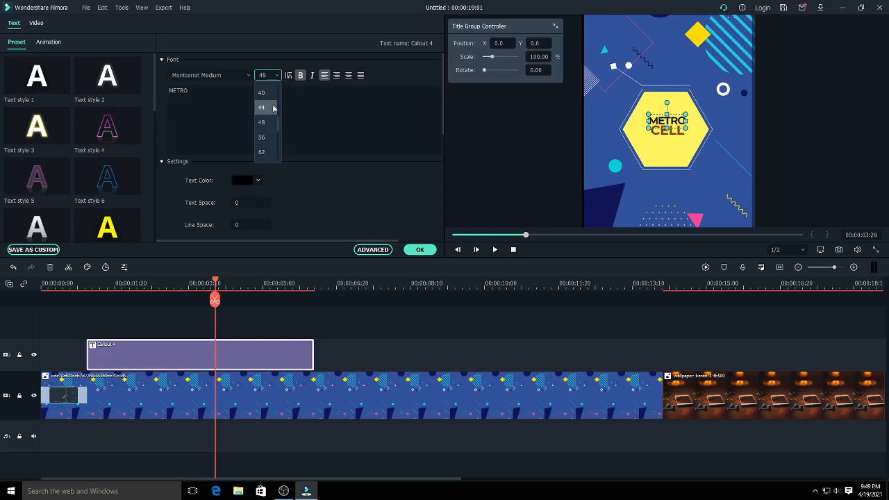
click(264, 139)
- Set the CELL line's font size to 90 and reposition it just below METRO inside the hexagon
click(672, 134)
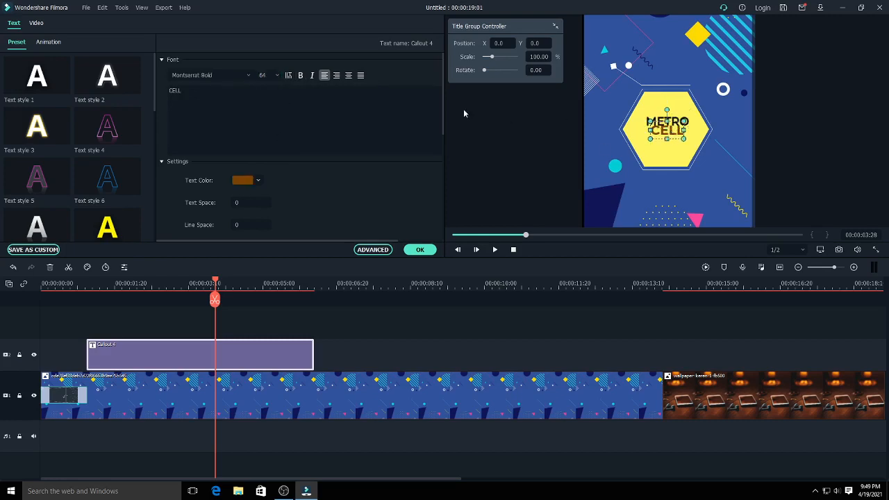
click(277, 77)
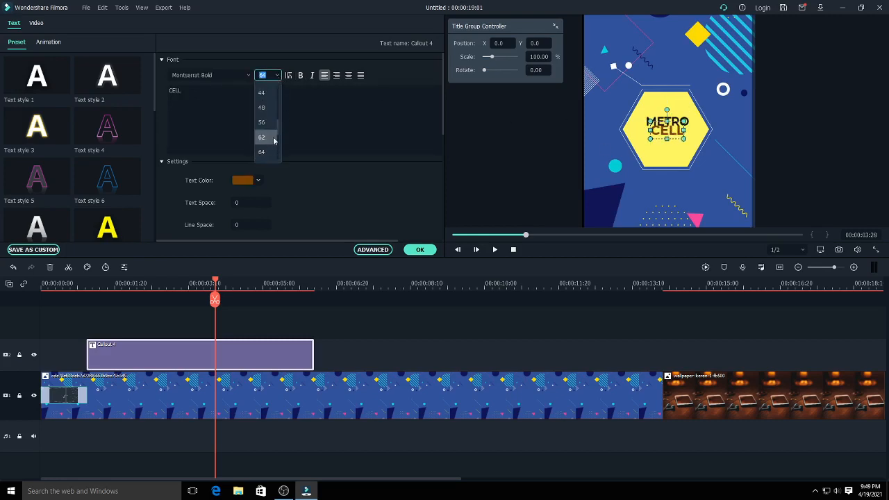
click(263, 123)
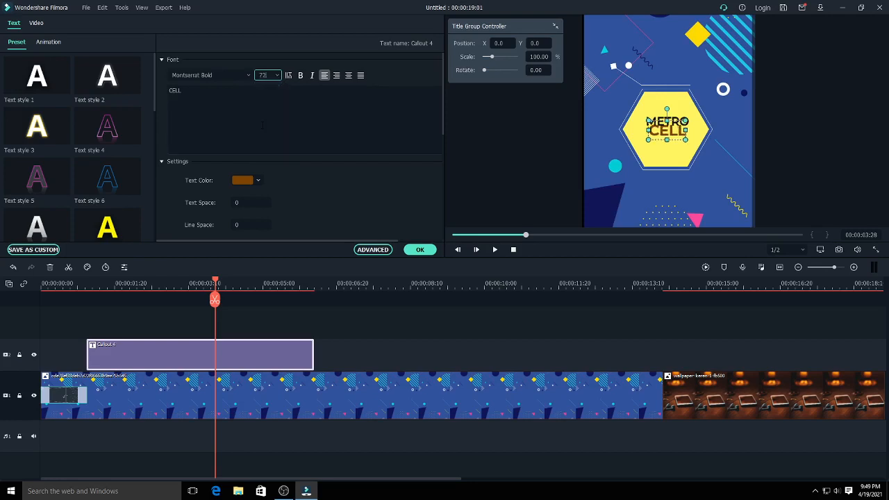
click(277, 75)
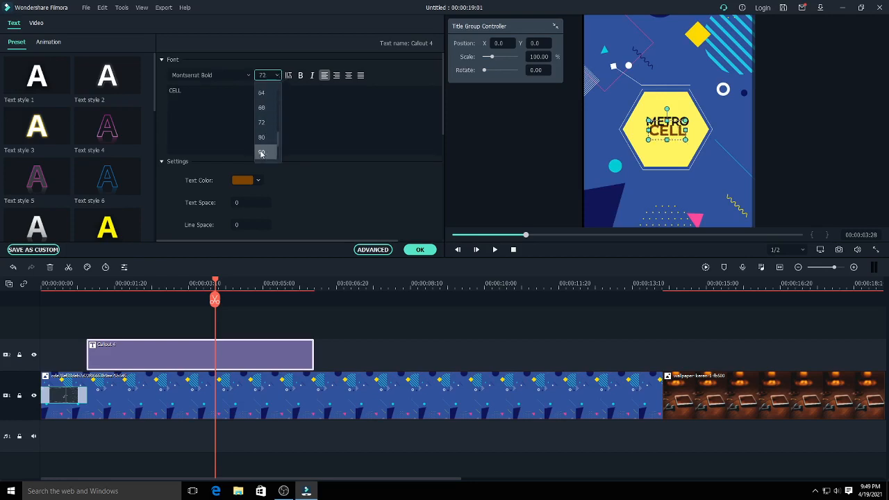
click(265, 151)
drag(659, 134, 662, 141)
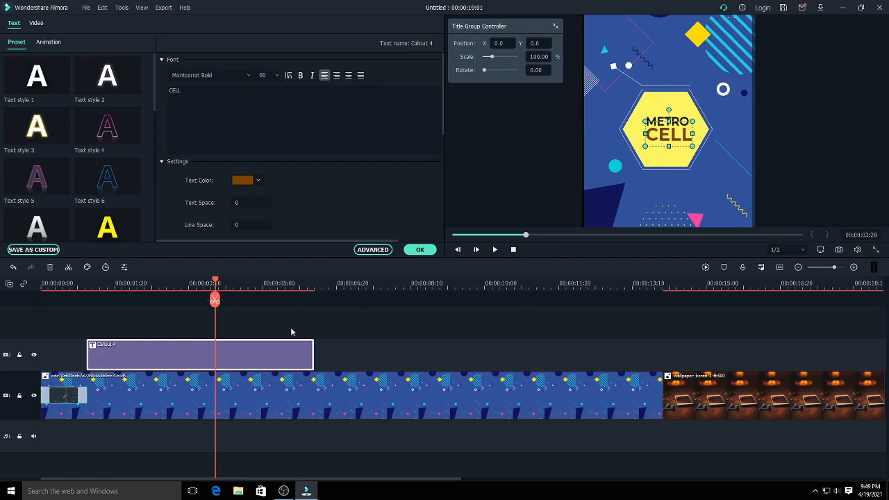
- Trim the callout's end to about 5.3 seconds and shift the CELL line slightly left to centre it under METRO
click(295, 355)
drag(314, 354, 275, 353)
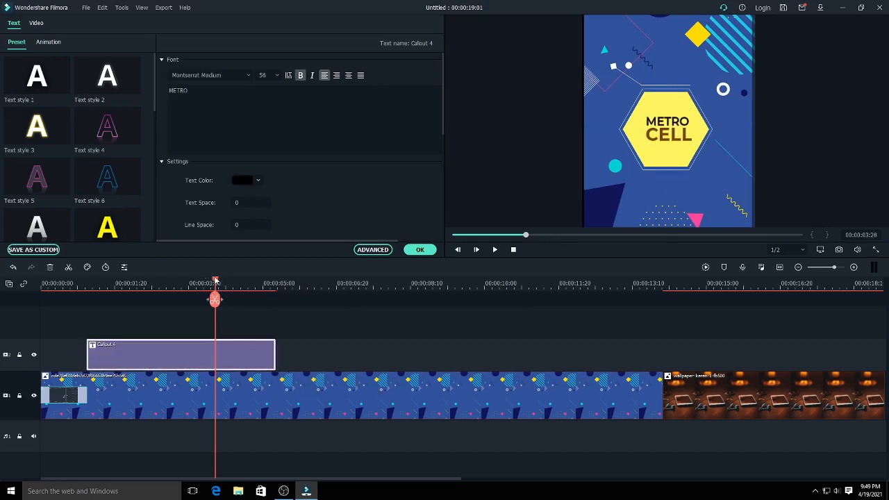
drag(215, 282, 218, 327)
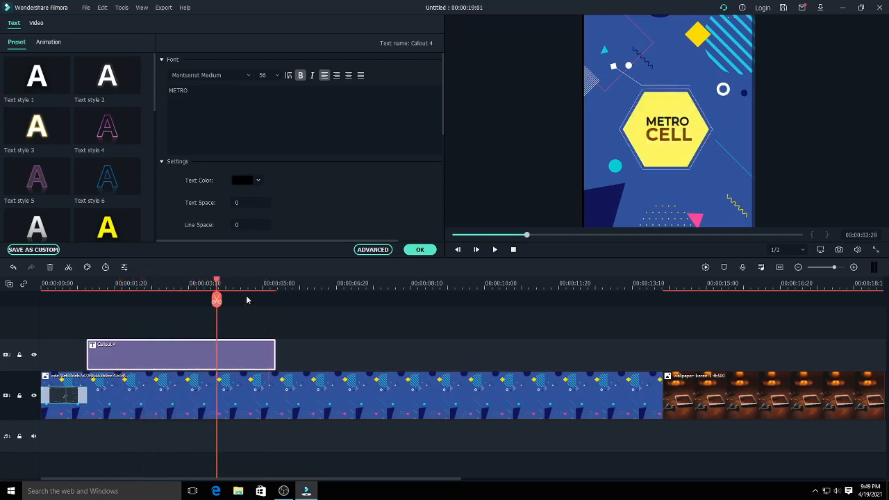
click(675, 132)
drag(665, 125, 667, 140)
click(667, 138)
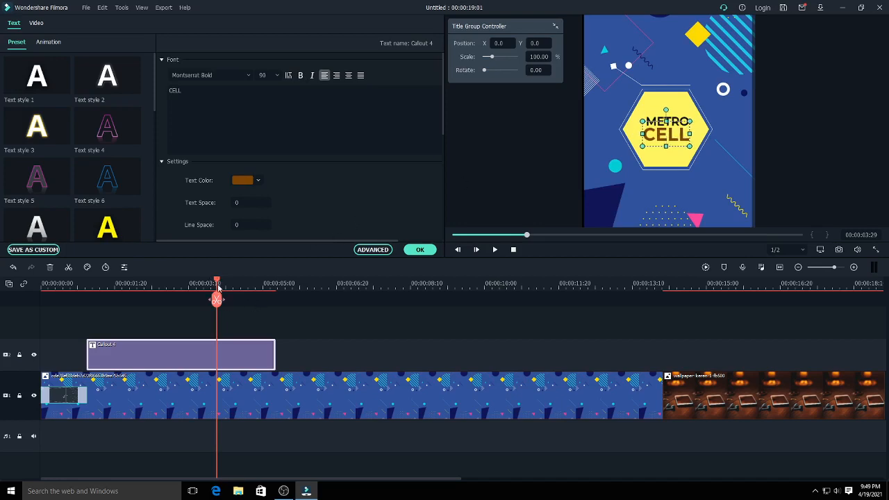
- Finish editing the title and place the hp media image on video track 2 starting at 00:00:05:15
drag(216, 283, 270, 372)
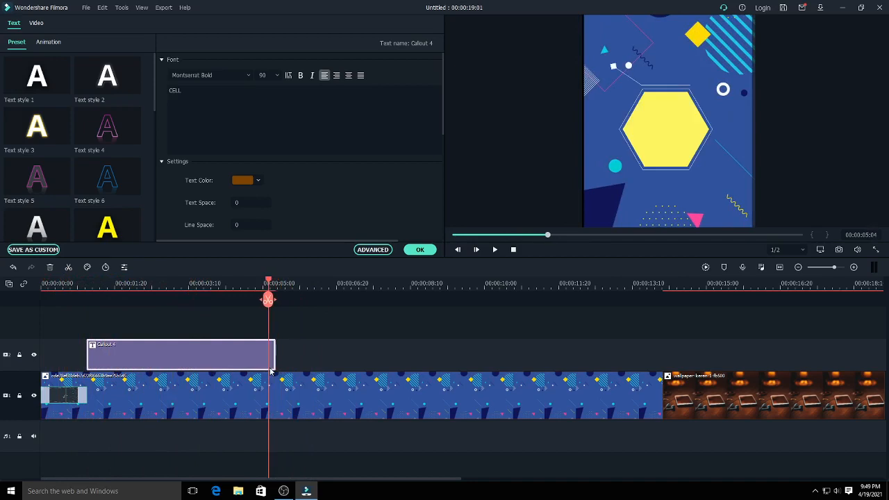
click(420, 250)
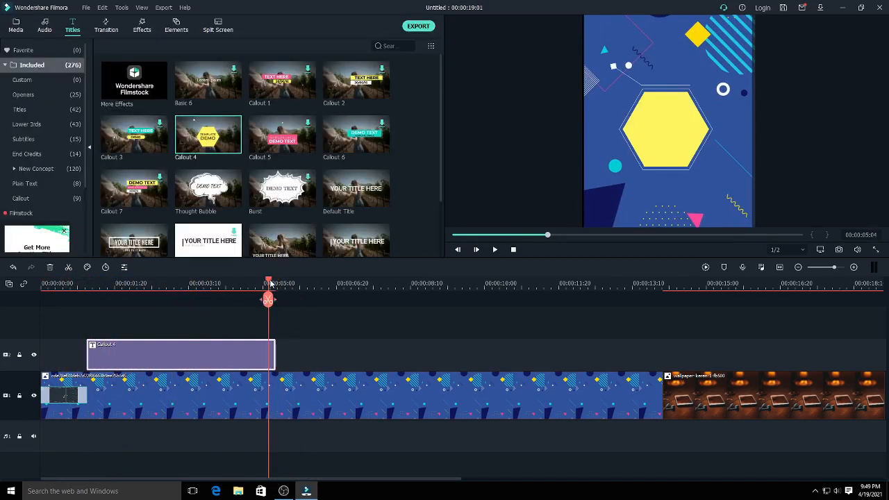
drag(270, 284, 286, 295)
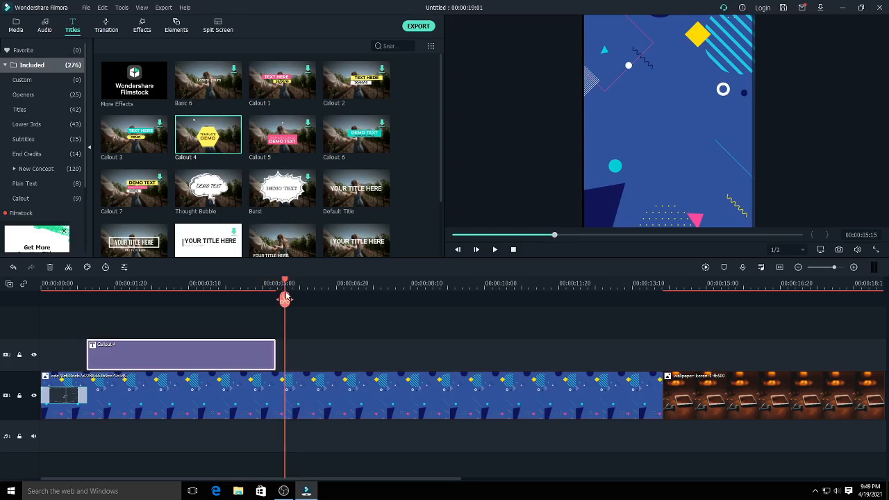
click(15, 27)
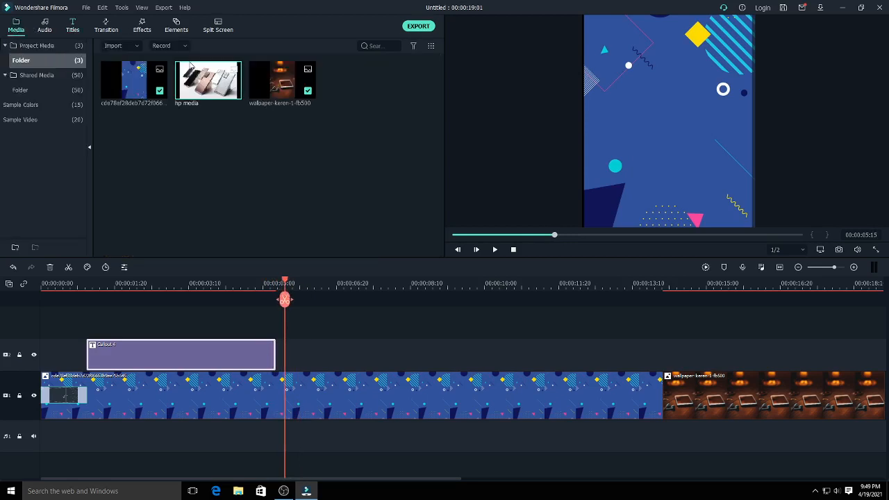
drag(211, 79, 289, 359)
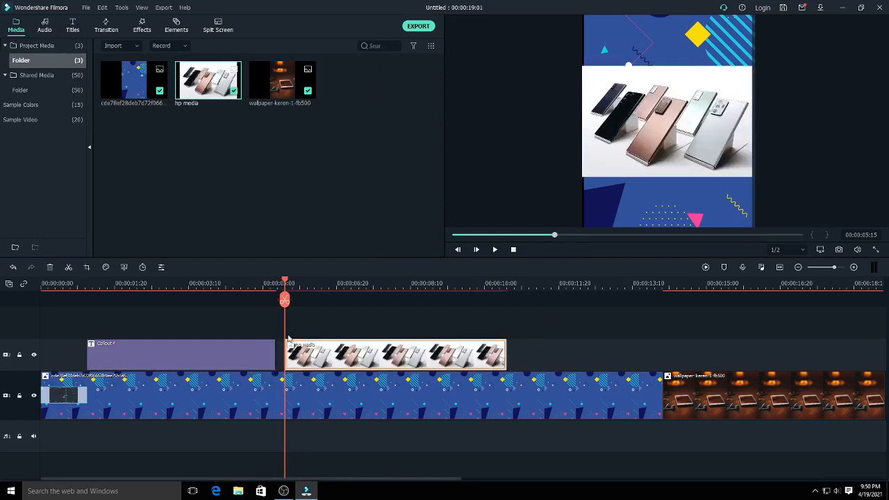
- Show the hp media image at 00:00:05:26, enlarge it slightly to span the frame's width and move it higher in the frame
drag(284, 283, 301, 323)
click(661, 142)
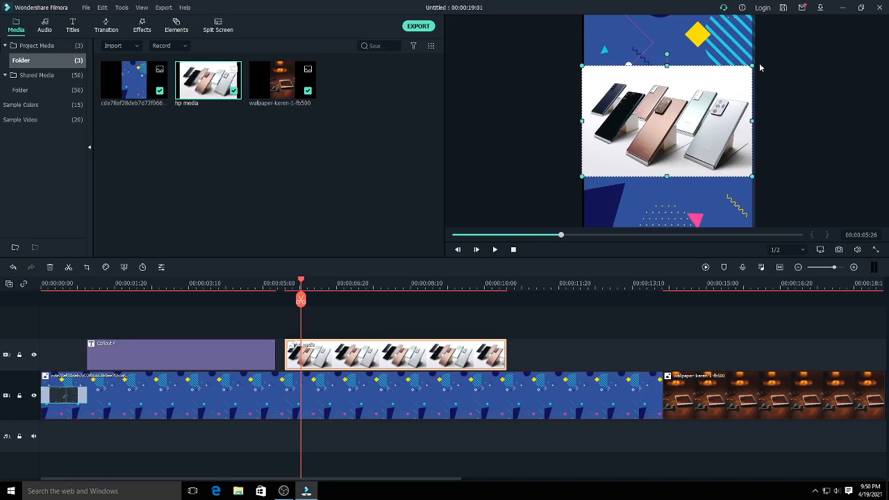
drag(756, 64, 757, 62)
drag(722, 87, 715, 62)
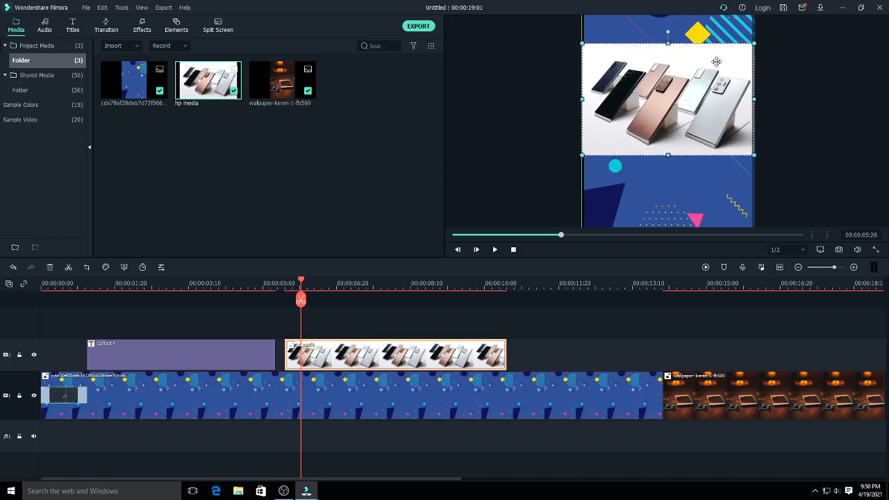
click(816, 118)
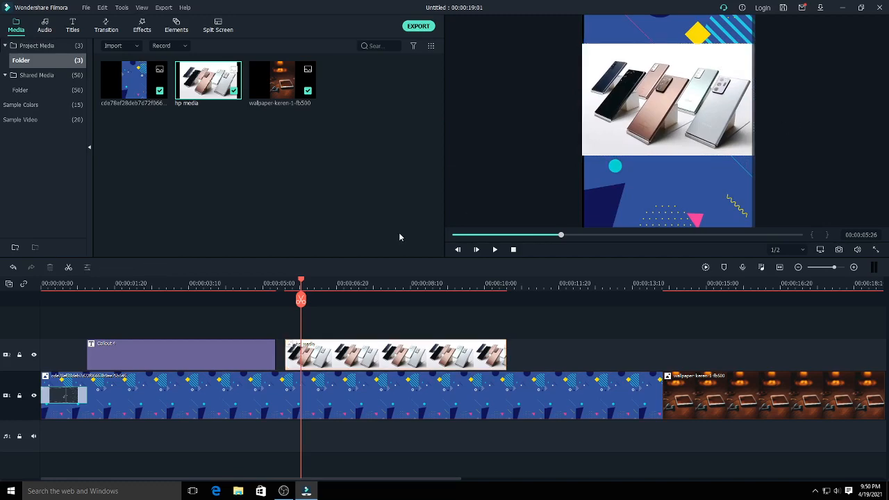
- Apply the radial-lines transition with inward arrows to the start of the hp media clip and preview it
drag(304, 282, 323, 354)
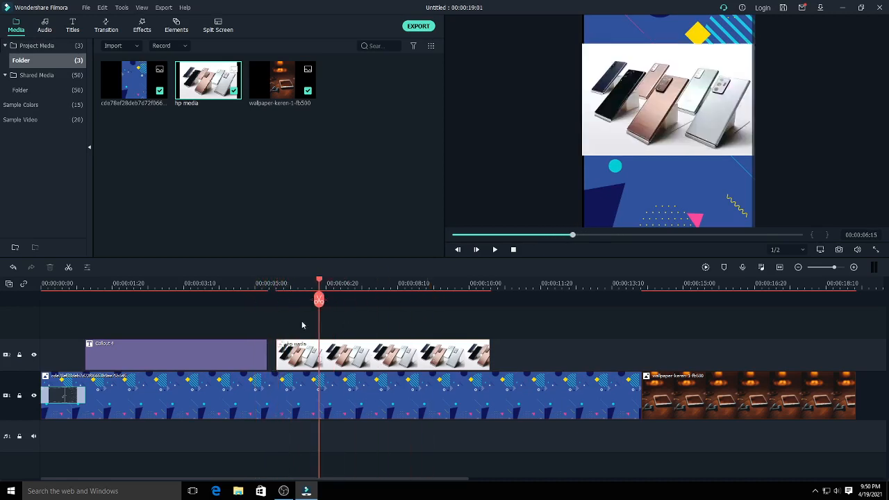
click(106, 28)
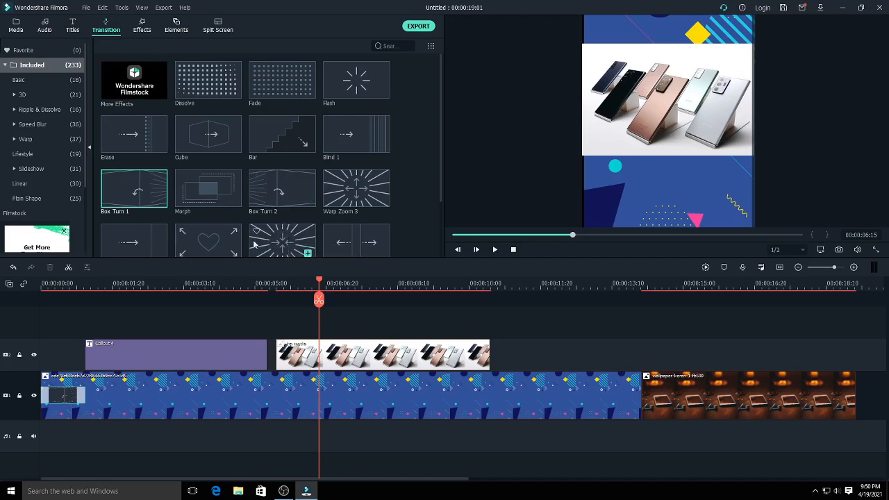
drag(282, 241, 284, 364)
drag(322, 283, 254, 299)
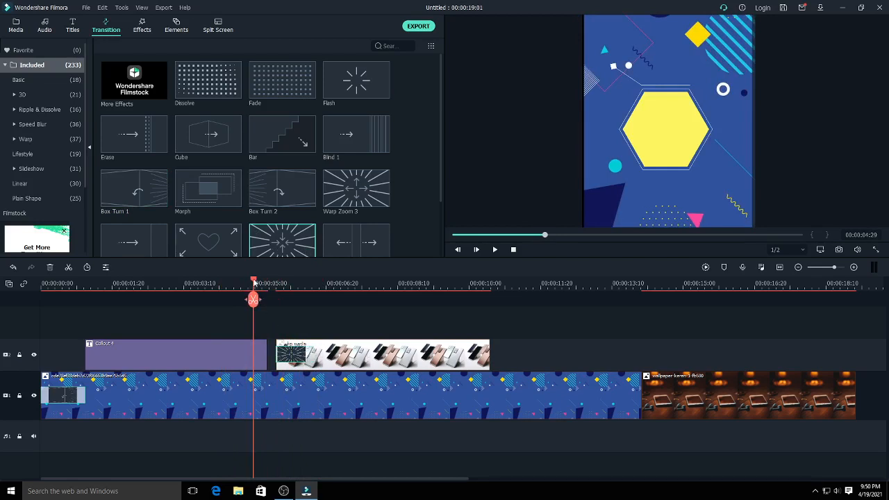
drag(253, 299, 284, 298)
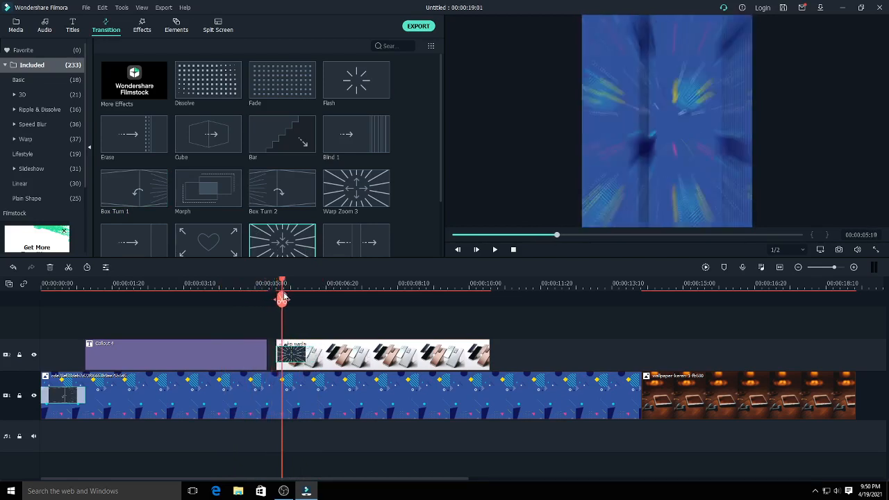
- Fit the hp media clip from the callout's end to about 00:00:11:12 and trim the blue background's end to about 00:00:11:20
drag(344, 354, 327, 344)
drag(283, 299, 529, 359)
click(634, 394)
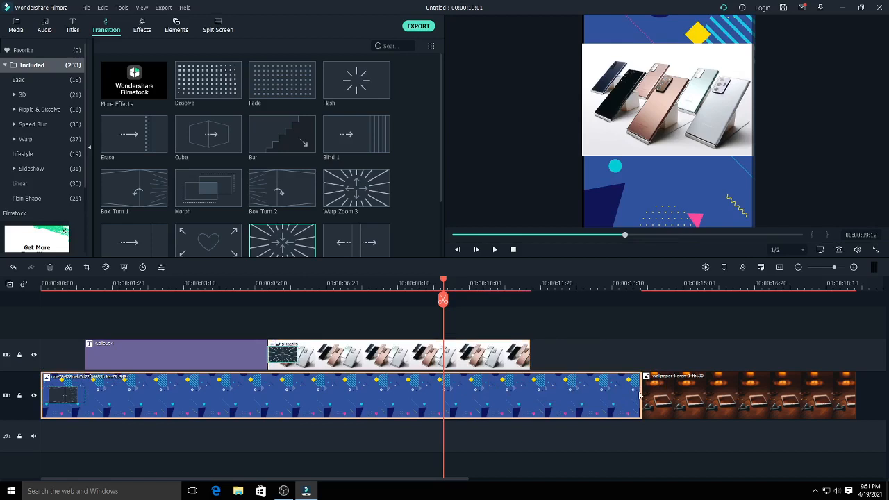
drag(639, 395, 541, 395)
- Apply the same radial-lines transition to the end of the hp media clip, shorten it to about half a second and preview it
drag(443, 284, 520, 335)
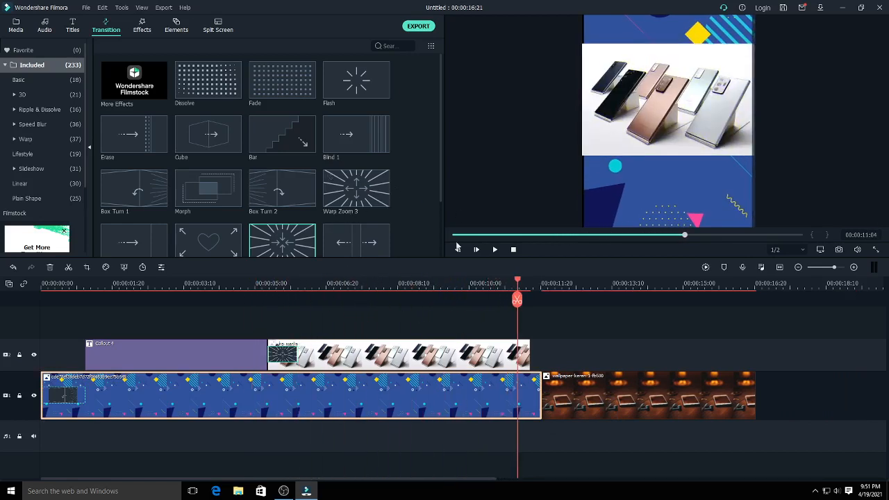
drag(295, 245, 511, 351)
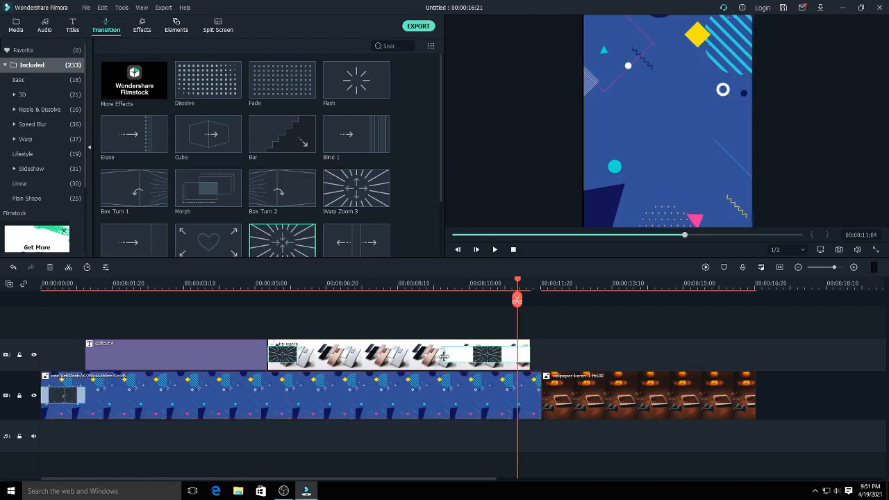
drag(444, 356, 507, 356)
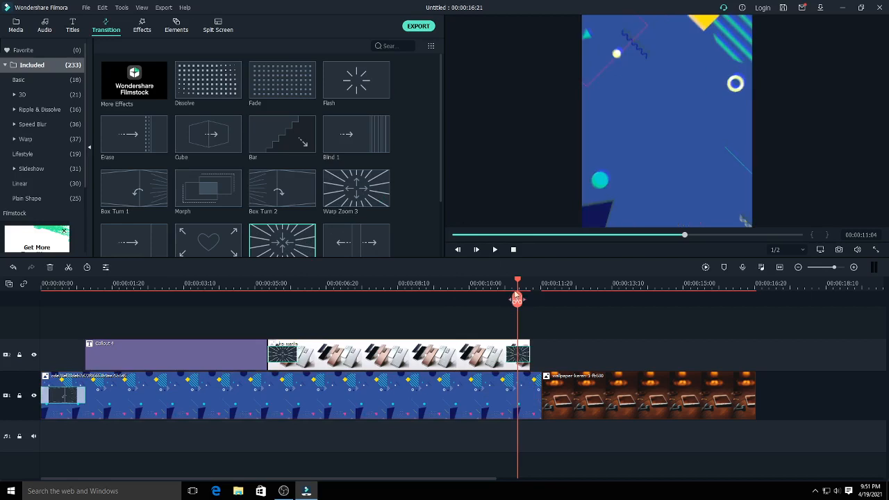
drag(519, 280, 496, 299)
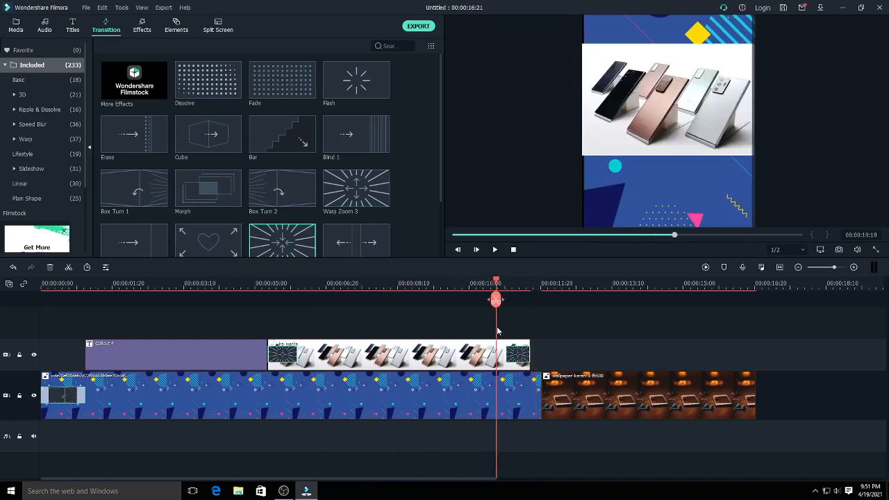
- Add the New Title 40 title on a new track above the hp media clip, starting at about 00:00:06:02
drag(497, 332, 342, 354)
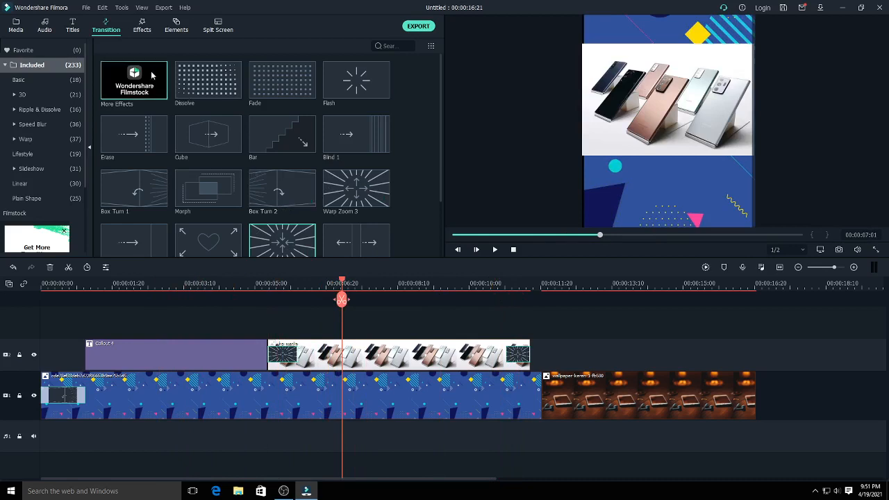
click(74, 29)
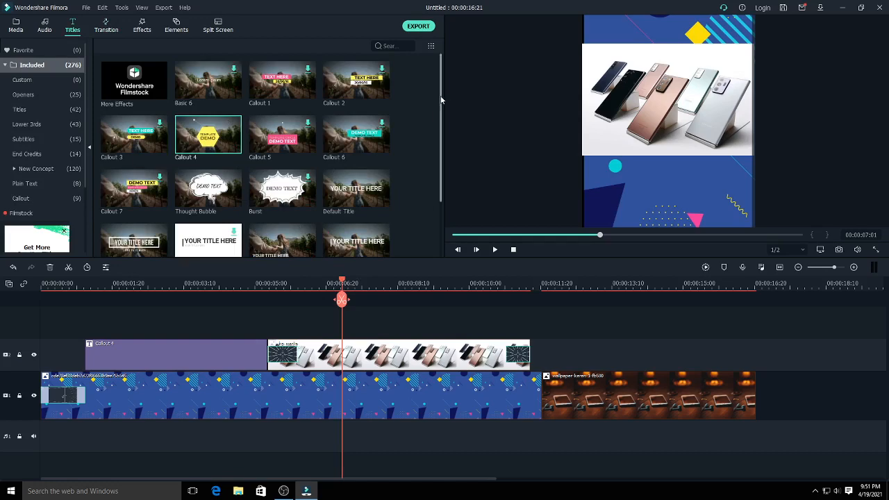
drag(441, 96, 448, 182)
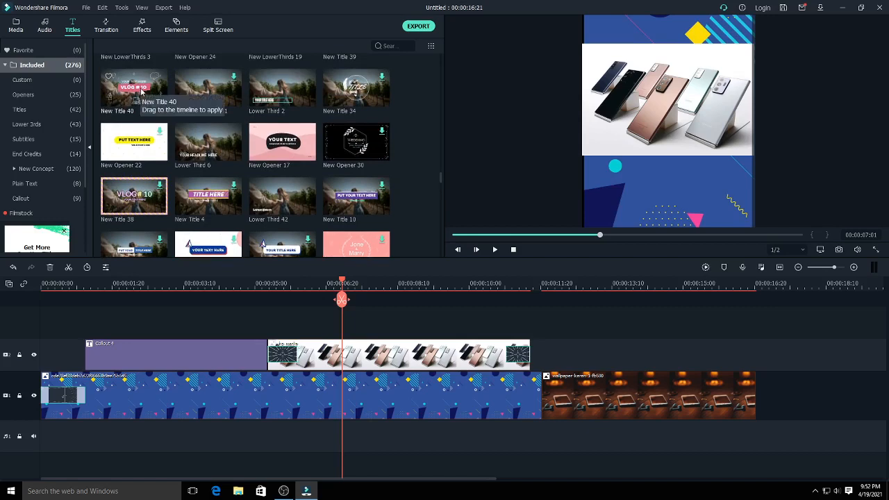
drag(143, 91, 309, 336)
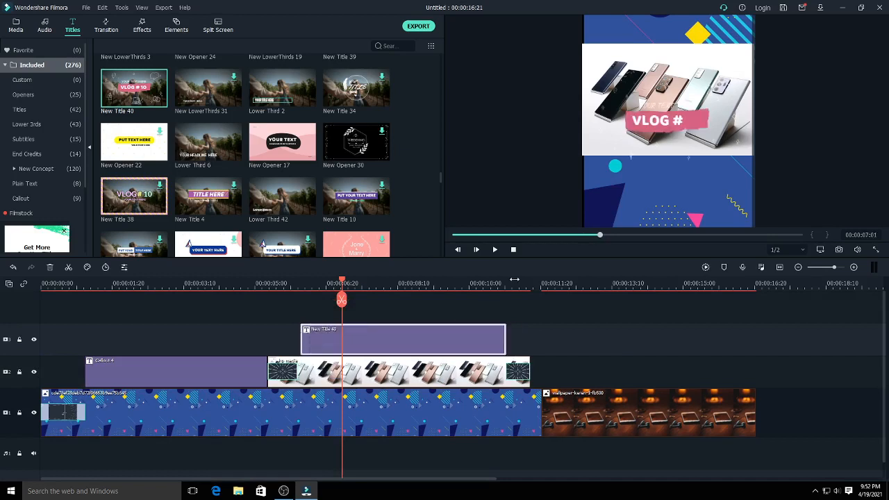
- Move the VLOG # 10 line with its pink banner down onto the lower edge of the phone image
click(702, 124)
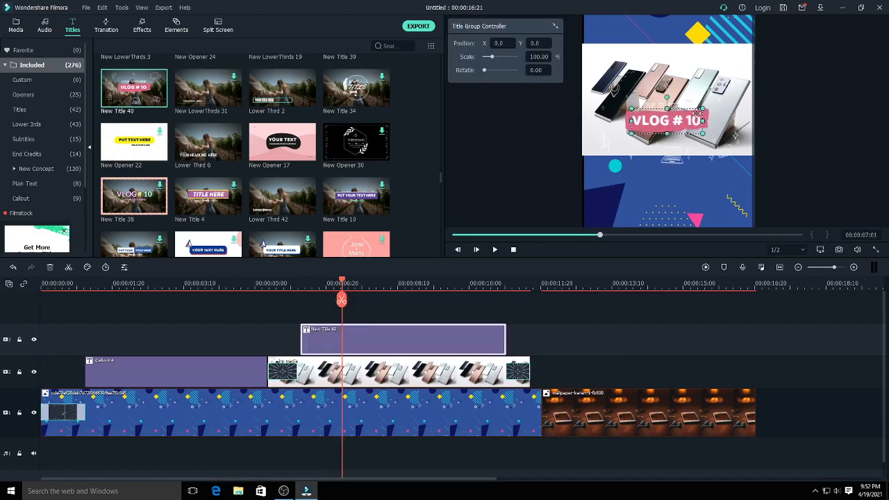
drag(696, 111, 698, 155)
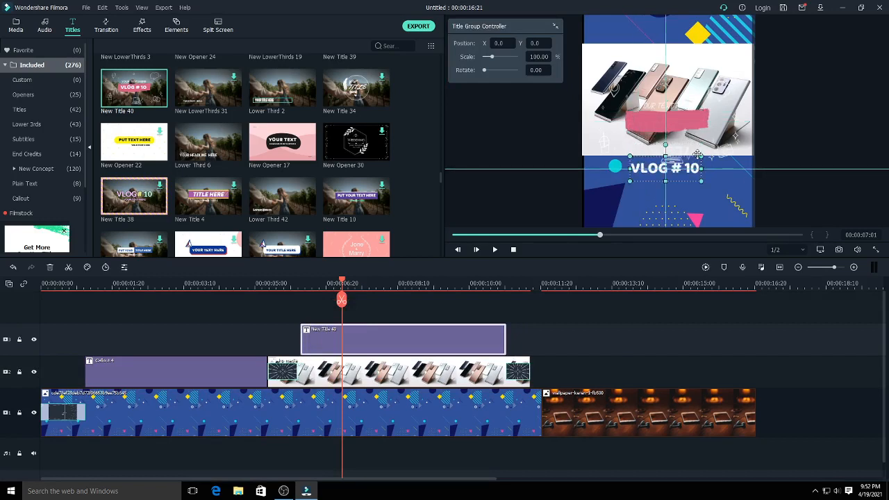
drag(689, 125, 680, 157)
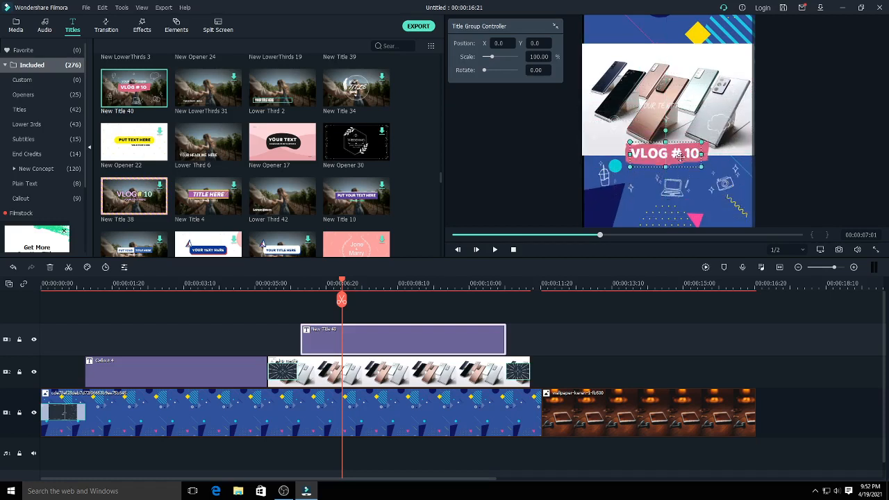
- Replace the VLOG # 10 text on the pink banner with PUSAT and finish the title edit
double_click(680, 159)
double_click(682, 160)
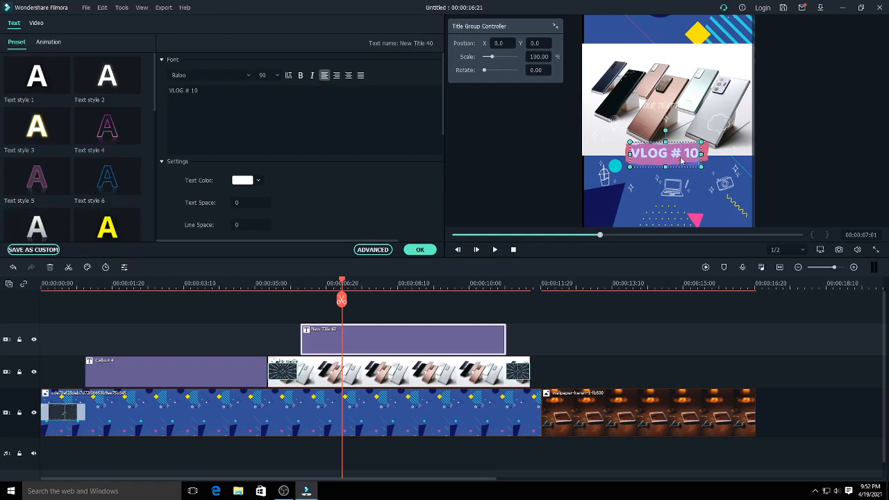
text(P)
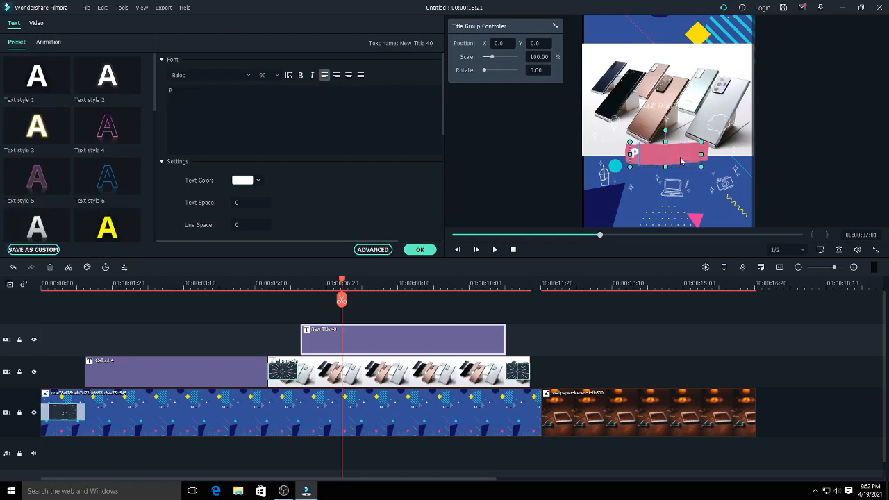
text(USAT)
key(space)
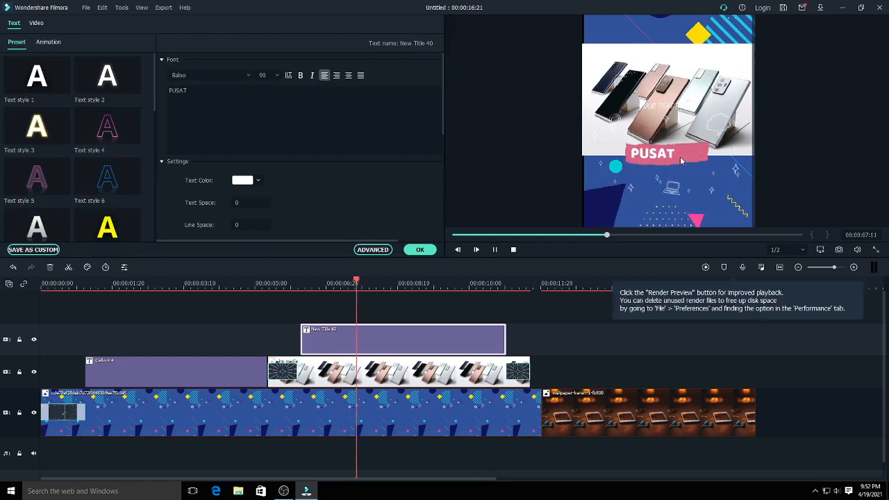
click(420, 250)
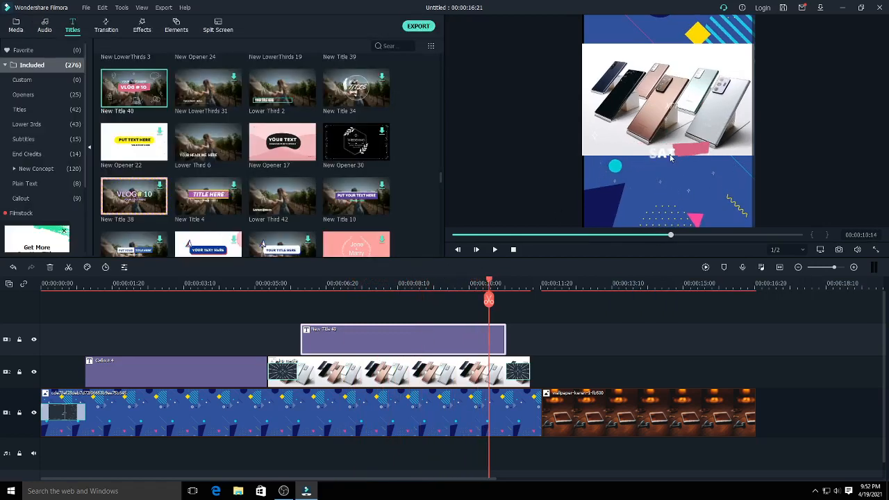
- Reopen the banner text and complete it to read PUSAT JUAL BELI HP
click(645, 154)
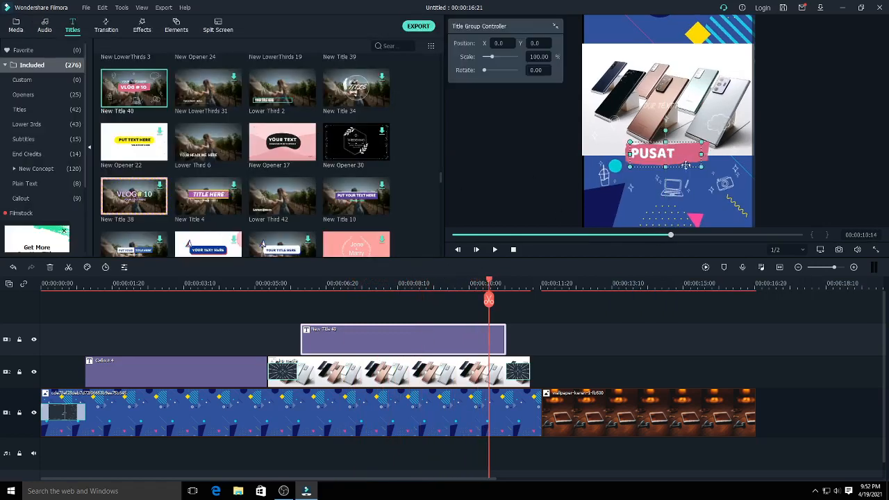
double_click(665, 154)
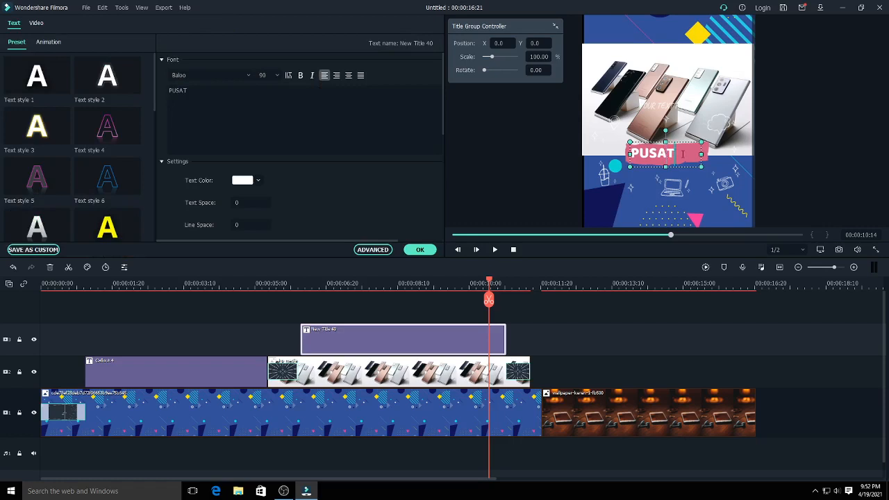
click(214, 91)
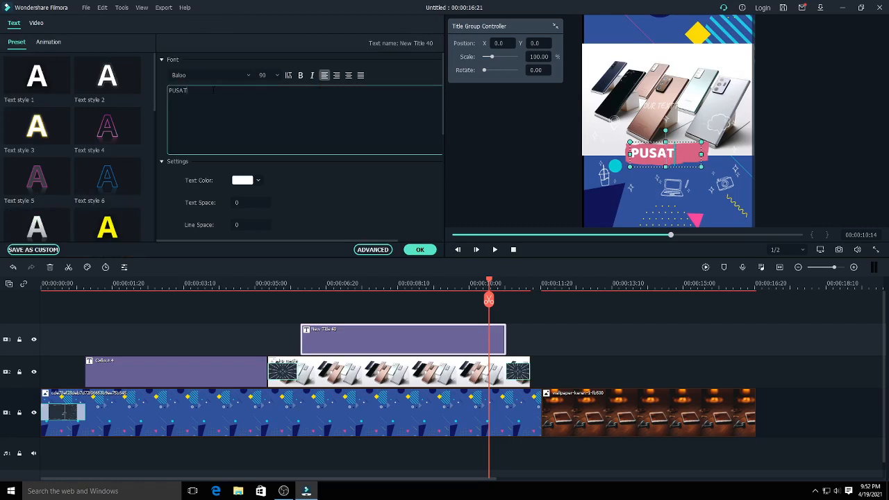
text(JUAL)
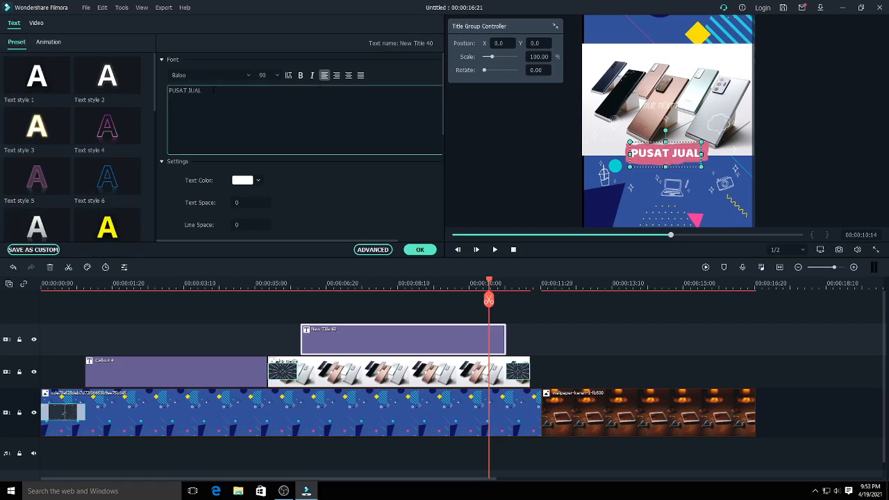
text( BELI)
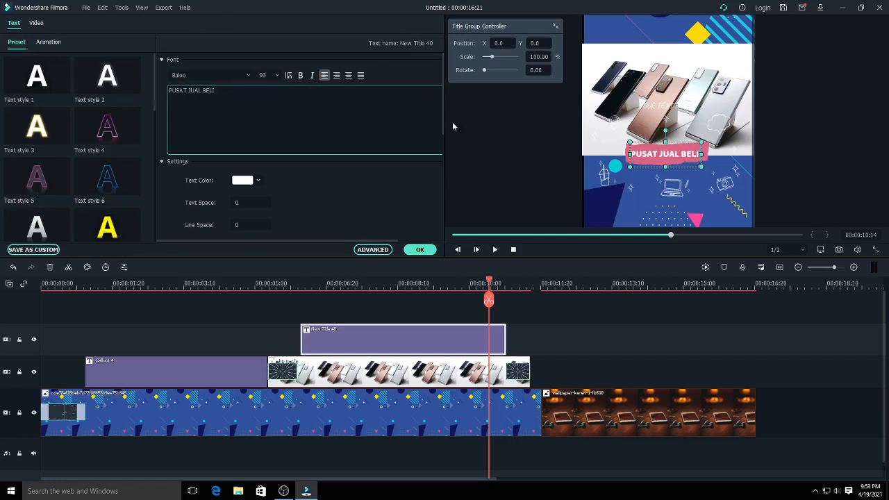
text( HP)
- Move the YOUR TEXT HERE line just below the pink banner and replace its text with DI
drag(660, 108, 661, 176)
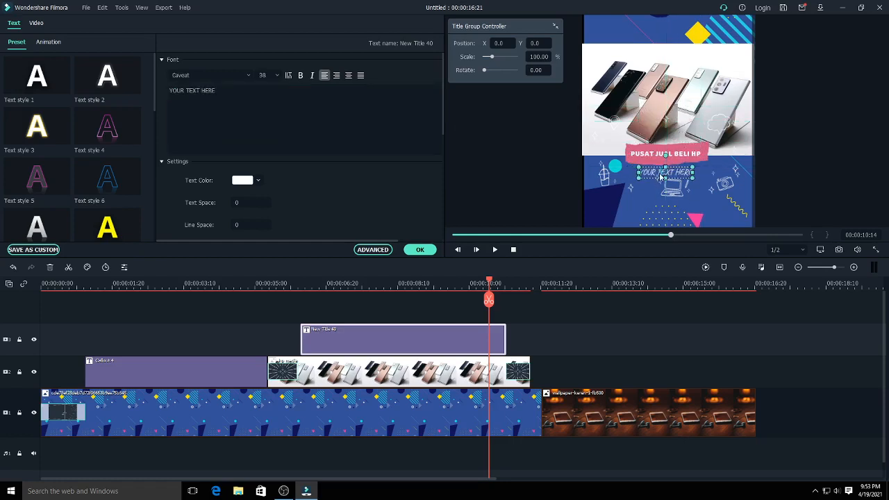
double_click(660, 177)
text(DI)
key(space)
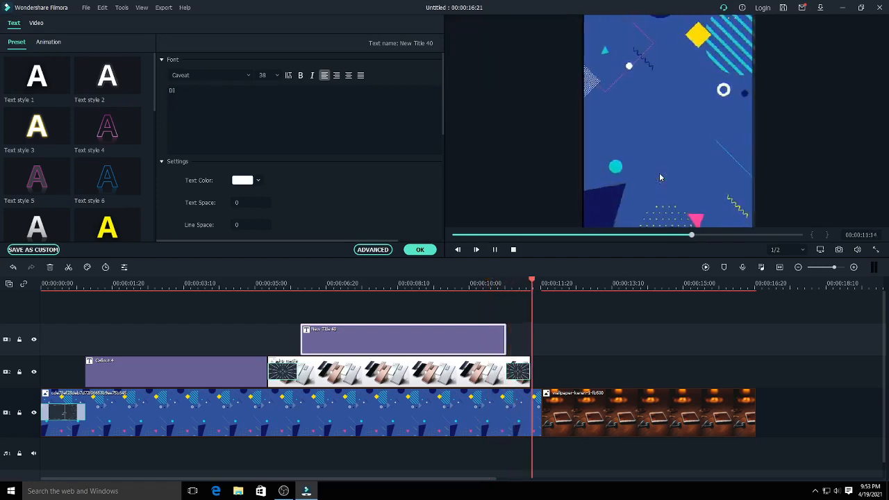
click(420, 250)
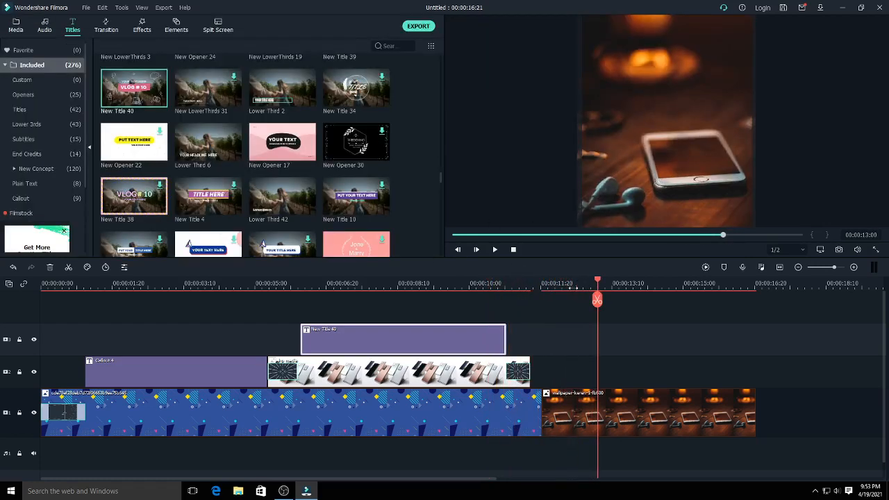
- Show the title at 00:00:07:04 and rewrite the line below the banner as "di Kota Batu"
drag(600, 286, 347, 300)
click(668, 174)
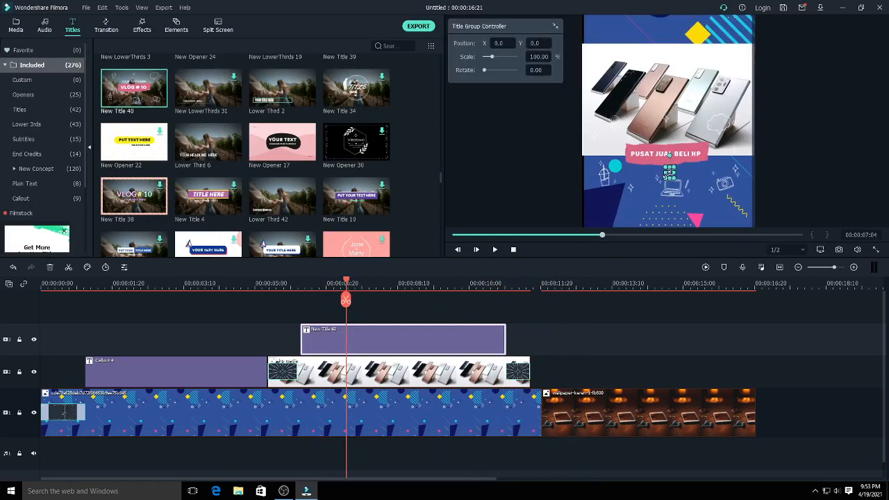
double_click(669, 173)
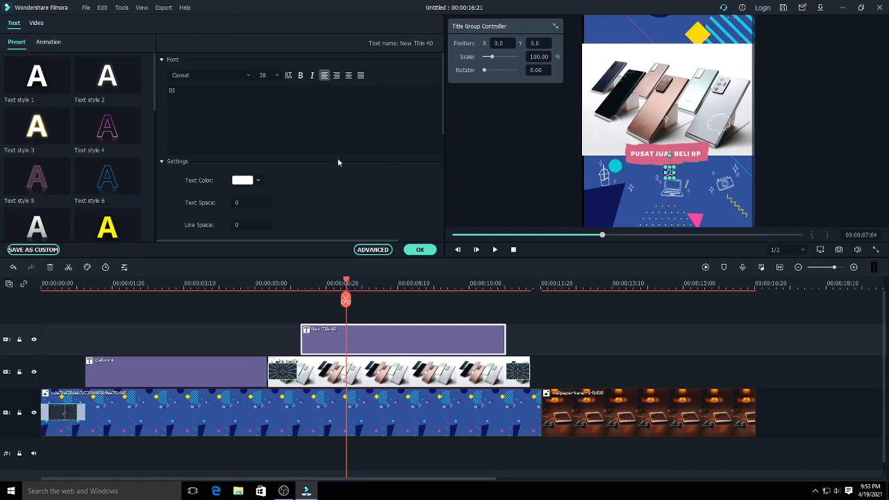
click(184, 93)
key(BackSpace)
key(BackSpace)
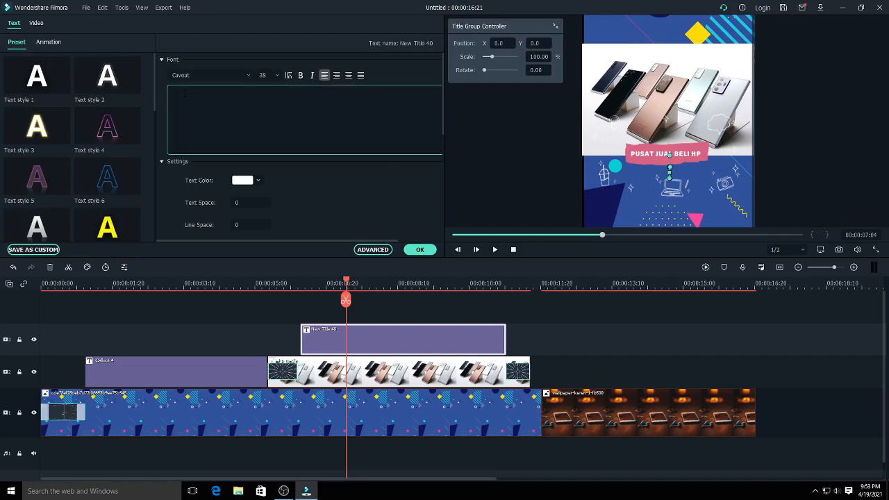
text(di Kota Batu)
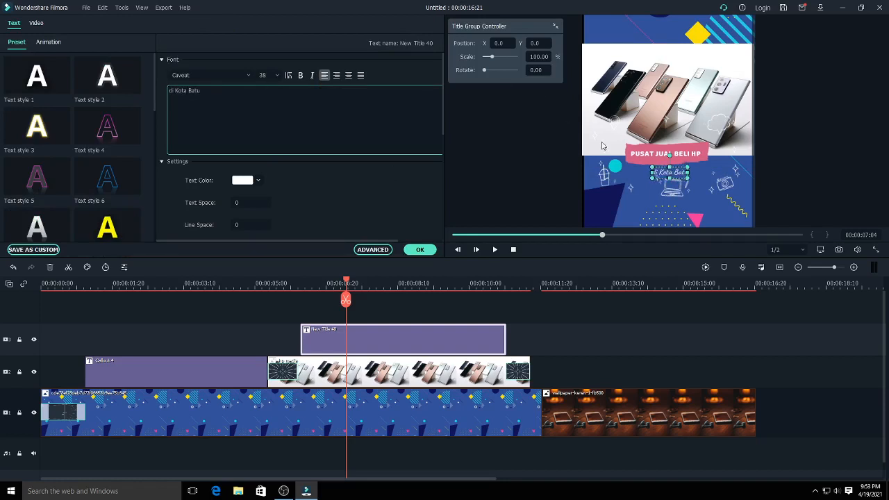
- Extend the New Title 40 clip's end to about 00:00:11:01 and move the playhead to 00:00:11:24 on the wallpaper clip
click(347, 283)
drag(347, 284, 462, 292)
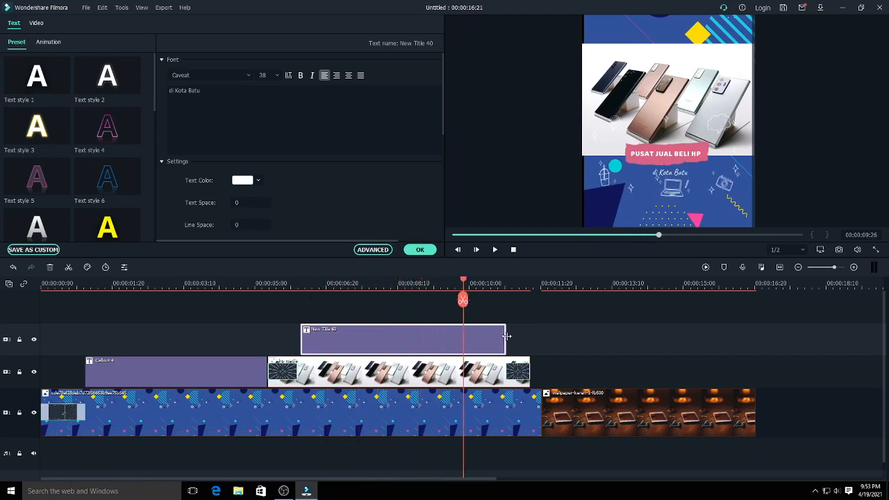
mouse_move(506, 336)
mouse_down()
mouse_move(498, 336)
mouse_move(514, 337)
mouse_up()
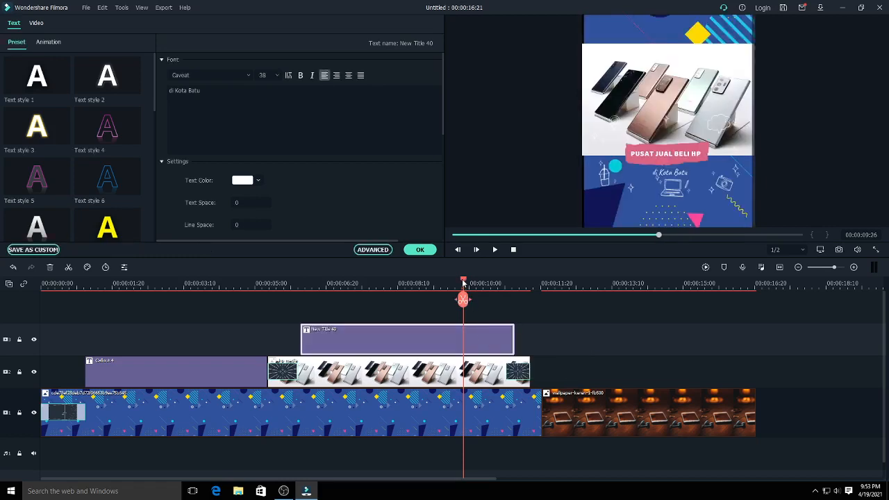
drag(463, 283, 546, 389)
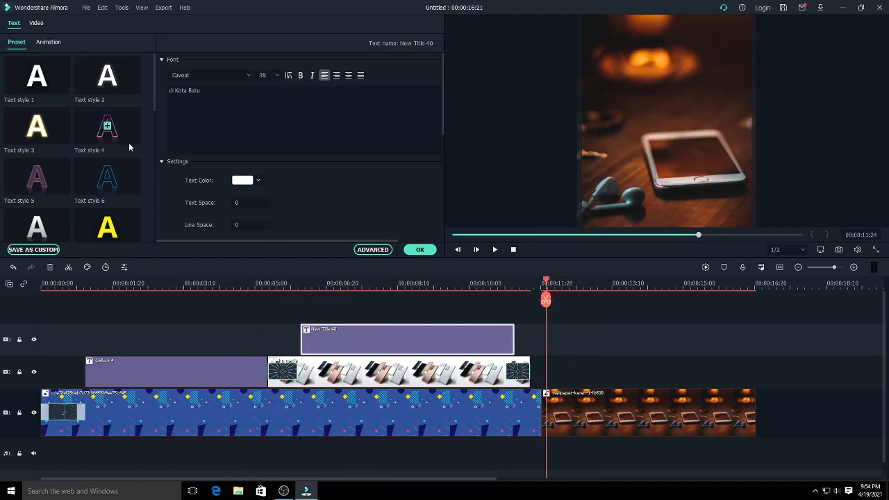
- Accept the text edits made to the New Title 40 title
click(419, 250)
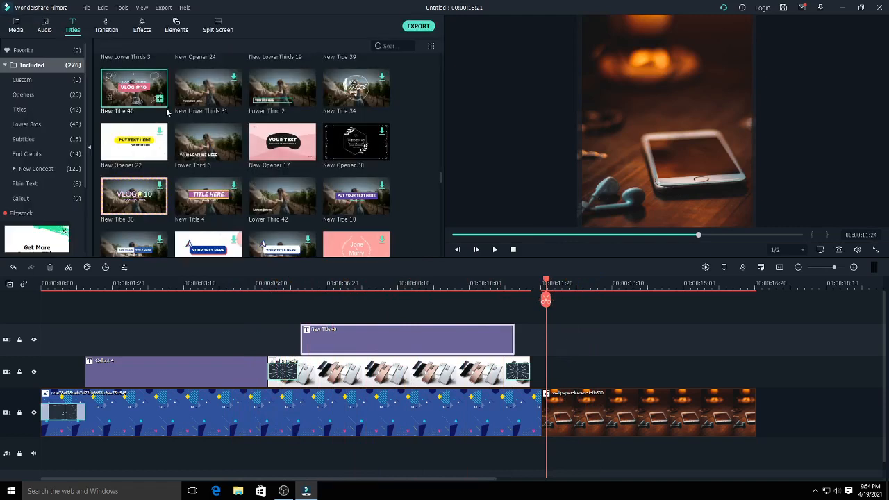
drag(441, 176, 441, 135)
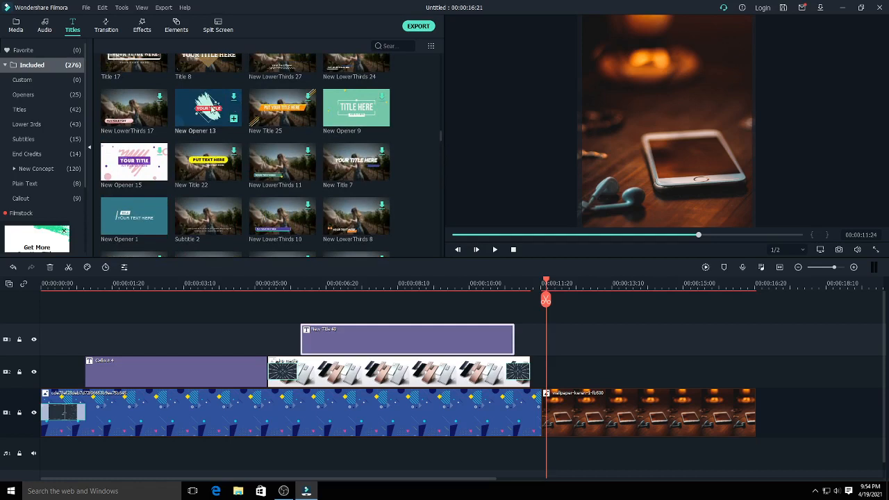
drag(209, 109, 634, 377)
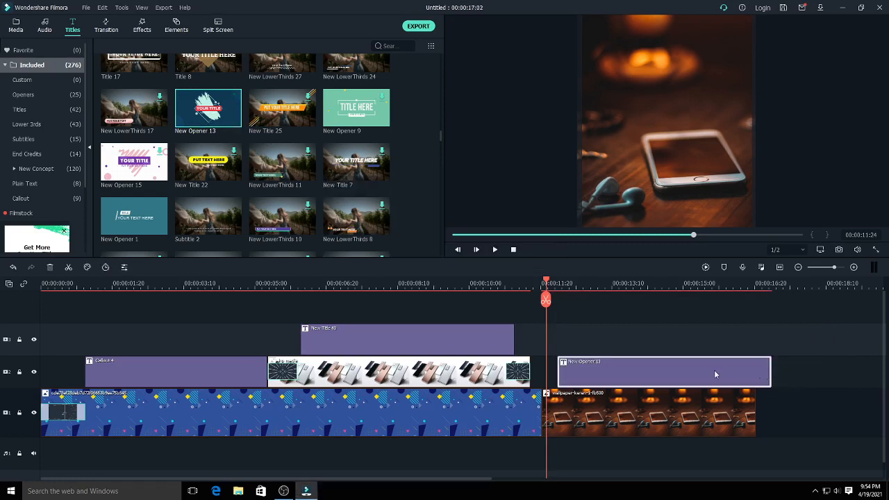
drag(547, 282, 633, 306)
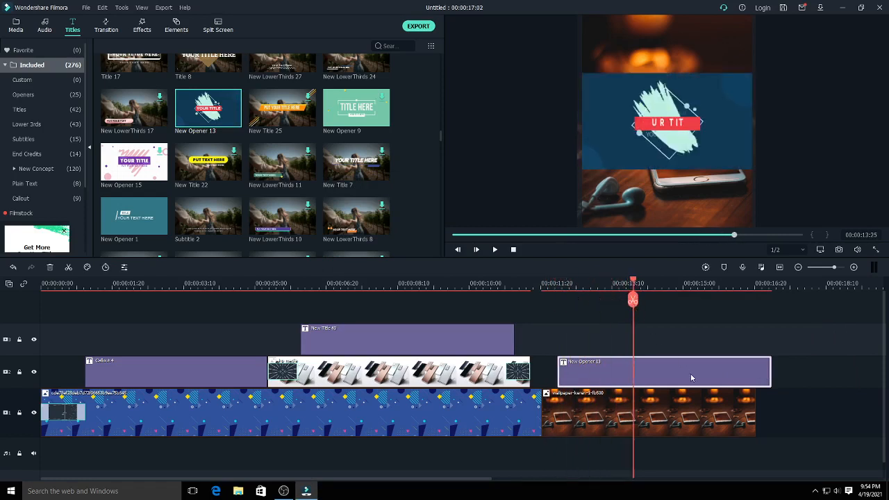
key(Delete)
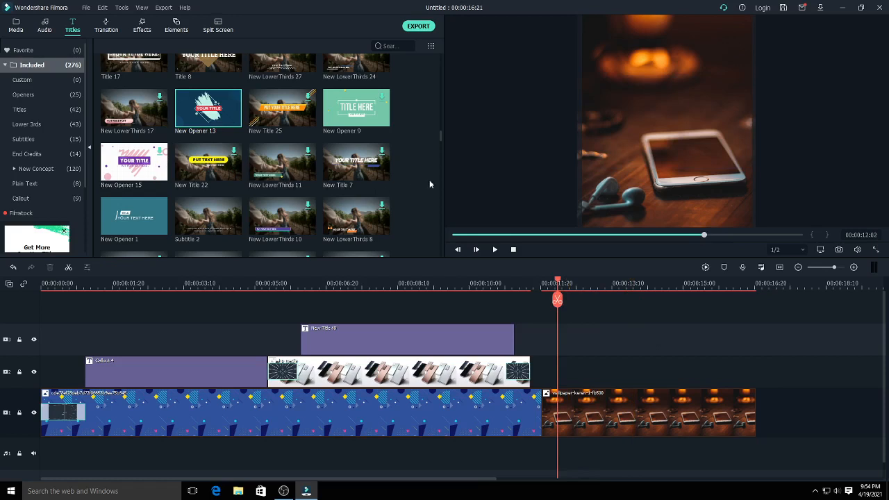
- Find the New Title 15 preset and place it on track 2, aligned with the start of the wallpaper clip
click(440, 136)
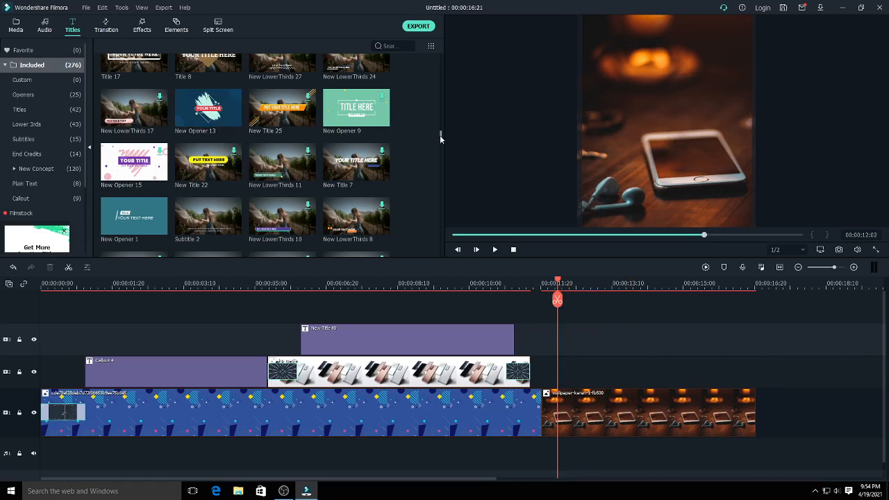
drag(439, 135, 443, 155)
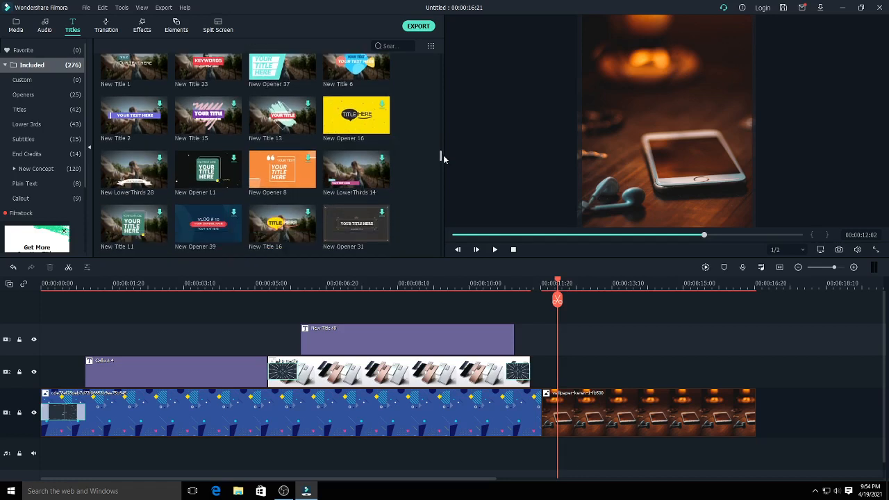
click(229, 123)
drag(491, 252, 549, 371)
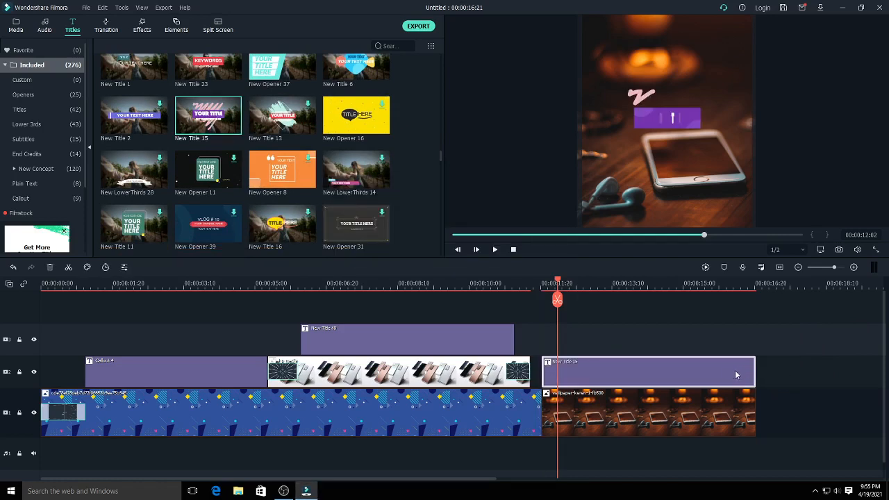
- Show New Title 15 at 00:00:13:14 and replace YOUR TITLE on its purple banner with the shop's street address
drag(557, 282, 618, 297)
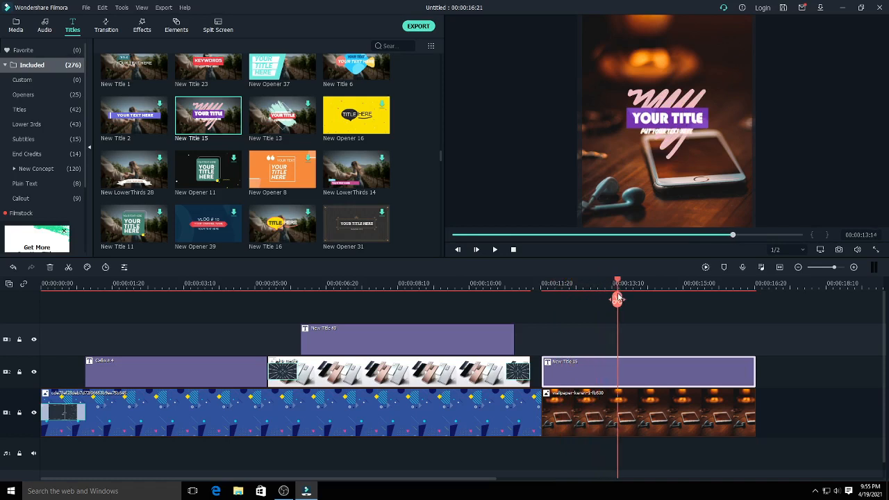
click(657, 123)
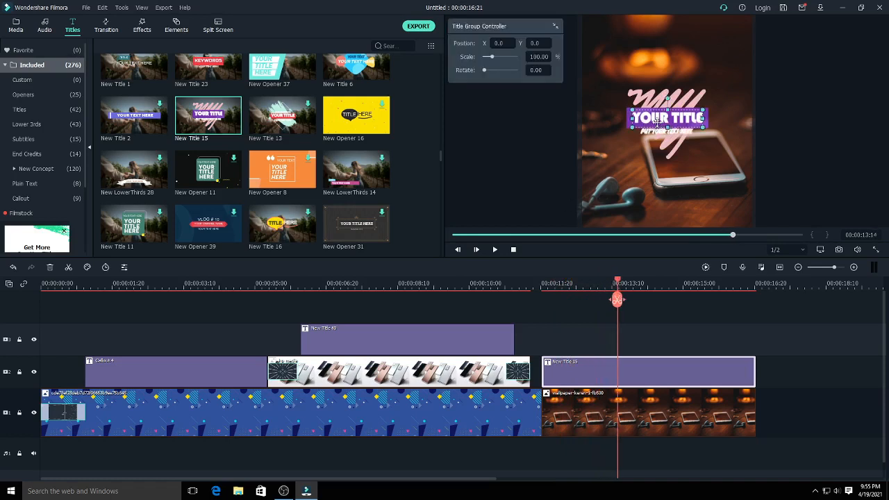
double_click(657, 123)
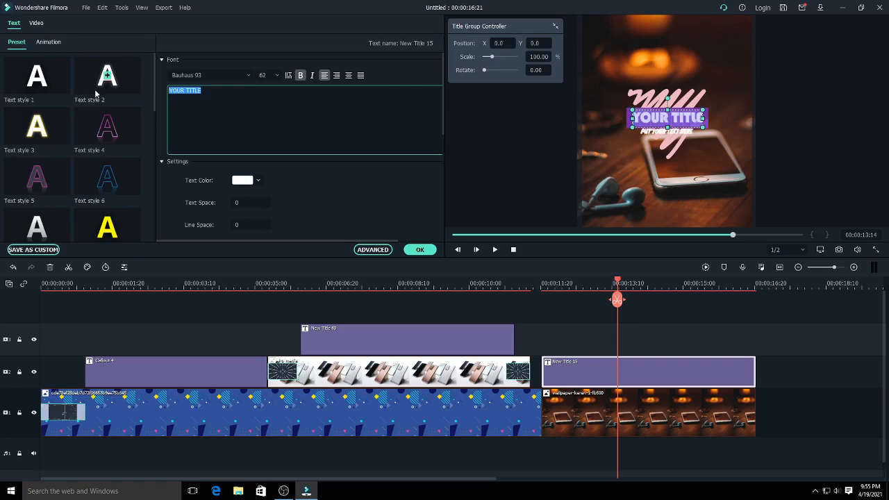
key(BackSpace)
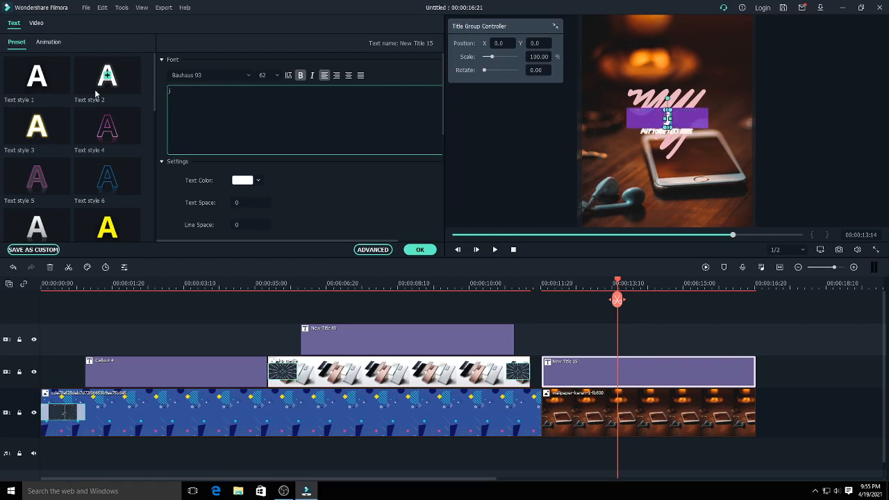
text(JL. RAYA)
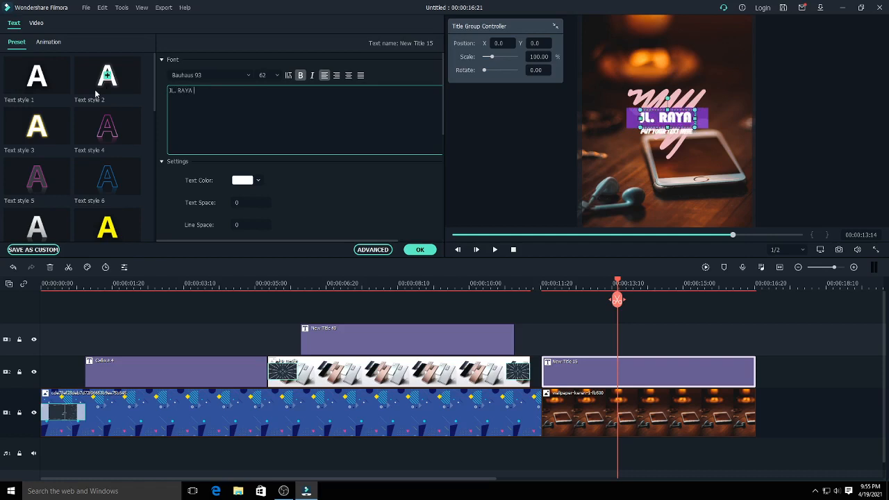
text( METRO)
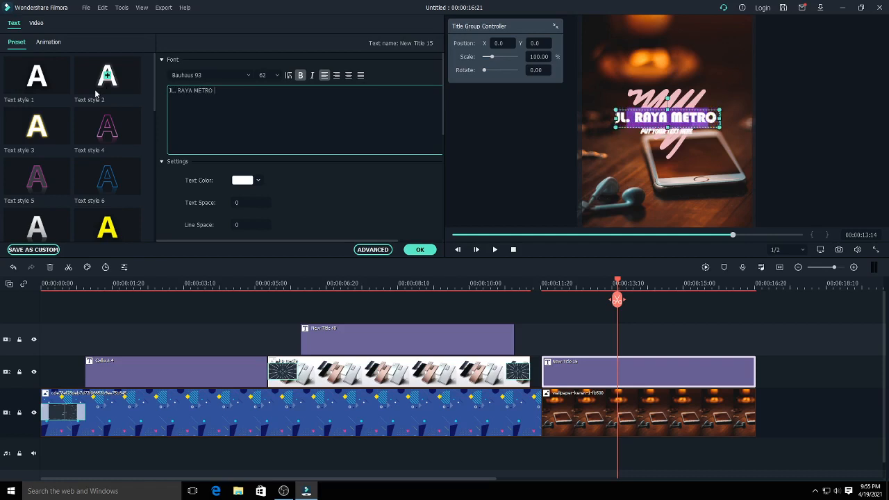
text( NO )
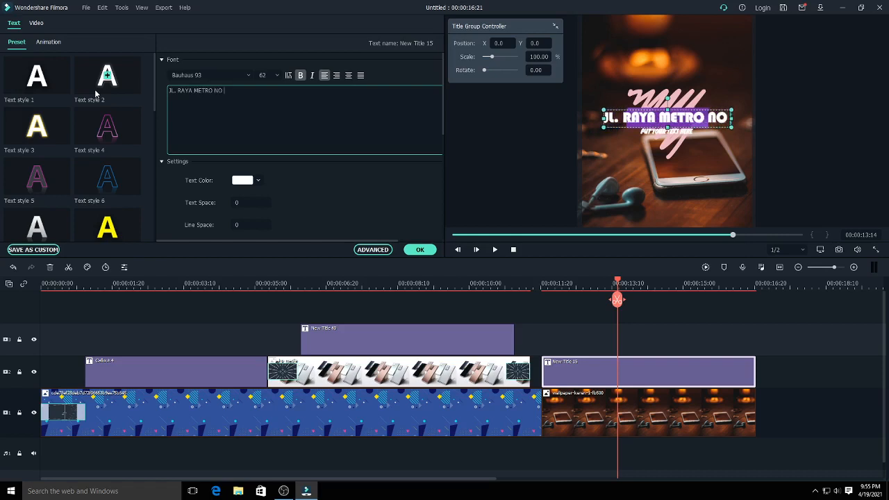
text(9)
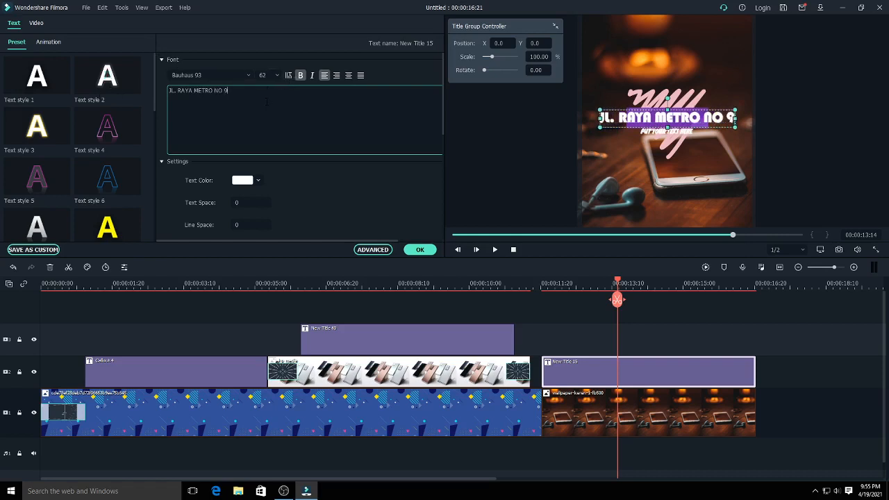
- Reduce the font size of the address line to 32 so it fits within the purple banner
key(ctrl+a)
click(276, 74)
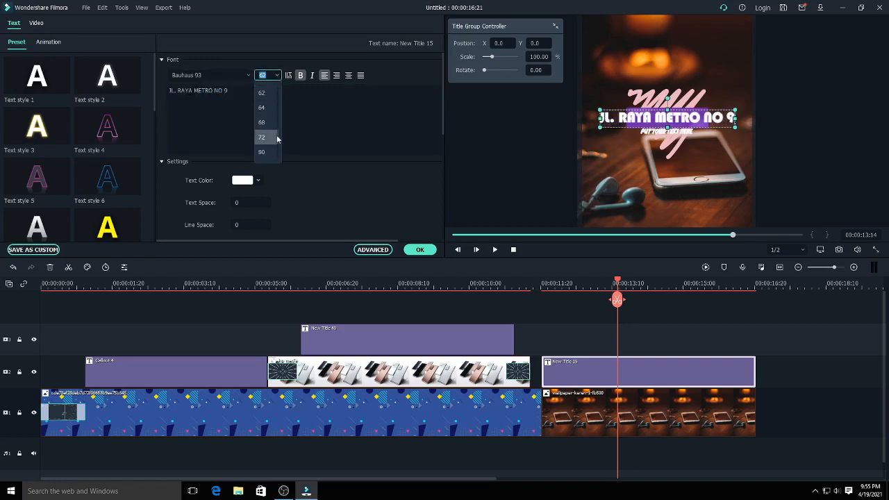
drag(277, 138, 280, 123)
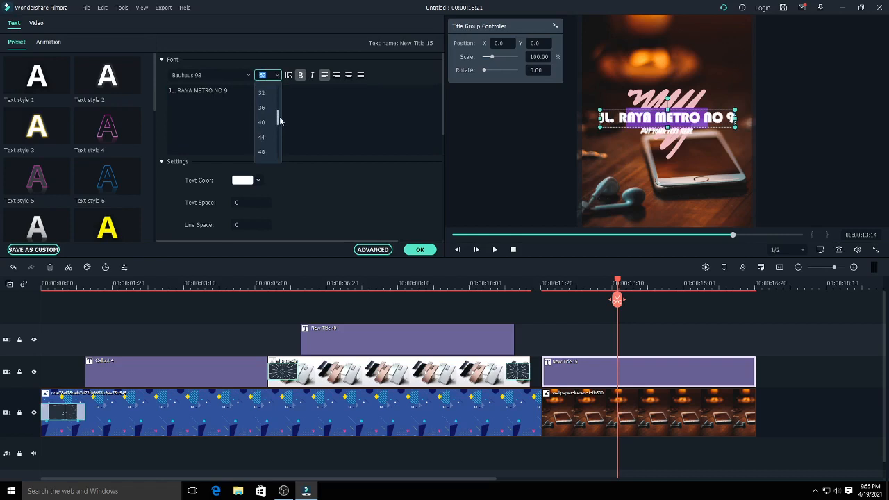
click(265, 121)
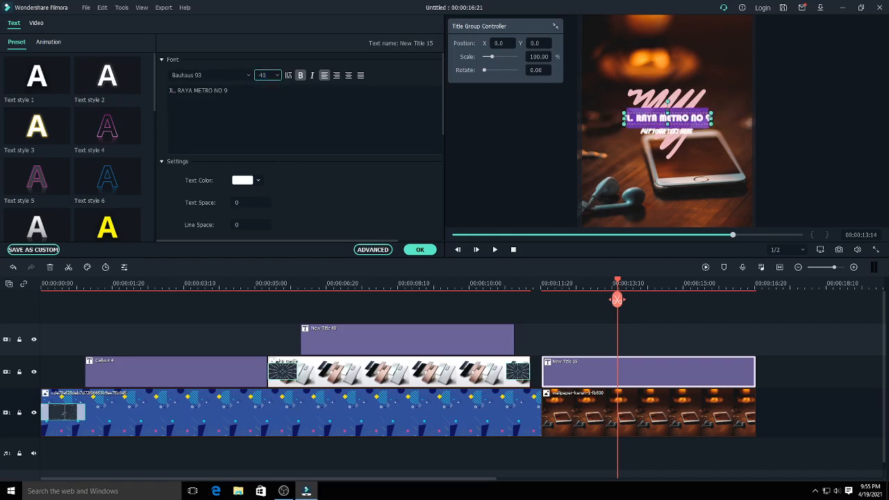
click(277, 75)
click(268, 93)
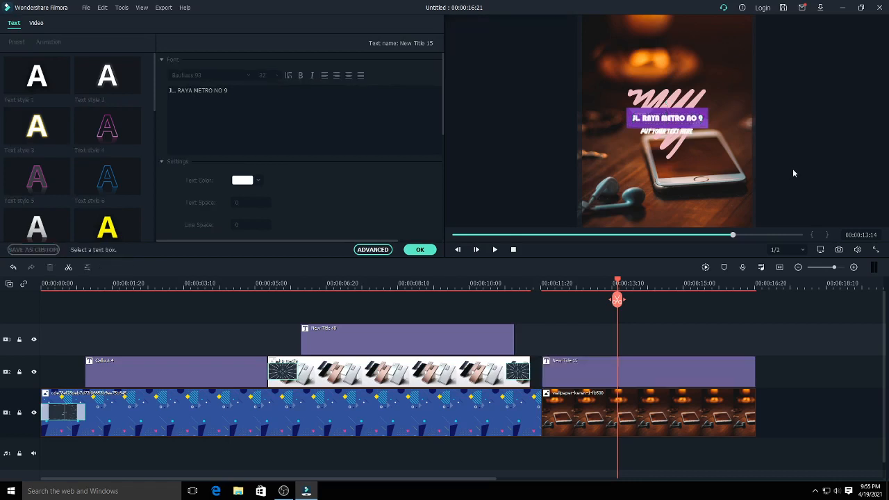
- Replace the PUT YOUR TEXT HERE line below the banner with PUSAT JUAL BELI HP and accept the title edits
click(662, 136)
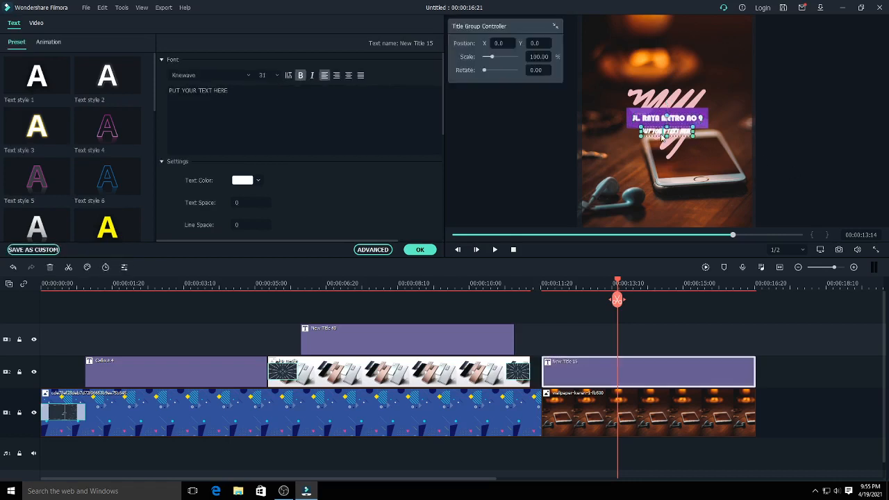
double_click(661, 136)
text(PUSAT)
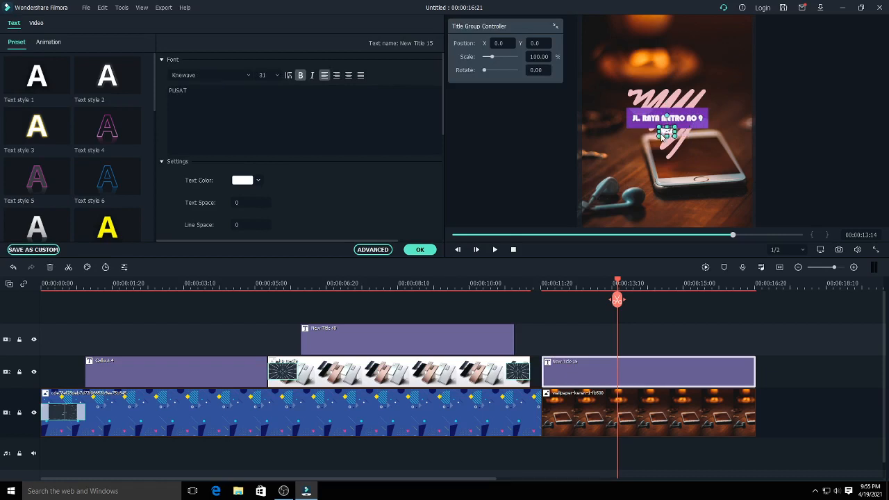
key(space)
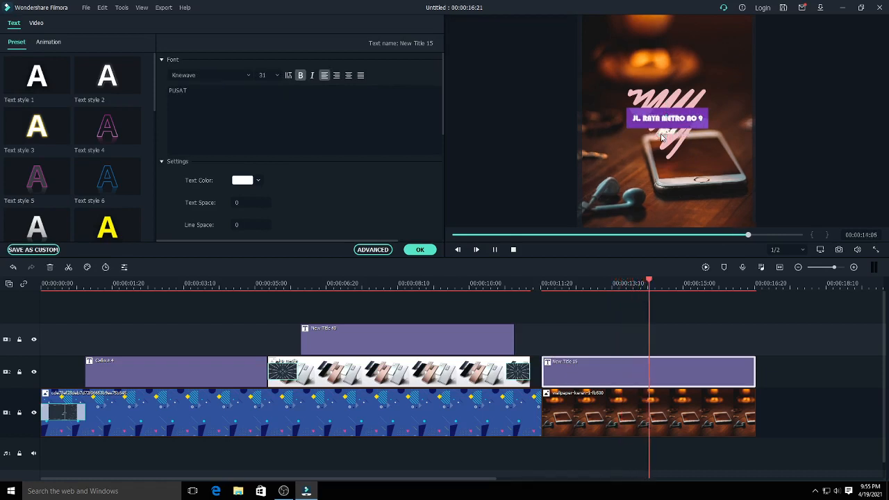
click(610, 281)
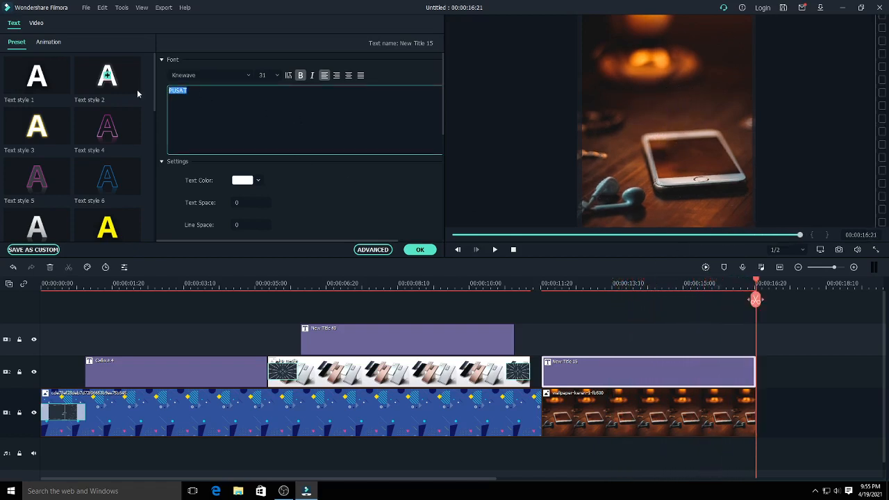
key(Right)
text(JUAL BELI HP DI)
click(416, 250)
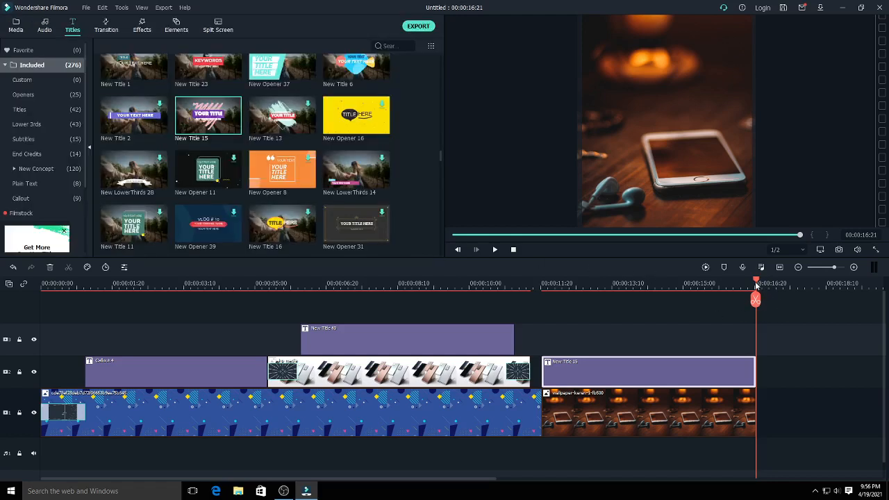
- Show the title at 00:00:14:03 and shift the PUSAT JUAL BELI HP line slightly lower, clear of the banner
drag(756, 286, 645, 289)
click(664, 132)
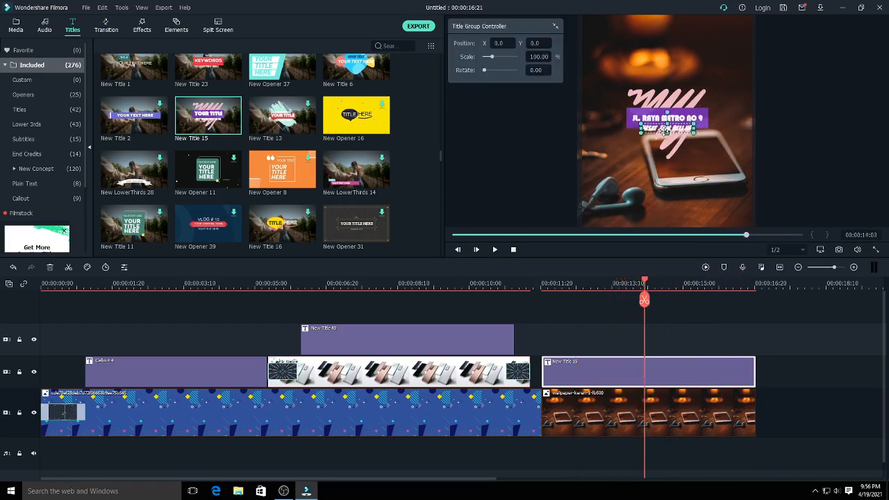
mouse_move(665, 131)
mouse_down()
mouse_move(649, 138)
mouse_move(666, 134)
mouse_up()
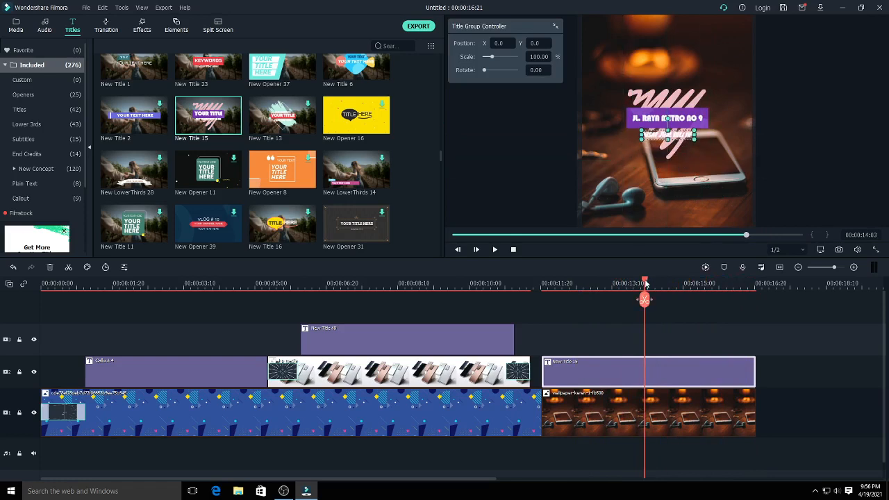
- Position the purple banner with PUSAT JUAL BELI HP over the pictured phone and the address line below it
drag(646, 283, 600, 308)
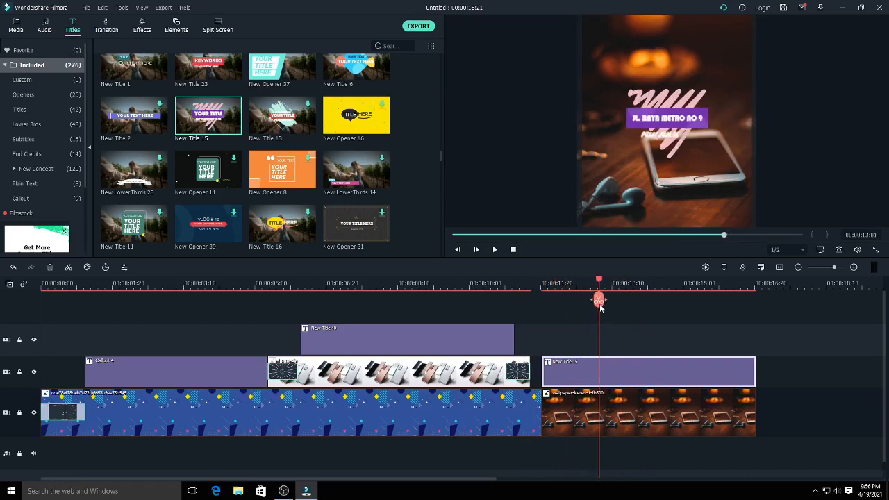
click(664, 119)
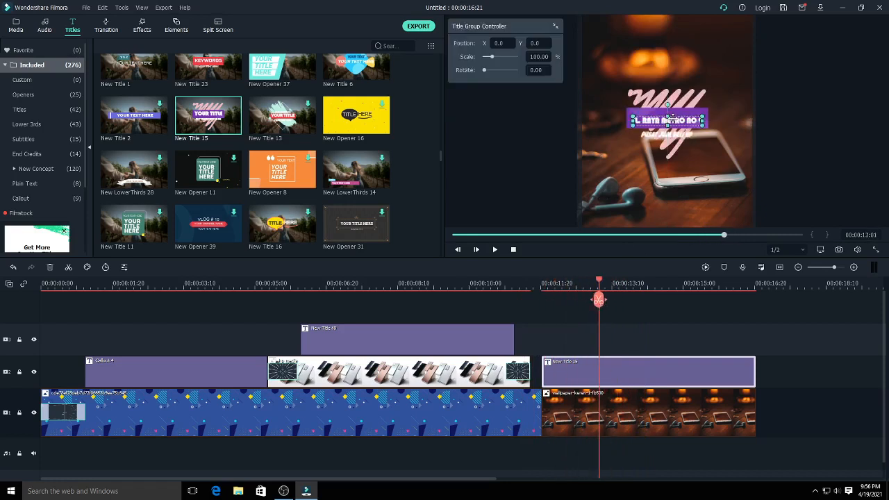
drag(670, 119, 669, 192)
drag(678, 122, 695, 154)
click(727, 236)
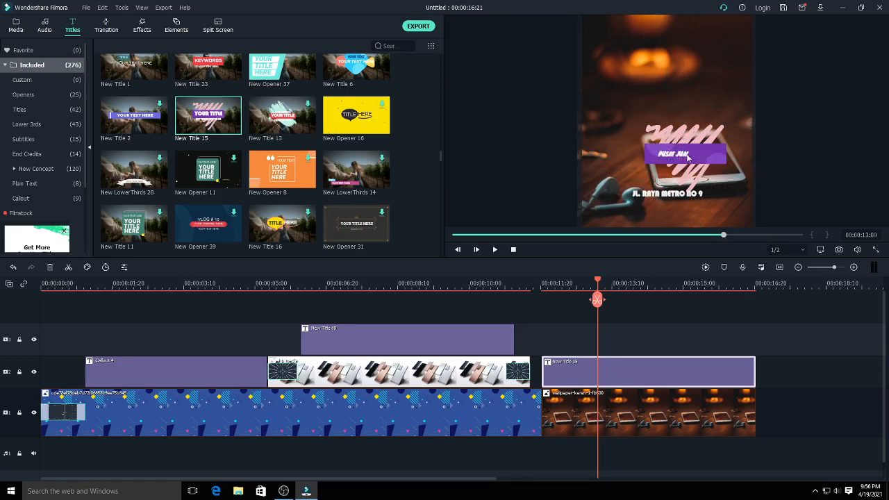
drag(680, 199, 706, 207)
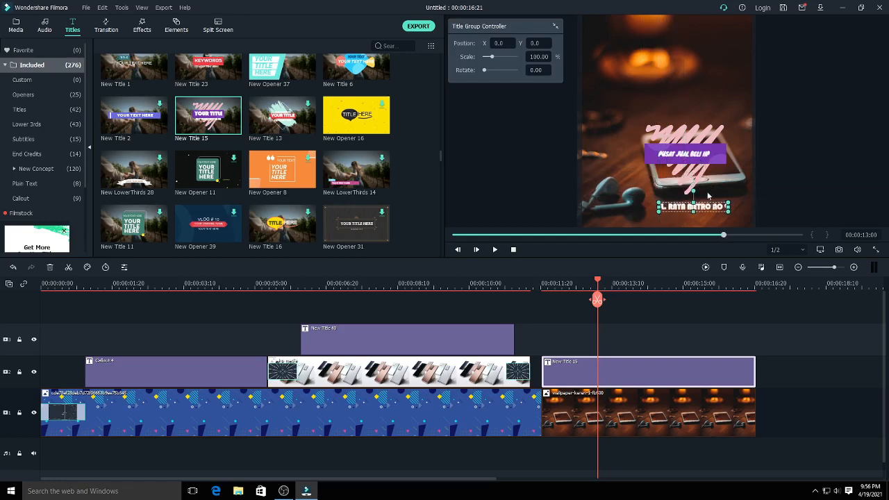
click(705, 159)
click(725, 152)
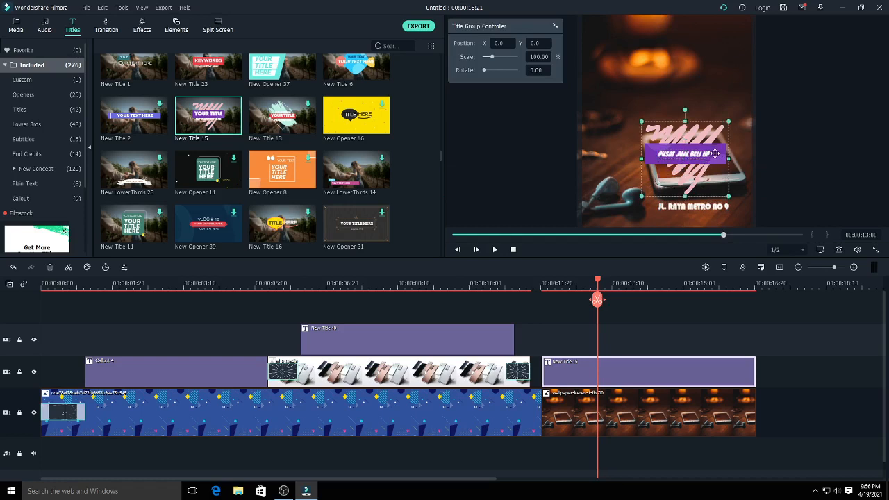
drag(714, 154, 720, 147)
click(708, 154)
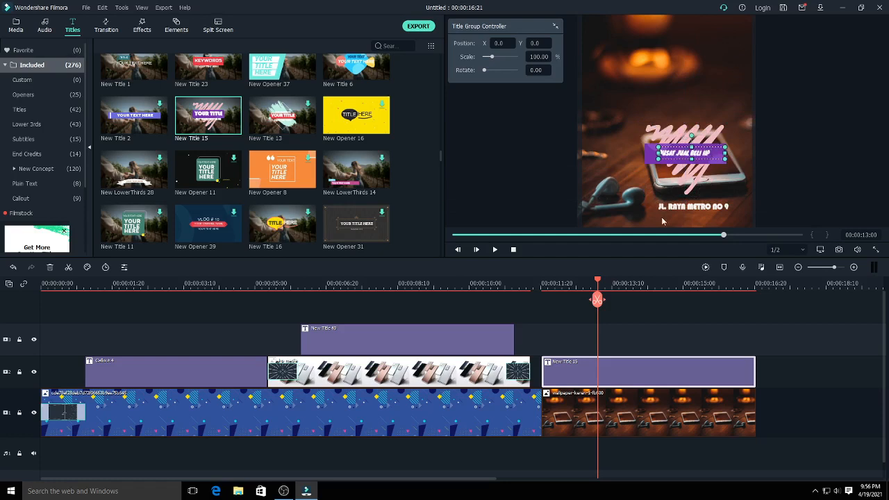
- Add the Chromatic Aberration effect at 00:00:05:02 on a new track above the titles and shorten it to under one second
drag(599, 283, 522, 369)
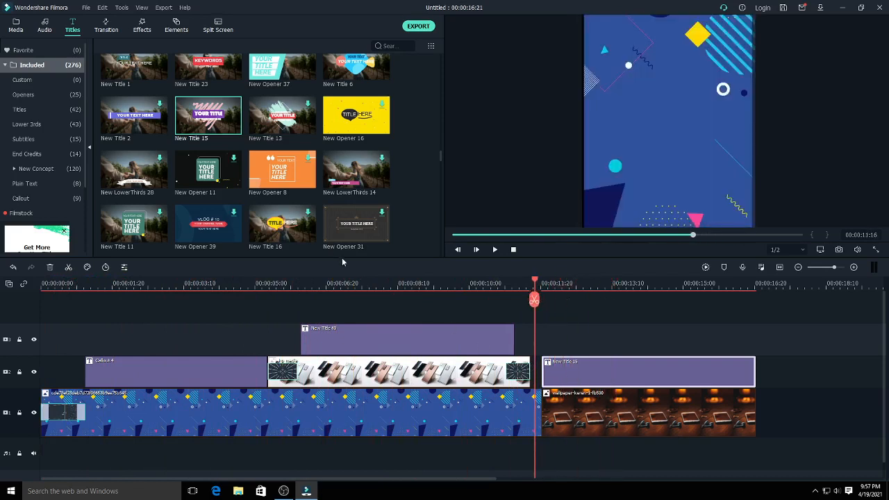
click(141, 29)
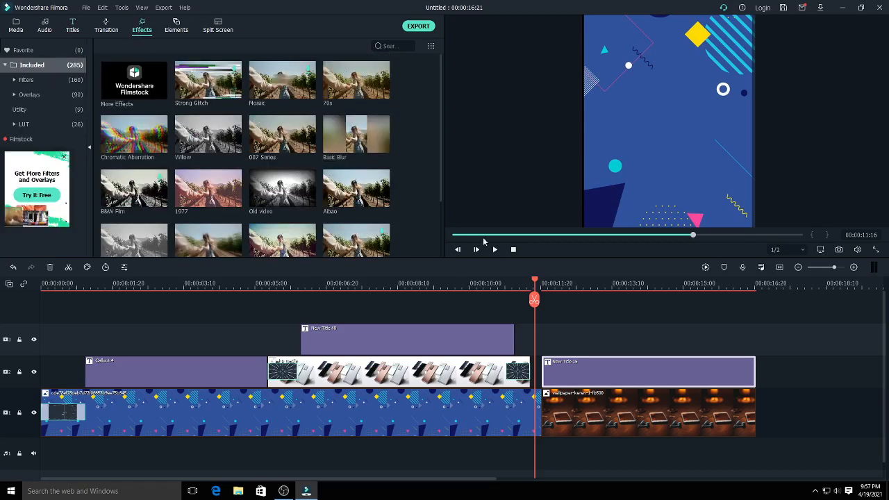
drag(536, 283, 259, 285)
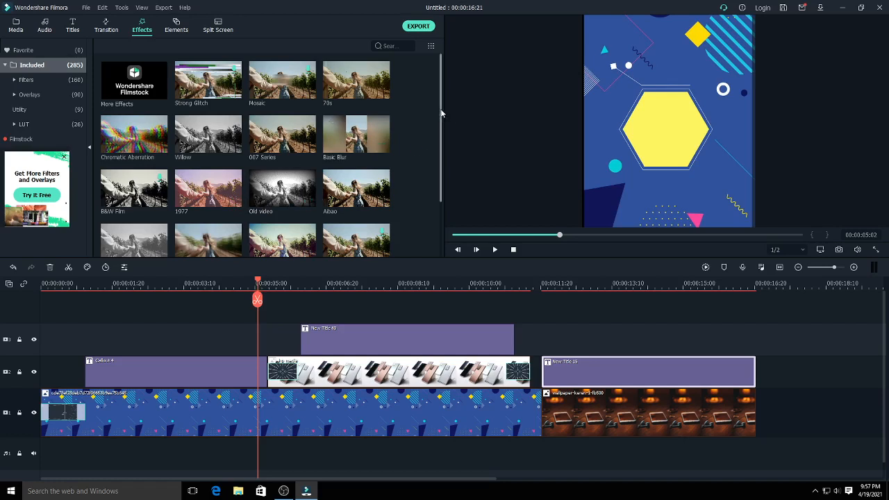
drag(440, 113, 441, 161)
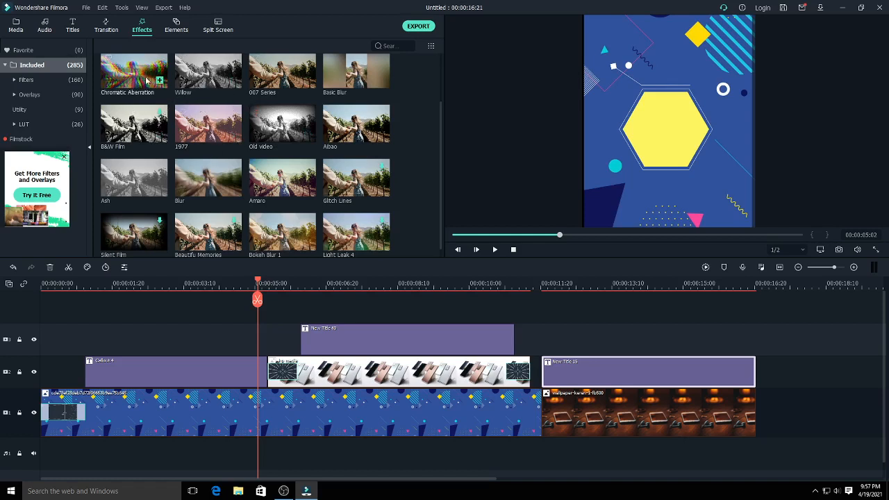
drag(134, 82, 260, 314)
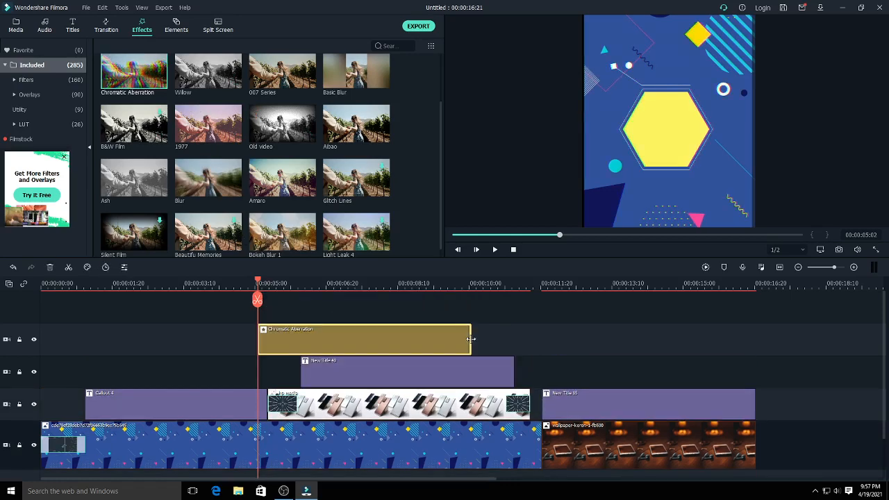
drag(471, 339, 289, 329)
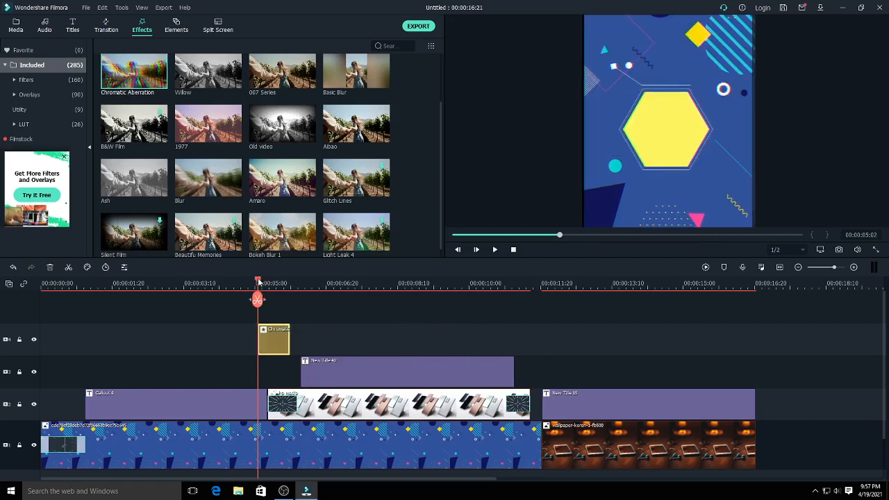
- Move the short Chromatic Aberration effect earlier so that it ends where the Callout 4 title ends
drag(258, 281, 252, 299)
click(275, 345)
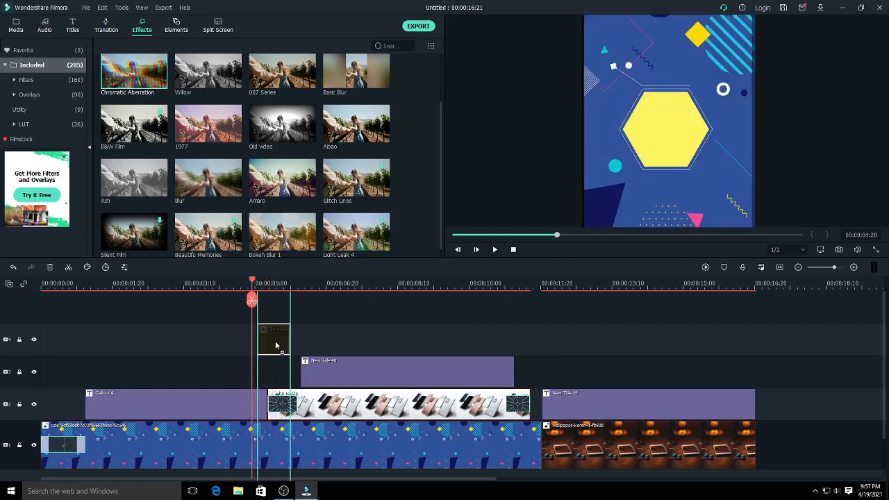
drag(275, 346, 269, 345)
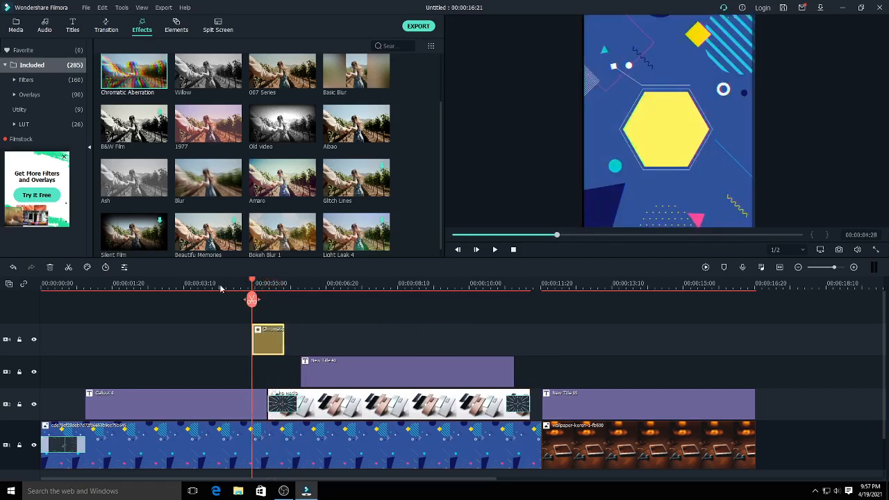
drag(252, 283, 265, 302)
drag(278, 341, 265, 341)
- Add a second Chromatic Aberration effect over the phone image and trim it to end near 00:00:07:28
drag(266, 281, 362, 300)
drag(364, 332, 381, 343)
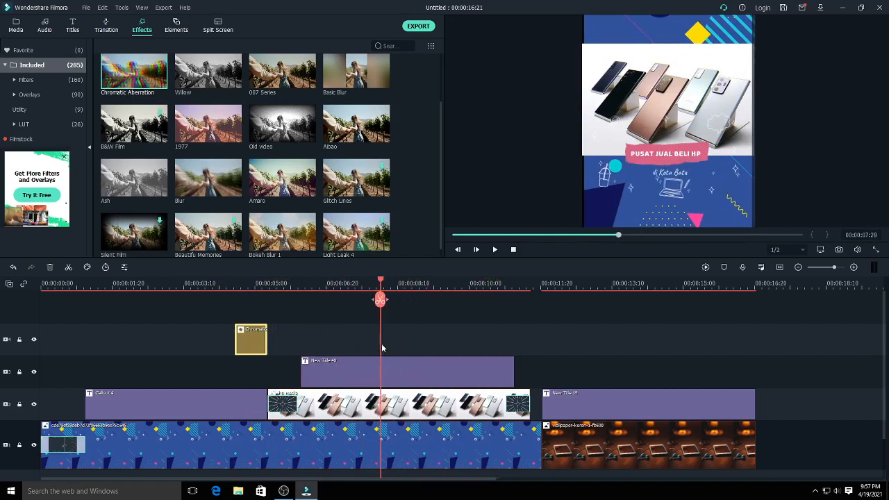
drag(240, 189, 413, 340)
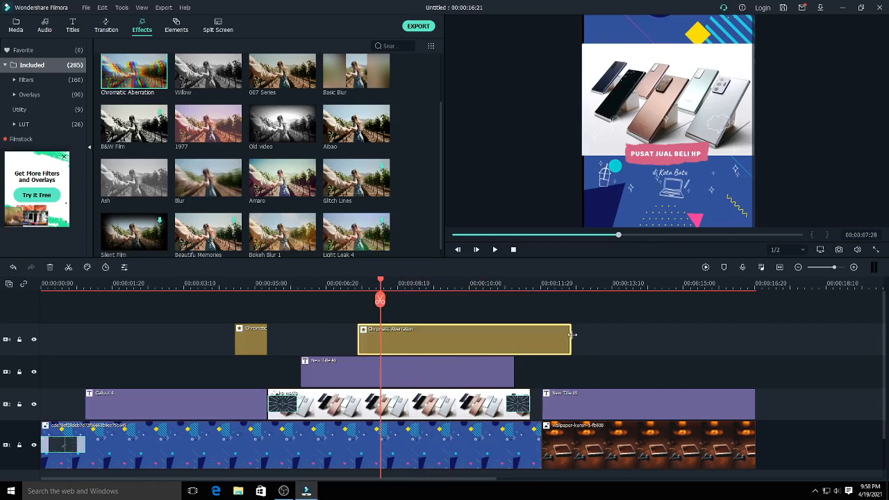
drag(572, 335, 387, 330)
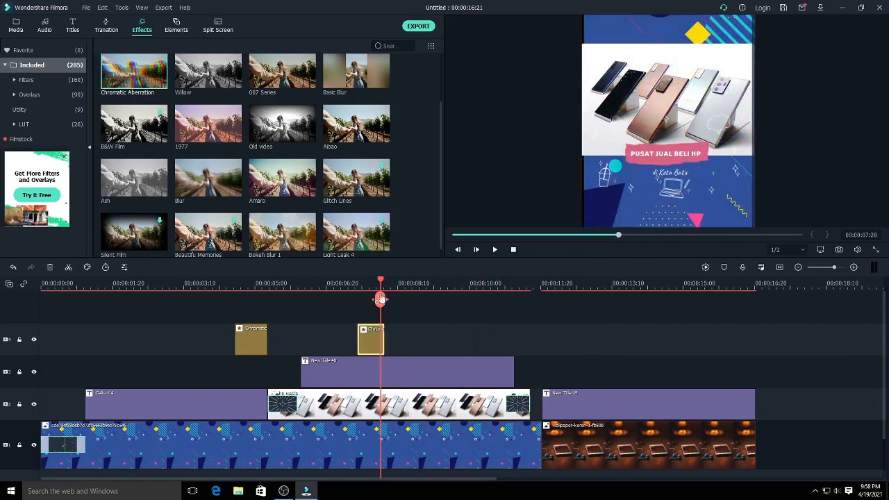
- Add the Bokeh Blur 1 effect on the effects track near 00:00:11:19 and trim its end slightly
drag(380, 280, 540, 326)
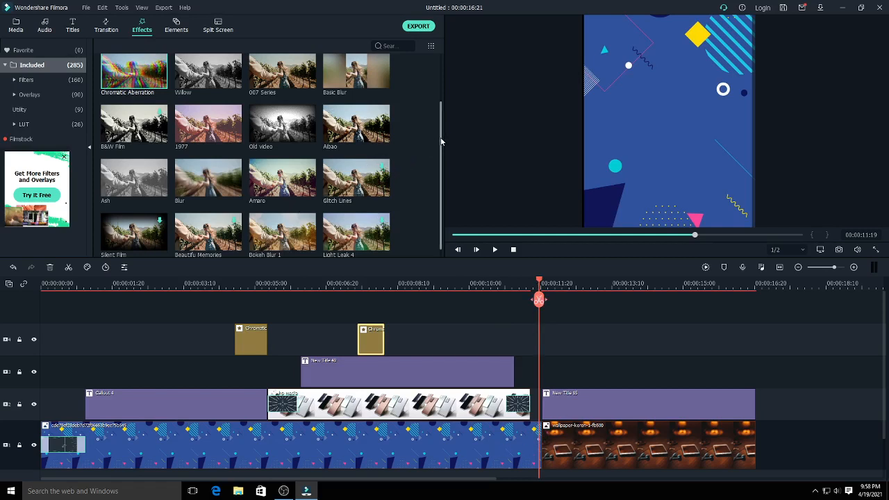
drag(283, 238, 539, 305)
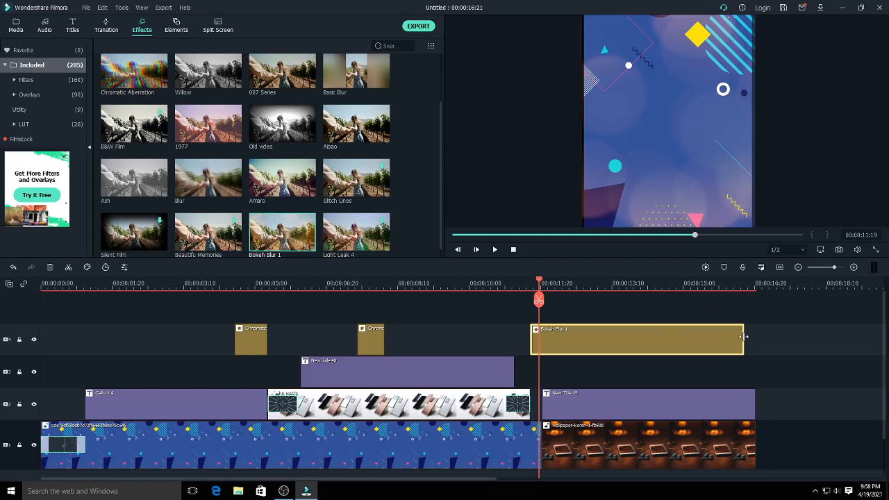
mouse_move(742, 337)
mouse_down()
mouse_move(646, 331)
mouse_move(727, 338)
mouse_up()
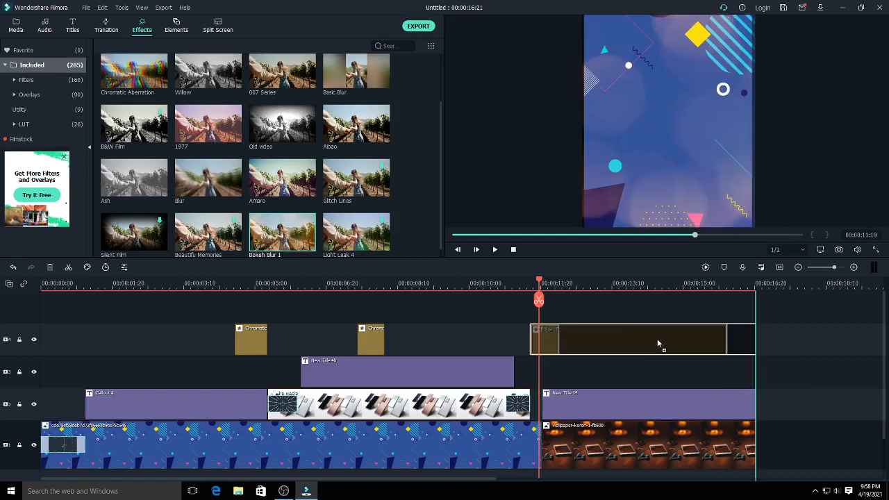
- Align the start of Bokeh Blur 1 with the final phone background and trim its end to just before the background's end
drag(658, 343, 655, 338)
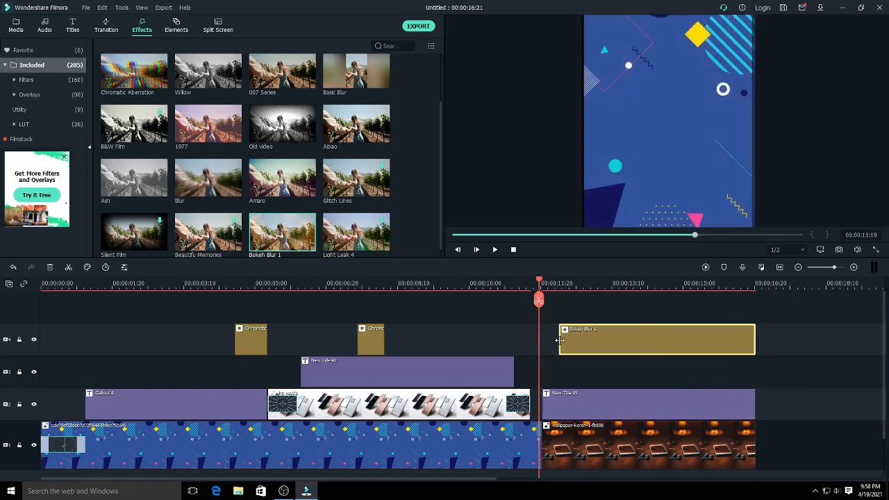
mouse_move(558, 339)
mouse_down()
mouse_move(546, 340)
mouse_move(559, 337)
mouse_up()
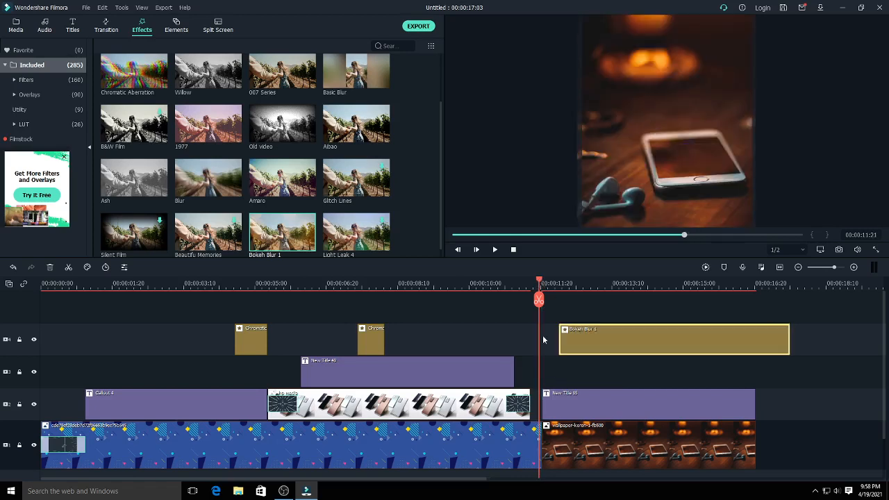
drag(661, 348, 650, 347)
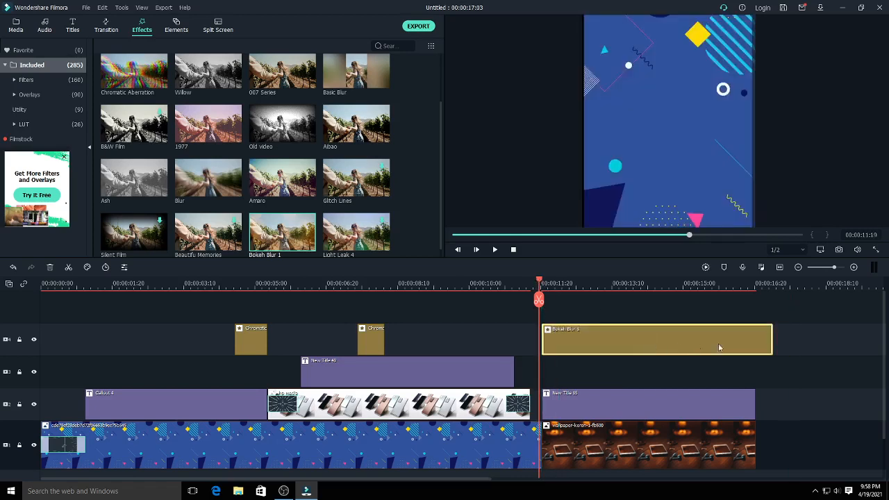
drag(773, 340, 745, 344)
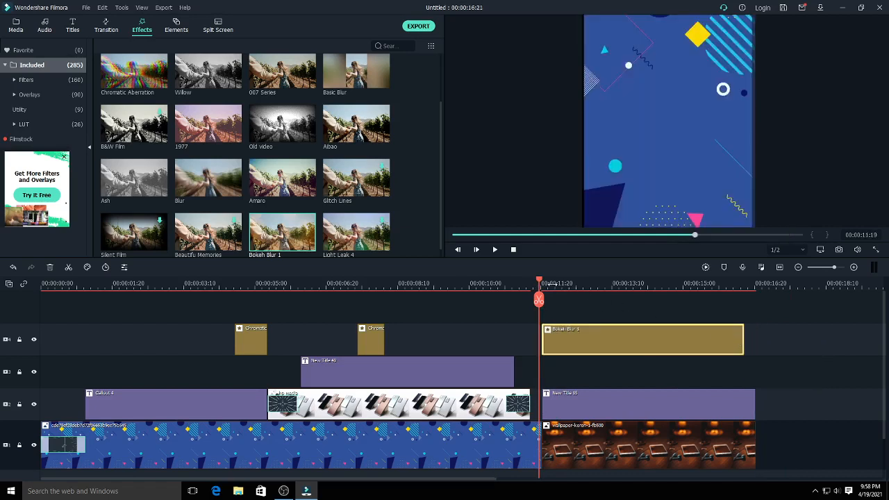
drag(540, 281, 535, 345)
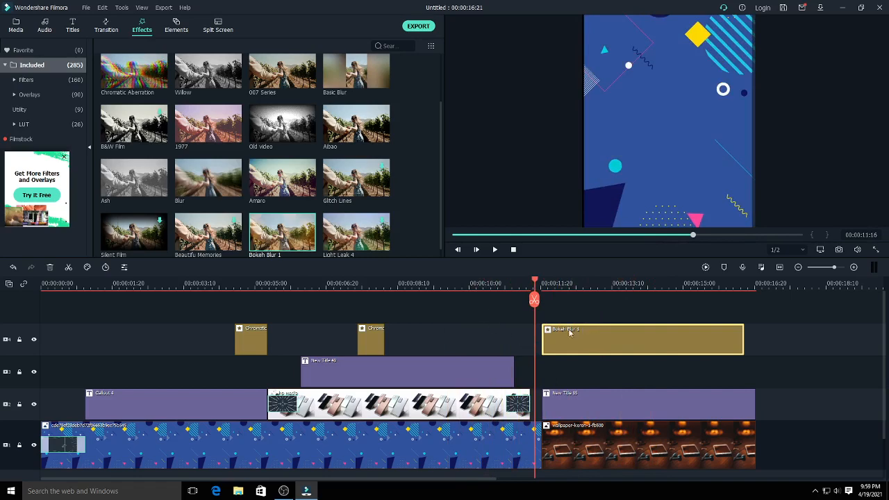
- Place the A-GROUP - Verve music at the start of the audio track
drag(882, 330, 881, 343)
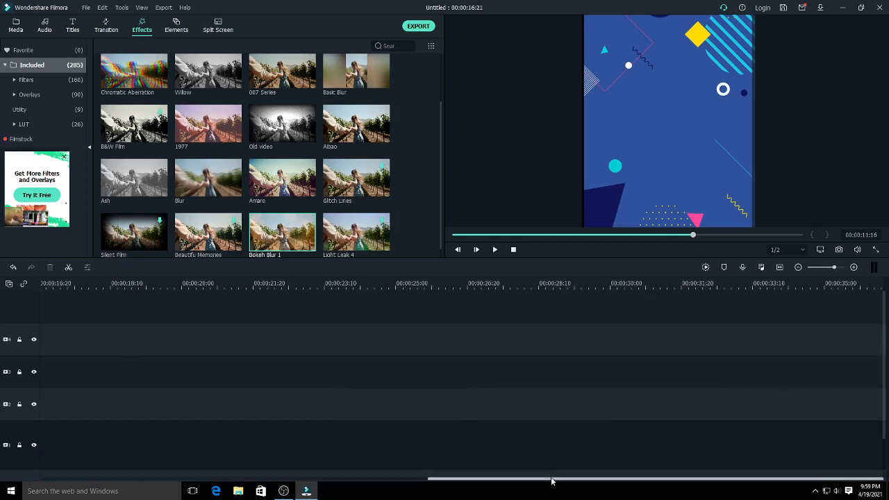
drag(551, 479, 186, 479)
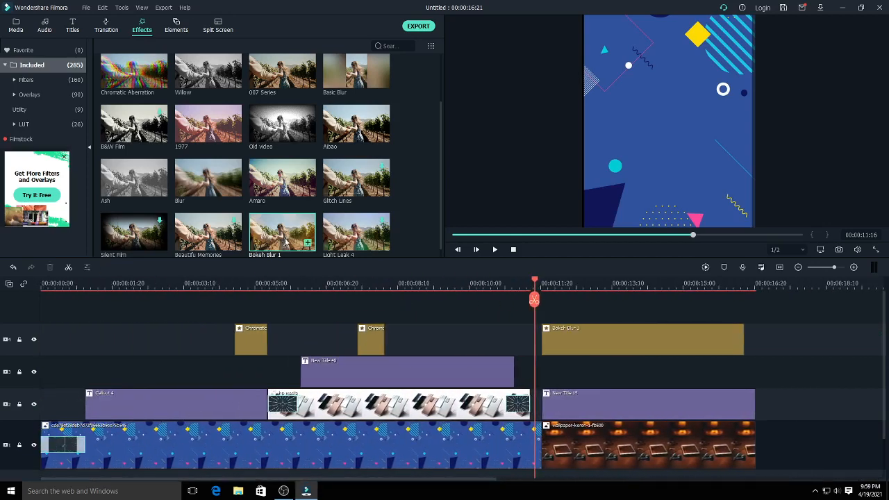
click(44, 28)
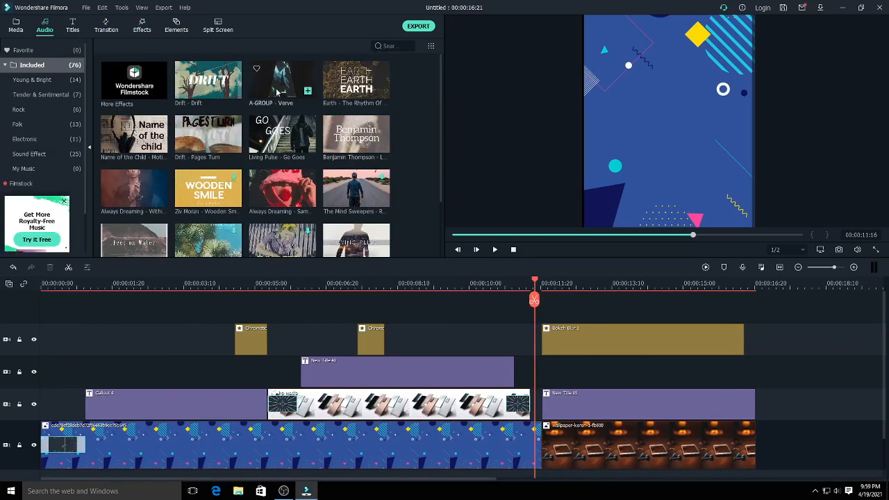
click(250, 100)
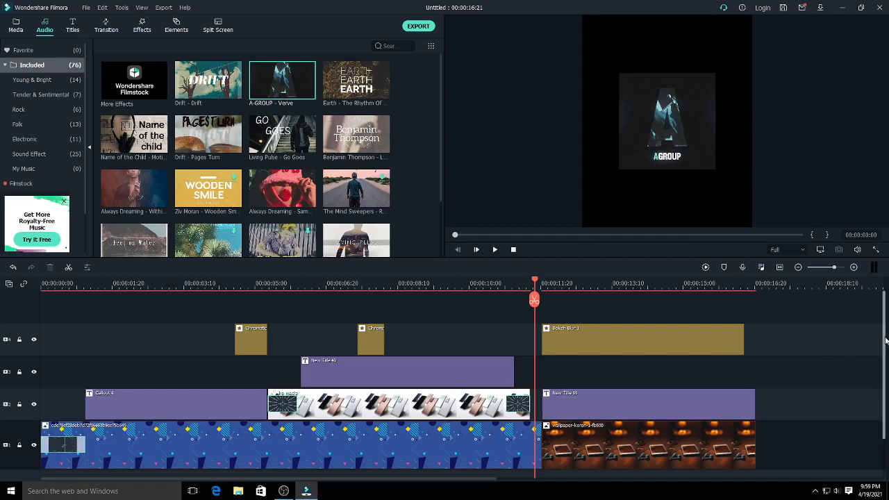
drag(884, 336, 885, 383)
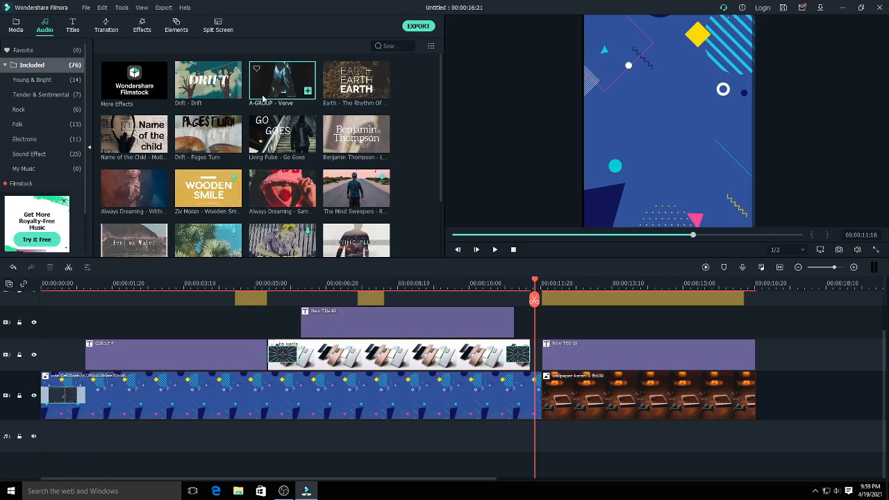
drag(270, 89, 43, 439)
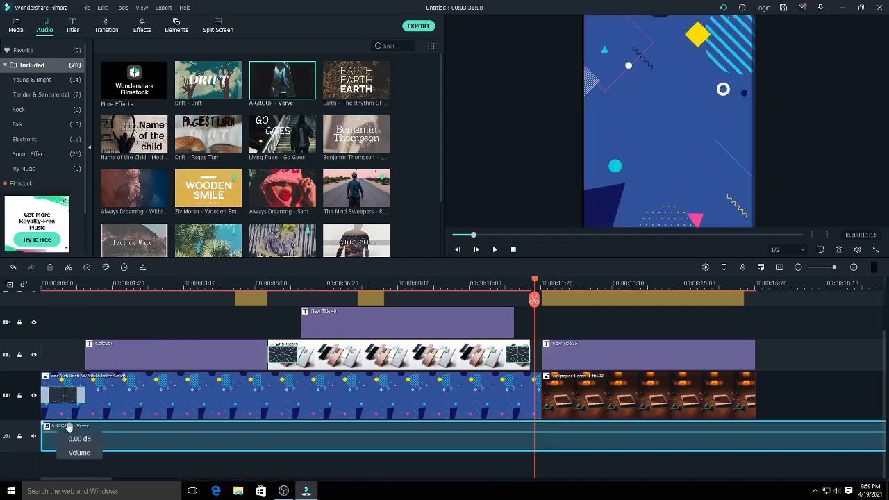
- Split the A-GROUP - Verve music at 00:00:16:26, just past the last clip, and delete the remainder
click(764, 284)
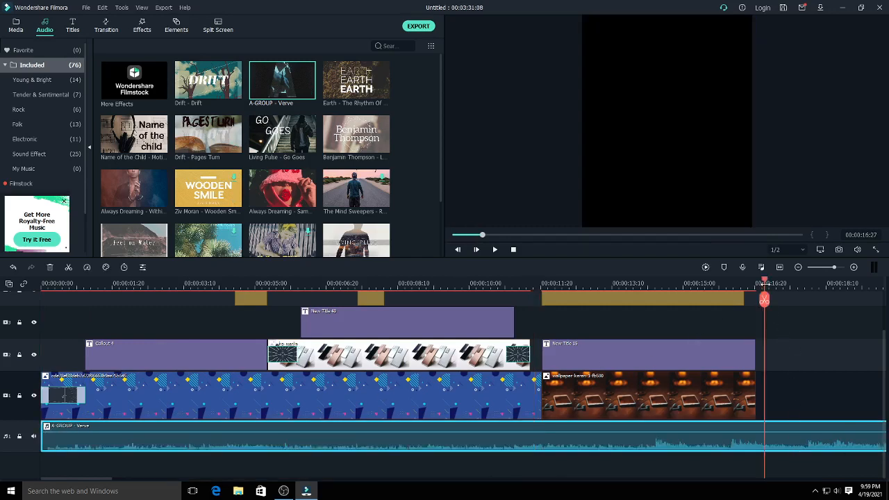
drag(765, 282, 765, 284)
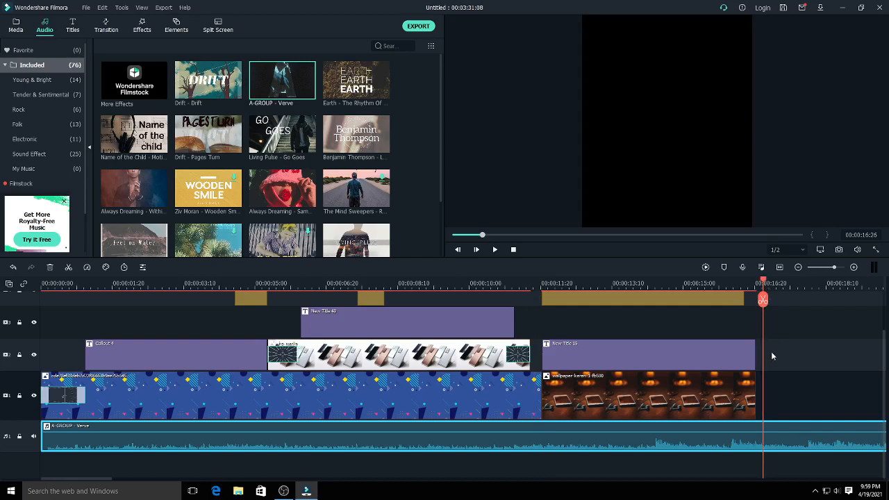
click(763, 300)
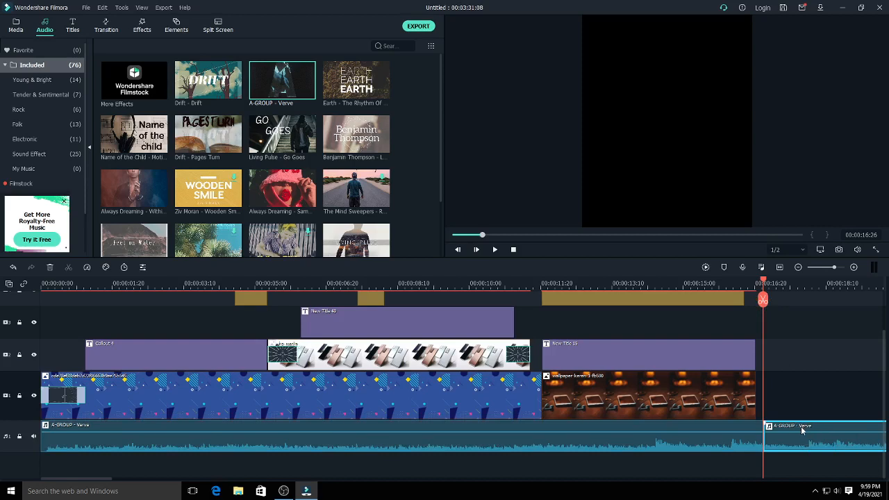
key(Delete)
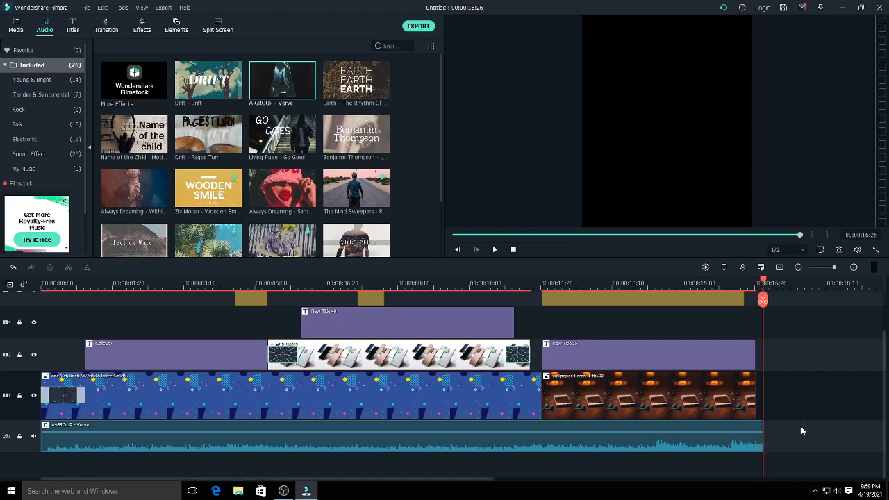
- Open the audio adjustments of the A-GROUP - Verve clip and set its fade out to 0.93 s
drag(764, 280, 511, 280)
drag(555, 387, 715, 431)
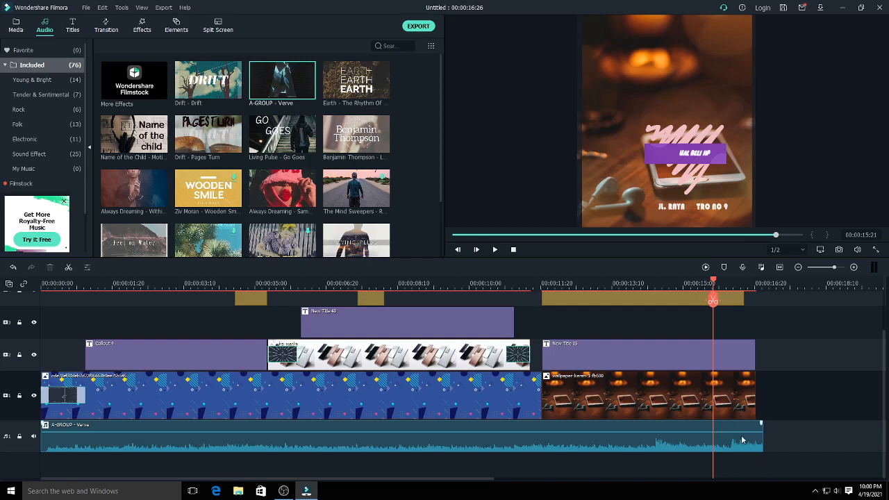
right_click(742, 441)
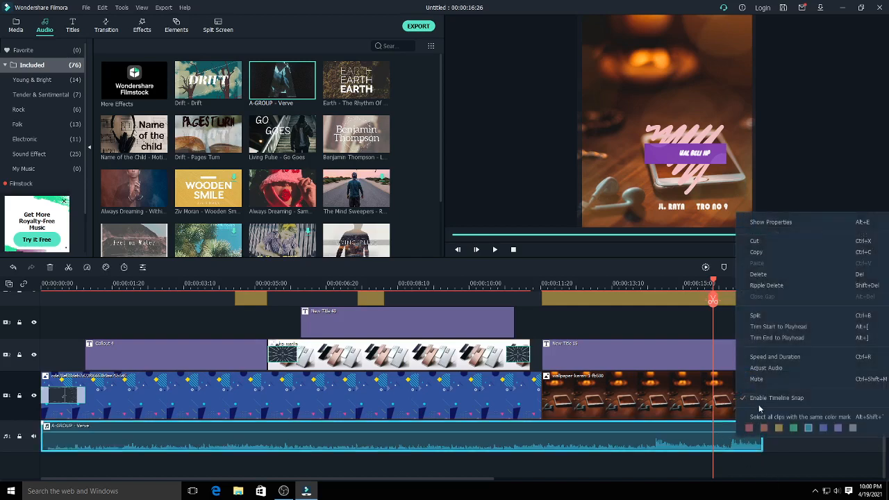
click(769, 370)
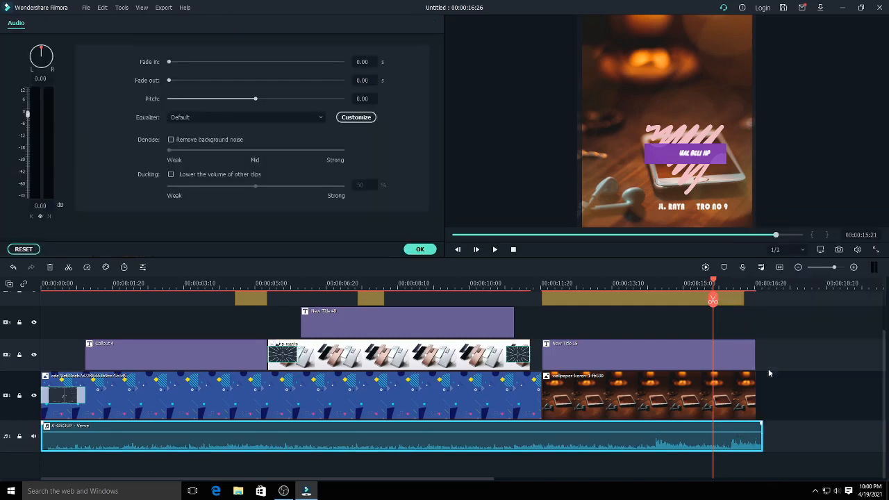
click(181, 81)
drag(181, 81, 181, 86)
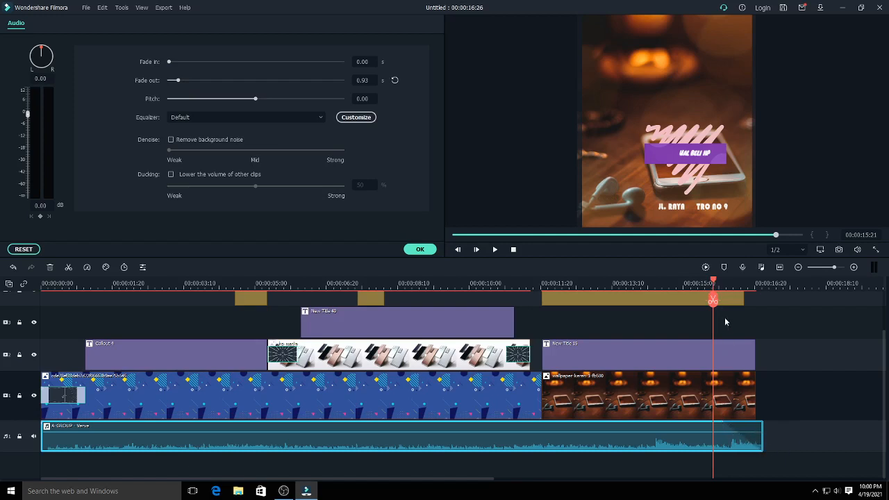
- Accept the audio adjustments and play the whole video from the beginning
drag(713, 280, 26, 295)
click(420, 250)
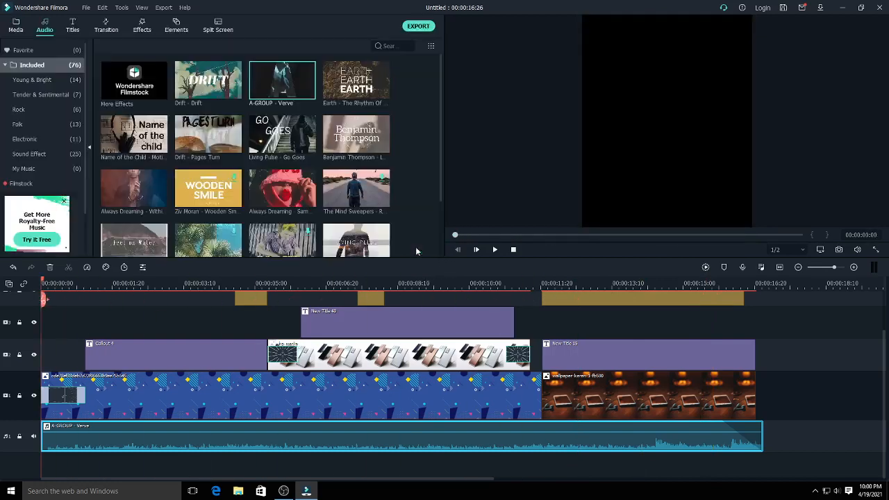
click(495, 249)
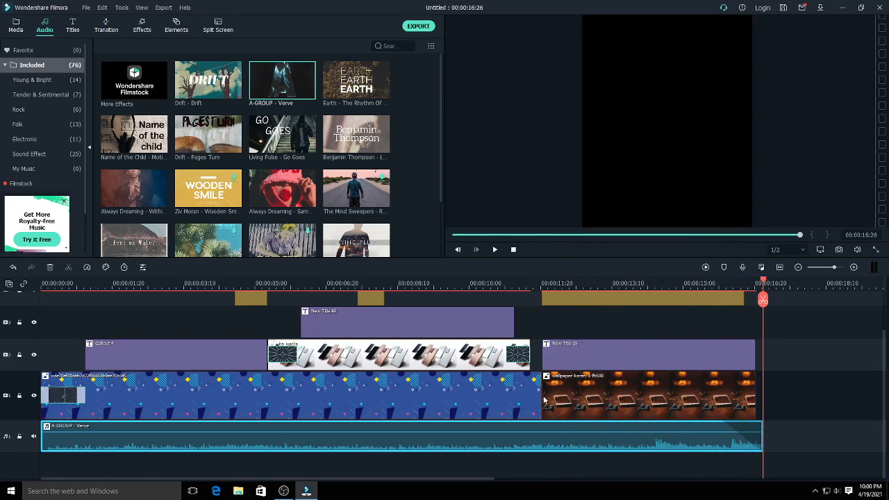
- Add the Warp Zoom 3 transition between the blue background clip and the phone wallpaper clip, and play back the video from 00:00:10:28
click(107, 29)
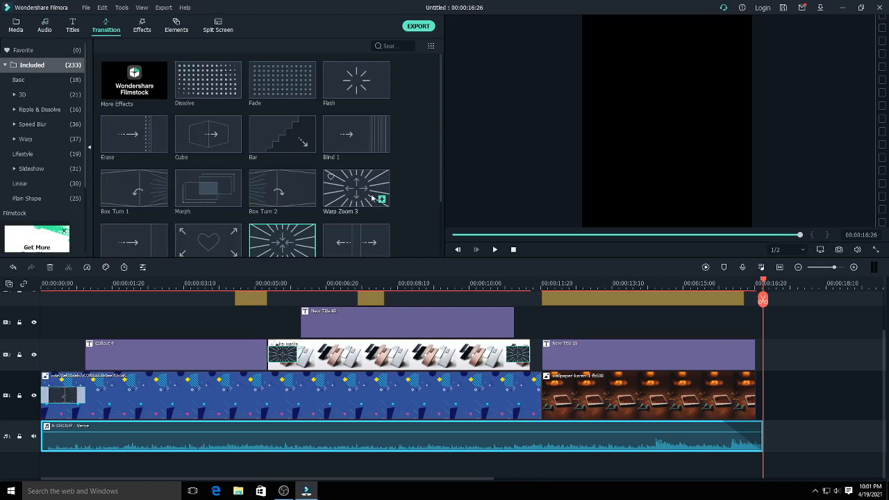
drag(355, 188, 526, 398)
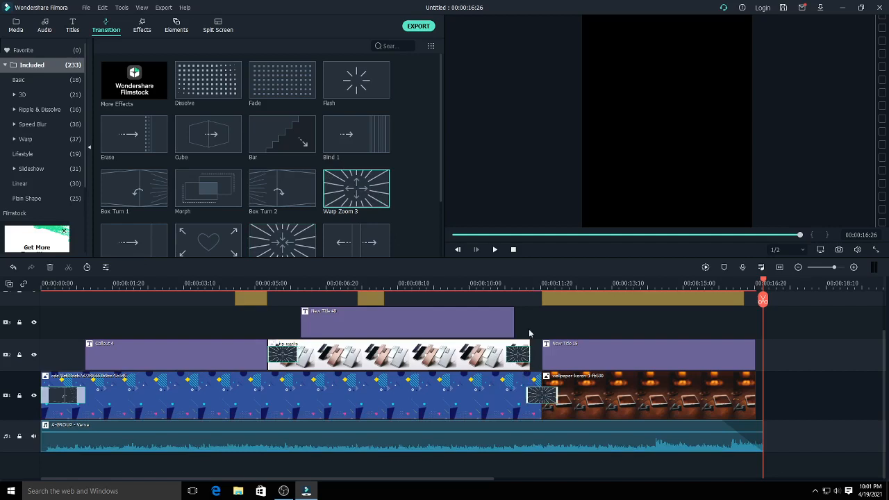
click(508, 284)
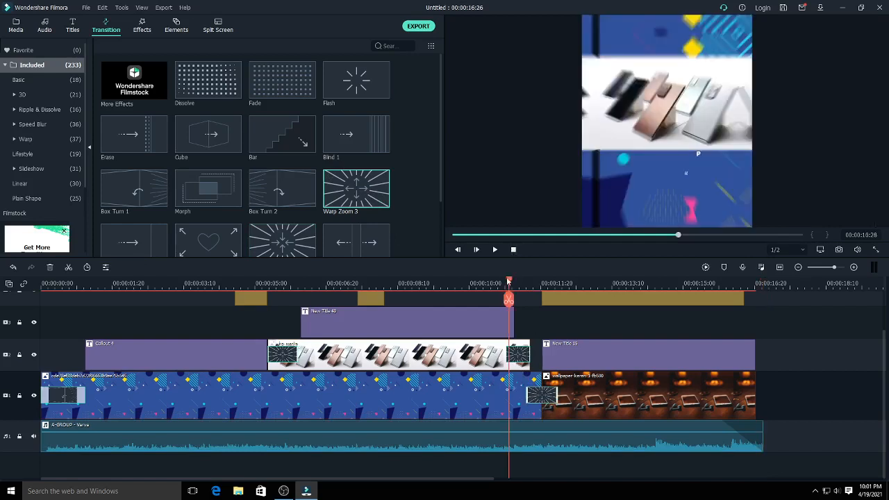
click(493, 249)
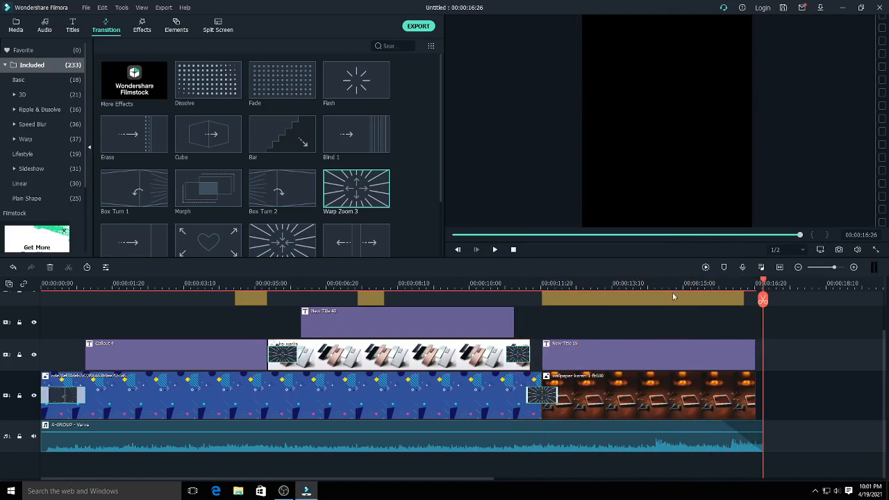
- Try the Erase Slide and Erase transitions at the end of the phone wallpaper clip, and delete the transition
drag(765, 282, 711, 300)
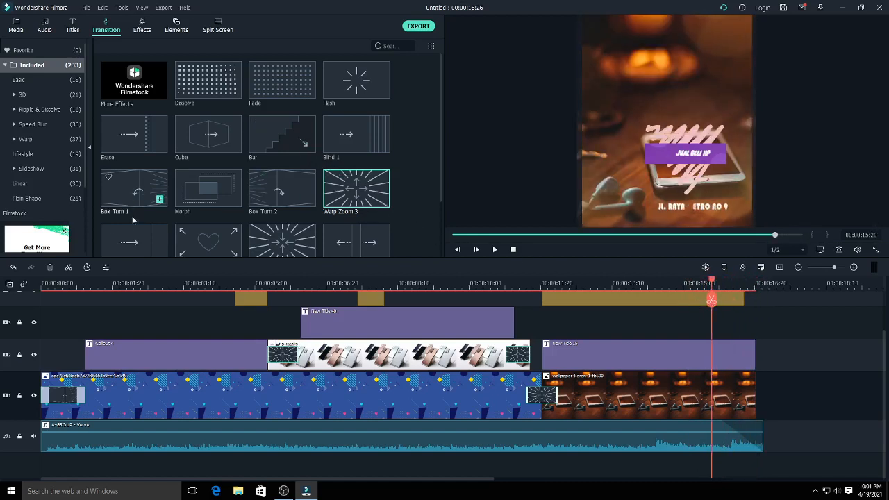
drag(135, 241, 751, 395)
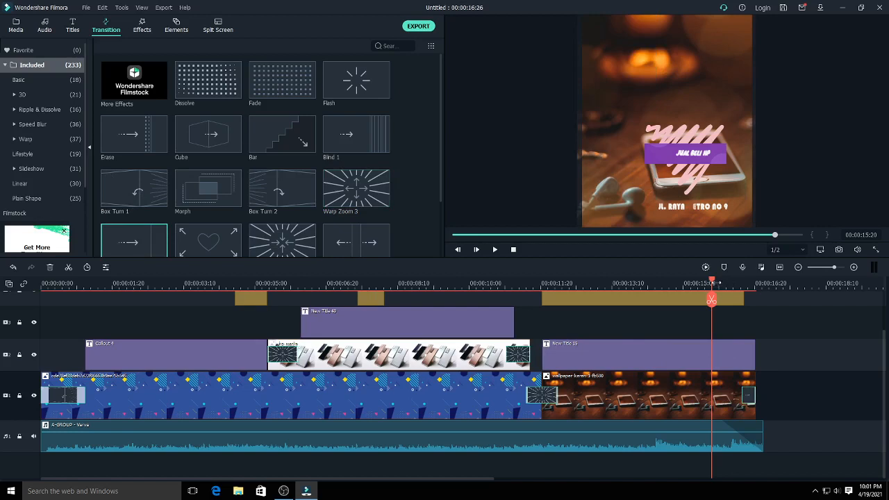
drag(712, 283, 671, 324)
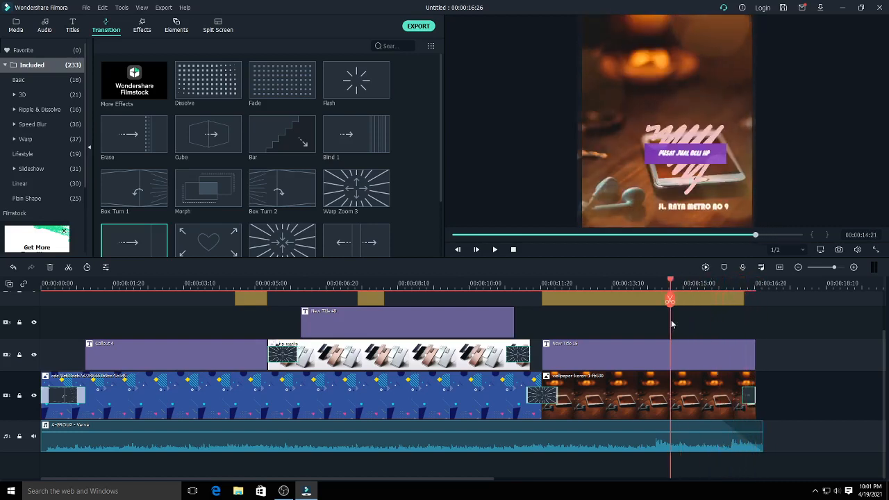
click(762, 380)
mouse_move(161, 146)
mouse_down()
mouse_move(671, 374)
mouse_move(671, 395)
mouse_up()
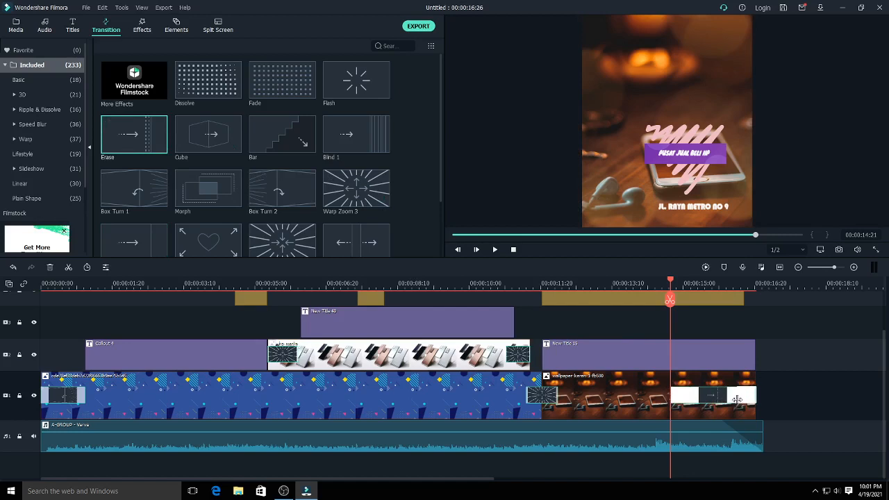
drag(737, 399, 737, 399)
mouse_move(672, 281)
mouse_down()
mouse_move(734, 292)
mouse_move(759, 318)
mouse_move(710, 314)
mouse_up()
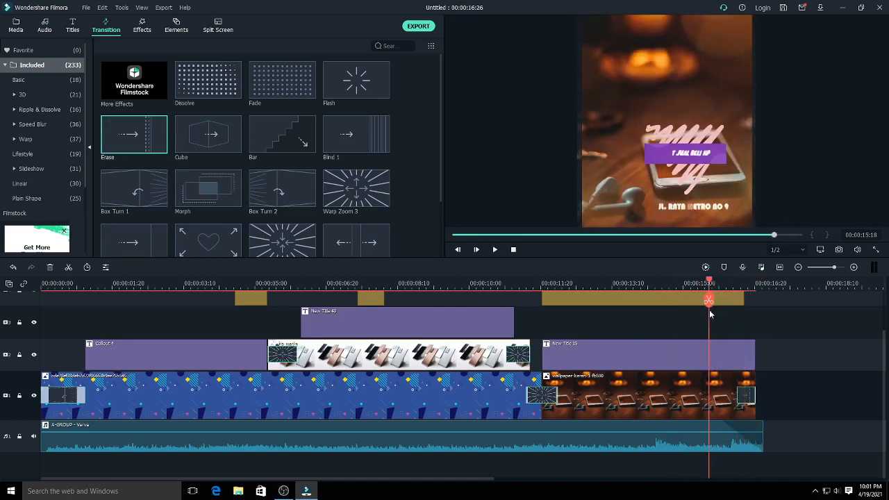
key(Delete)
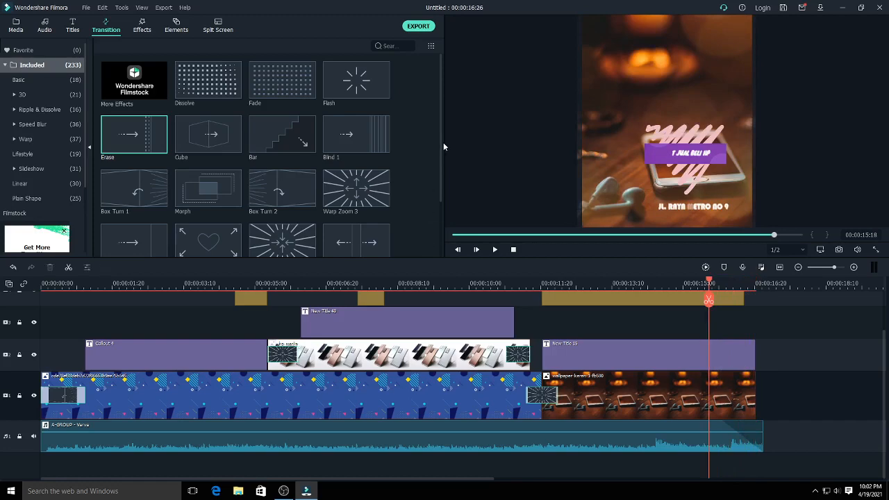
- Place a Speed Blur transition with rightward arrows at the end of the phone wallpaper clip
scroll(441, 141, down, 1)
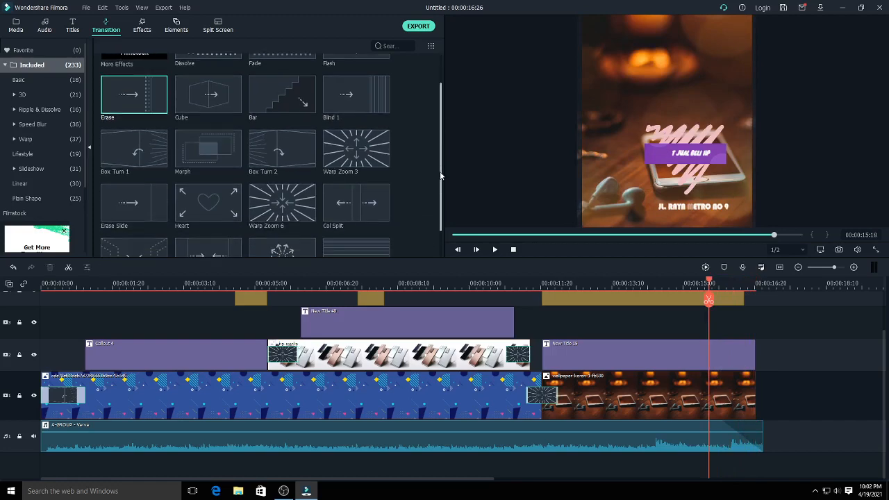
mouse_move(112, 175)
click(37, 123)
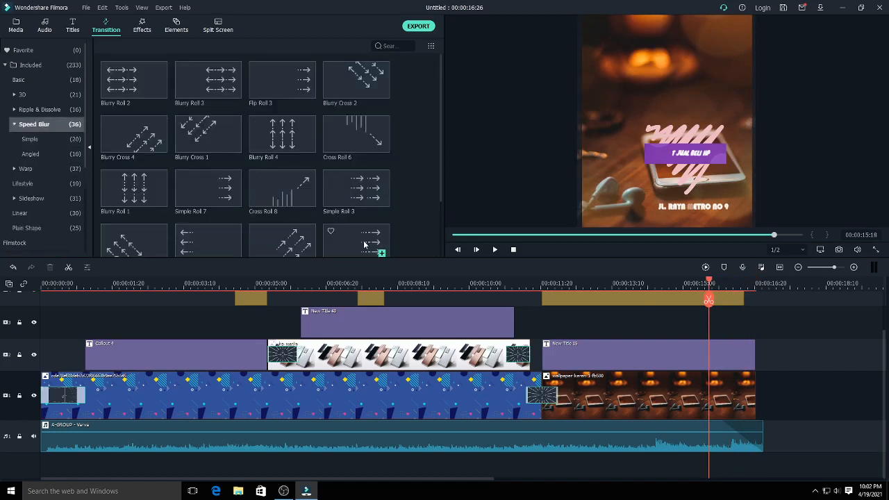
drag(366, 244, 739, 400)
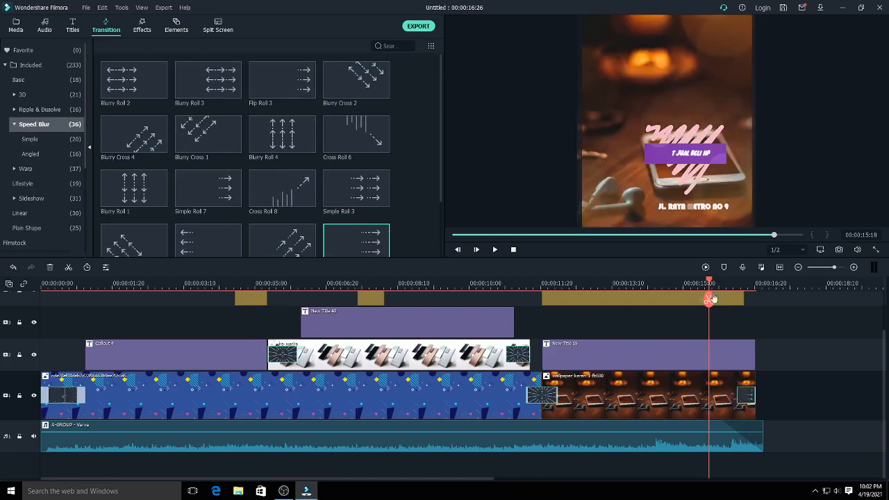
- Add a Chromatic Aberration effect of about 20 frames on the third video track, ending just before the Callout title, and scrub through the video
drag(712, 298, 63, 306)
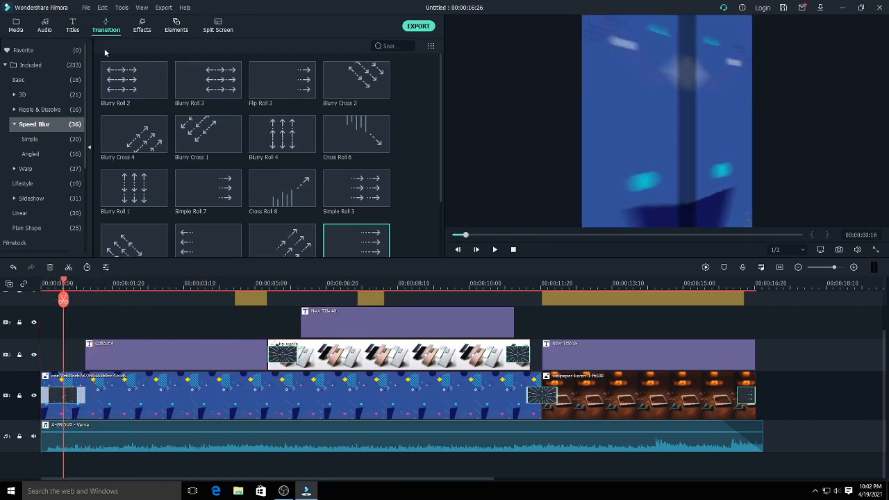
click(141, 33)
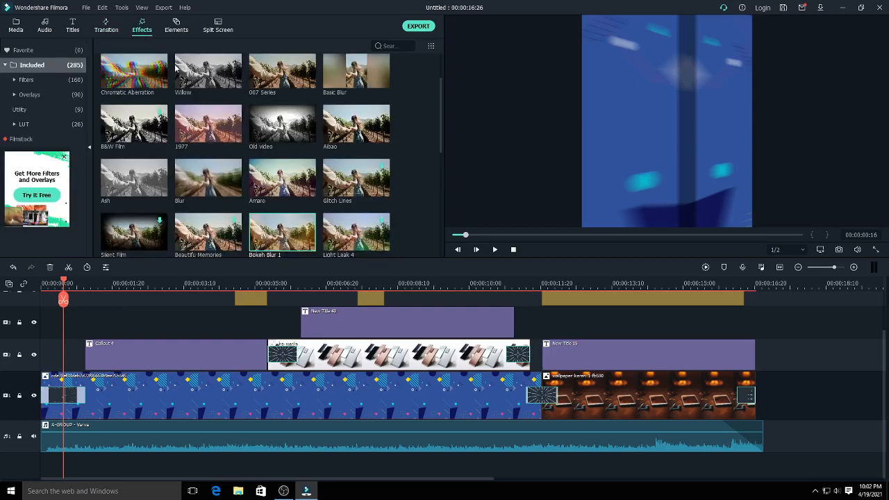
drag(93, 289, 92, 318)
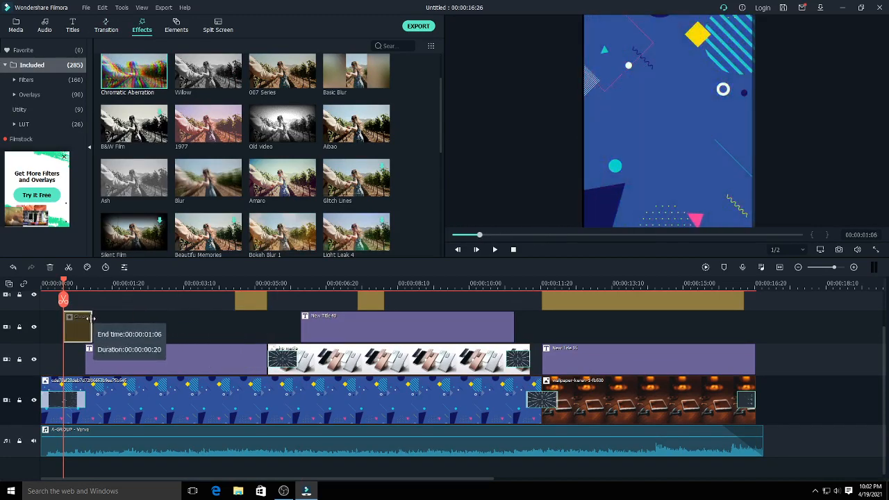
drag(91, 319, 94, 319)
drag(64, 282, 80, 300)
drag(87, 330, 78, 330)
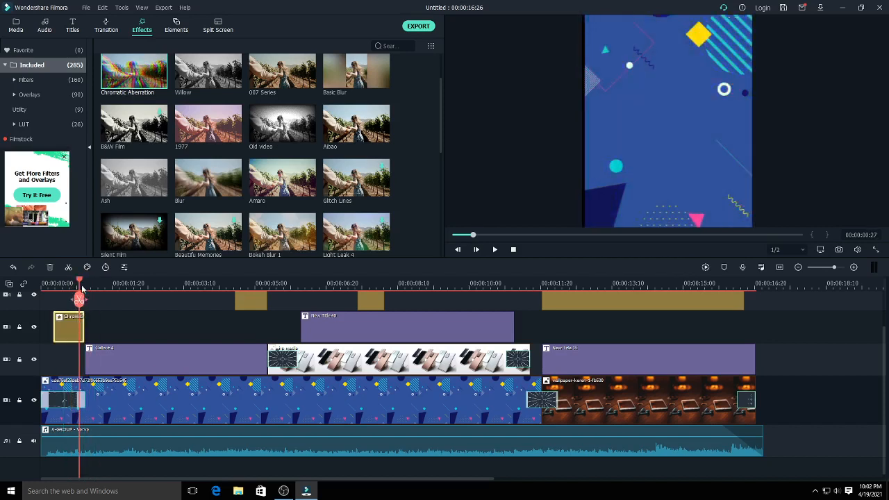
drag(79, 298, 522, 383)
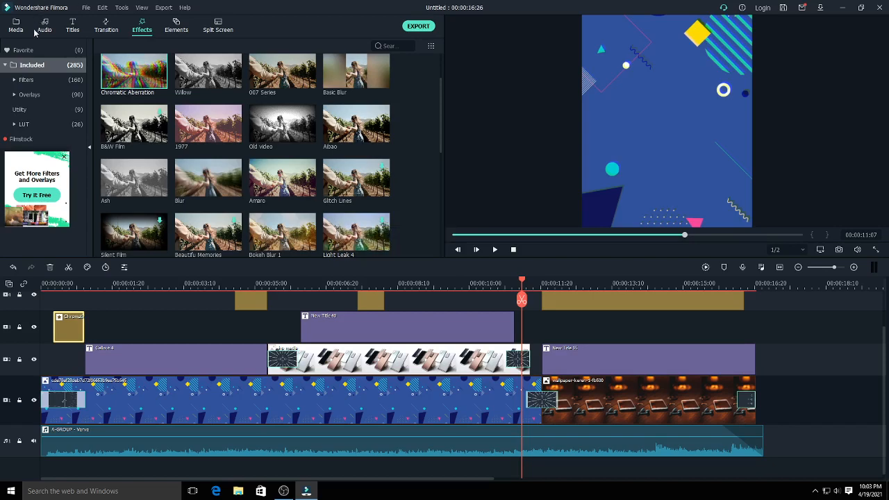
- Save the project as IKLAN METRO CEL SIAP in the data wulfies folder
click(86, 8)
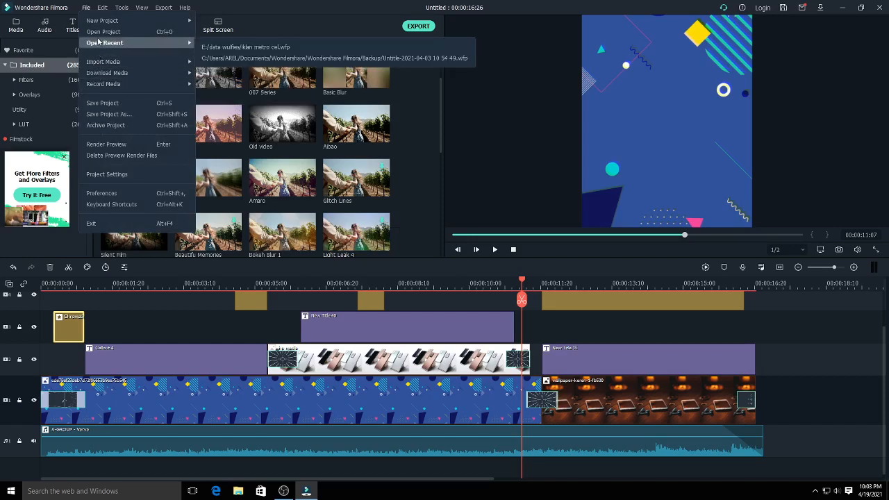
click(101, 106)
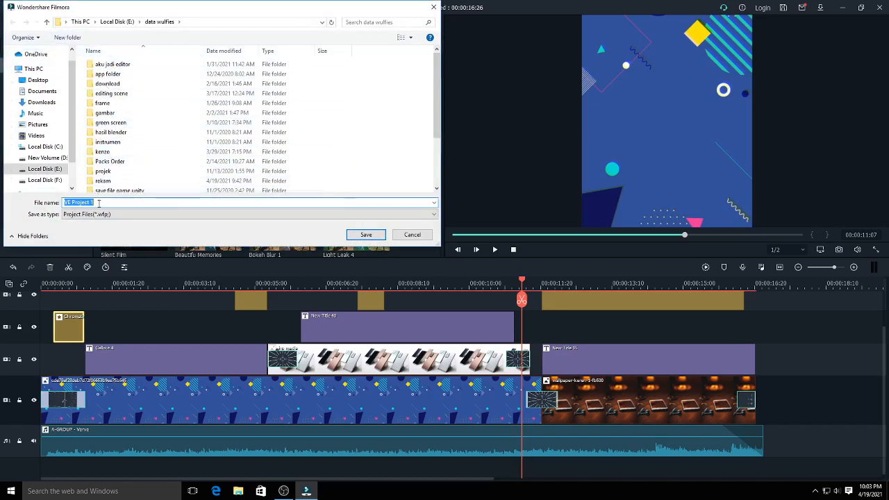
text(IKLAN MET)
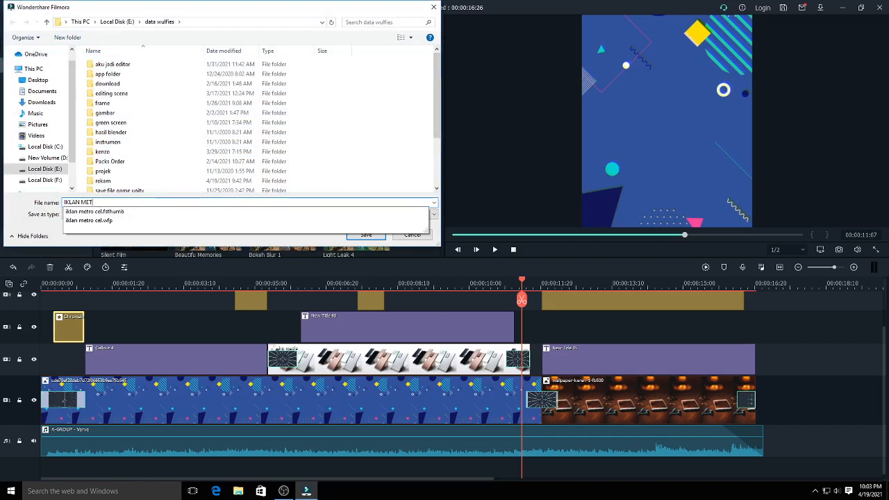
text(RO CEL SIAP)
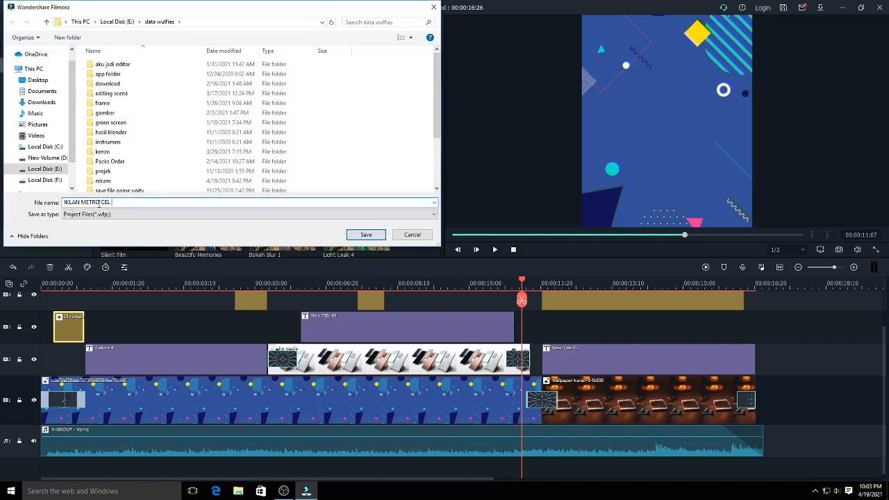
click(361, 236)
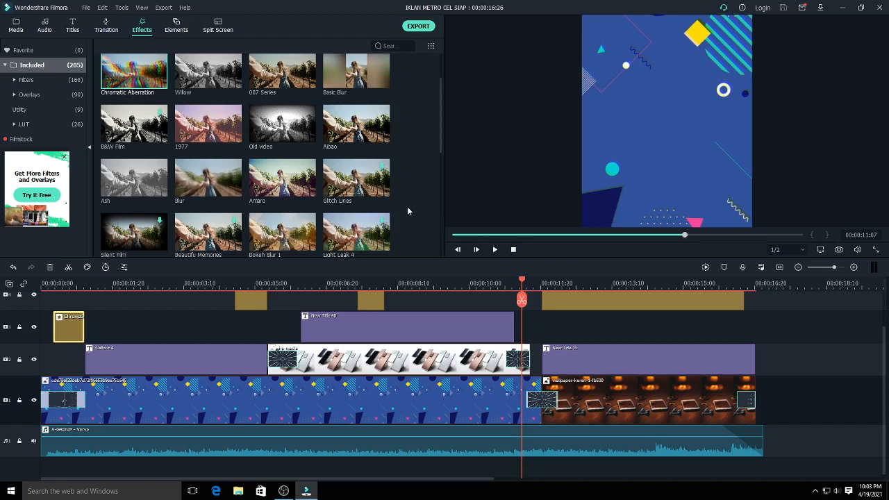
- Export the video as a local MP4 named IKLAN METRO CELL, keeping GPU accelerated video encoding enabled
click(417, 28)
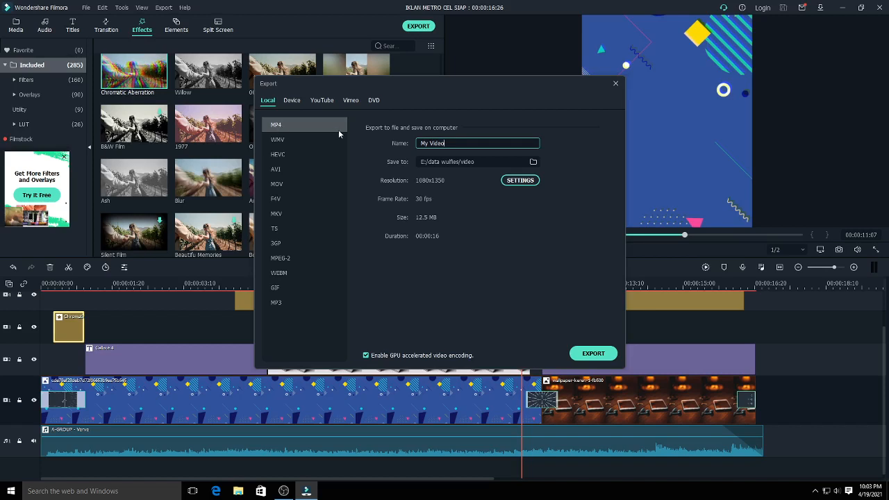
key(ctrl+a)
text(IKLAN METRO CELL)
click(366, 356)
click(366, 356)
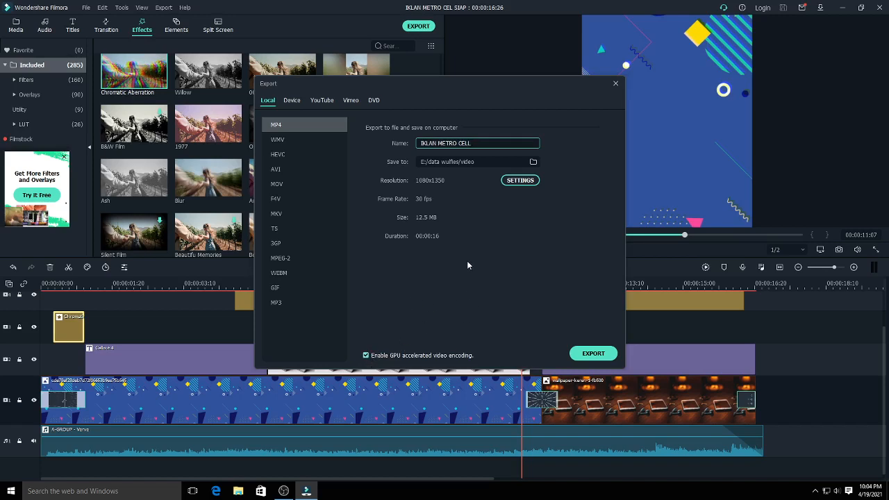
click(588, 355)
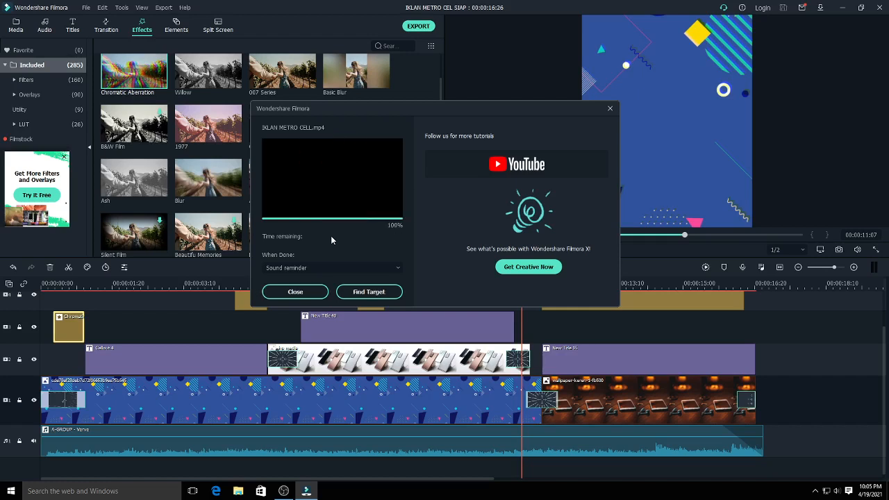
- Locate the exported IKLAN METRO CELL file in its folder and play it in Movies & TV
click(369, 291)
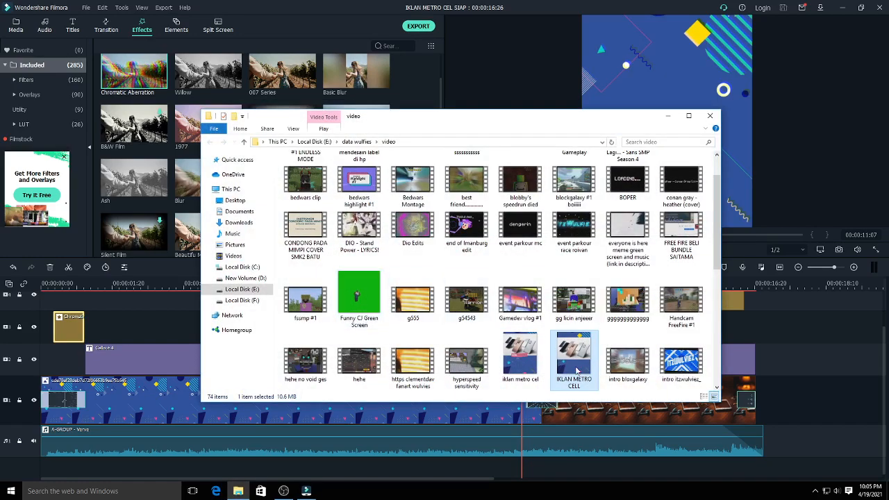
double_click(576, 370)
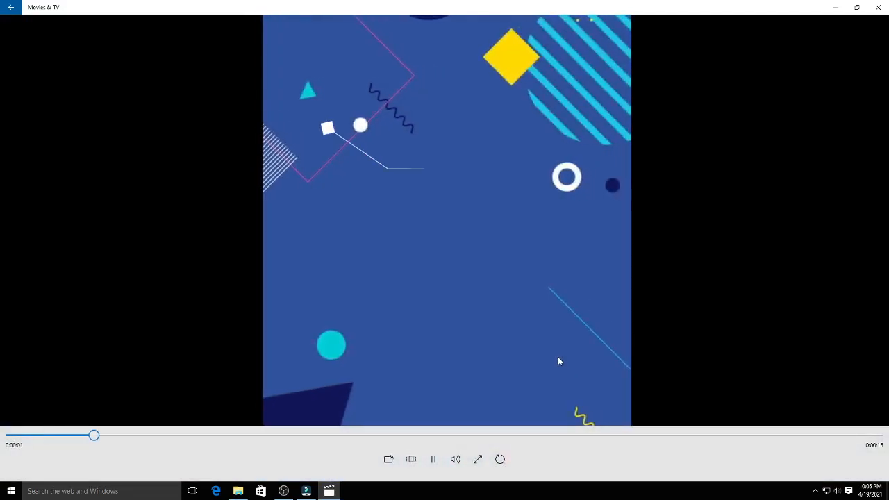